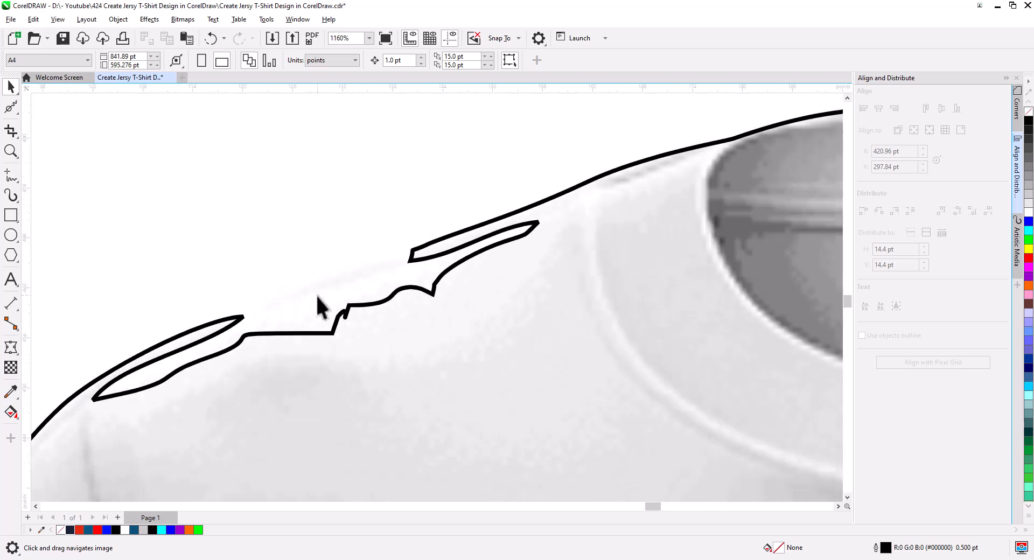
Open the traced shirt outline for node editing and delete the stray nodes in the outer loop of the left shoulder's jagged notch
left_click_drag(327, 311, 355, 282)
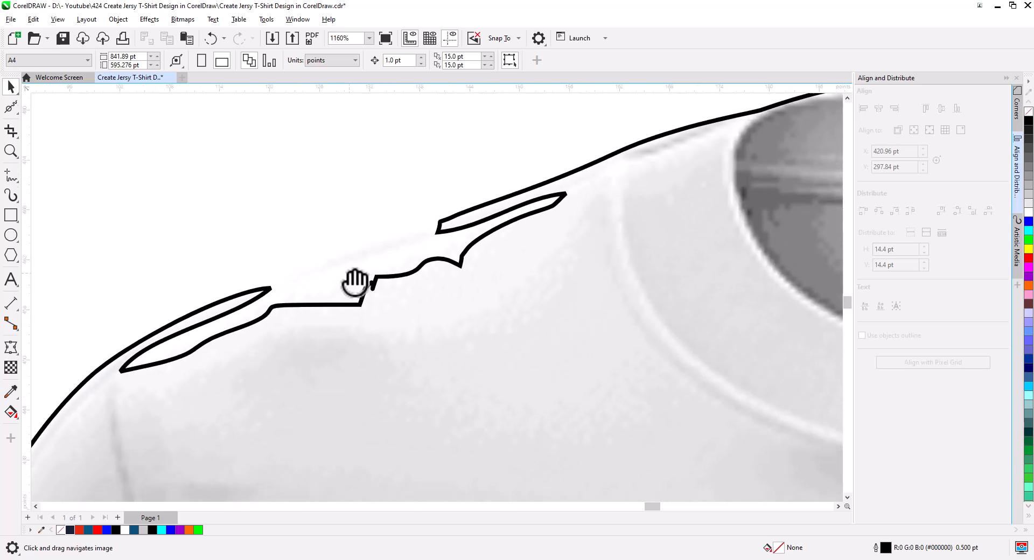
left_click(11, 107)
left_click(51, 108)
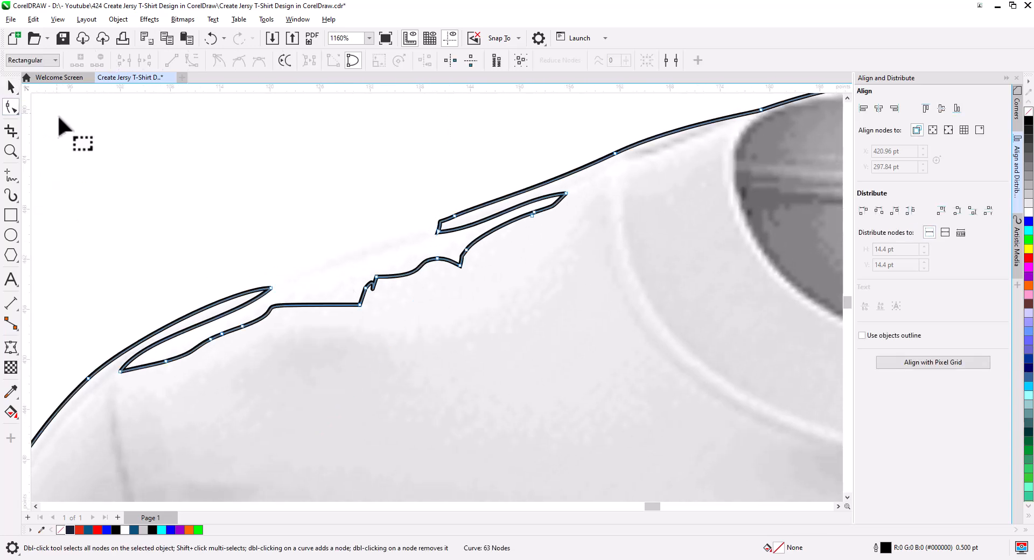
left_click_drag(208, 388, 112, 322)
key("Delete")
left_click_drag(295, 381, 212, 317)
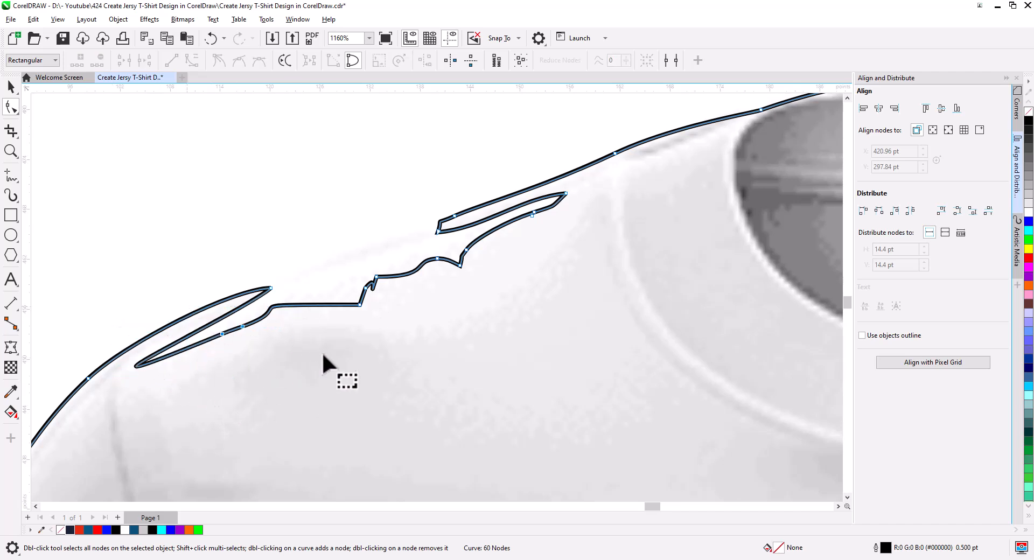
key("Delete")
Delete the remaining stray nodes in the middle of the left shoulder notch and in its loop nearest the collar
left_click_drag(405, 358, 345, 264)
key("Delete")
left_click_drag(512, 302, 409, 241)
key("Delete")
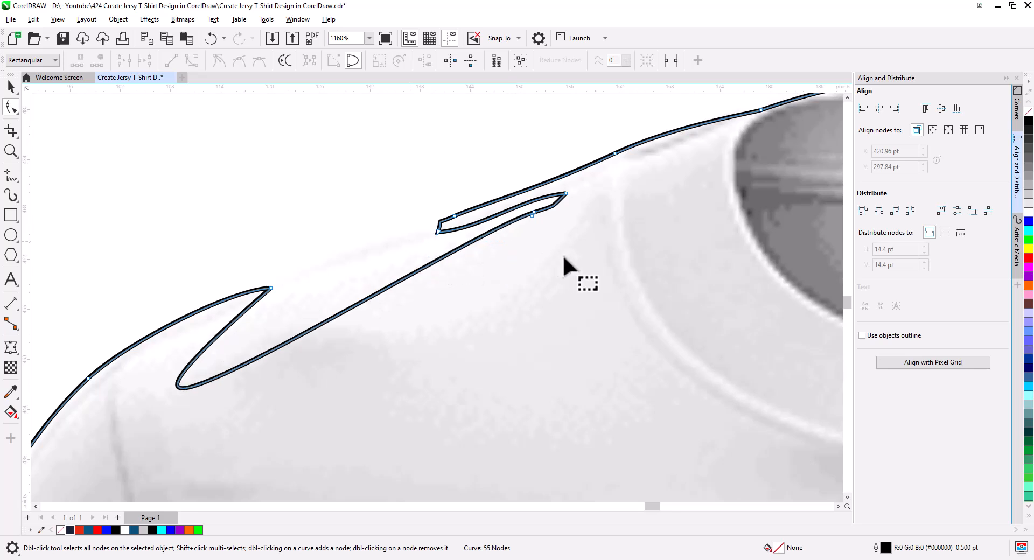
left_click_drag(568, 259, 510, 177)
key("Delete")
left_click_drag(424, 217, 442, 241)
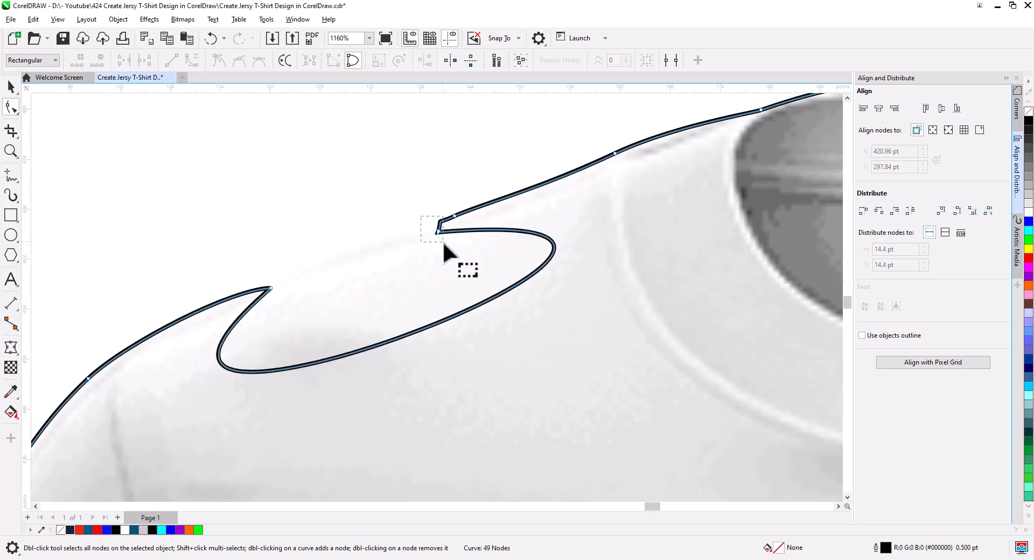
key("Delete")
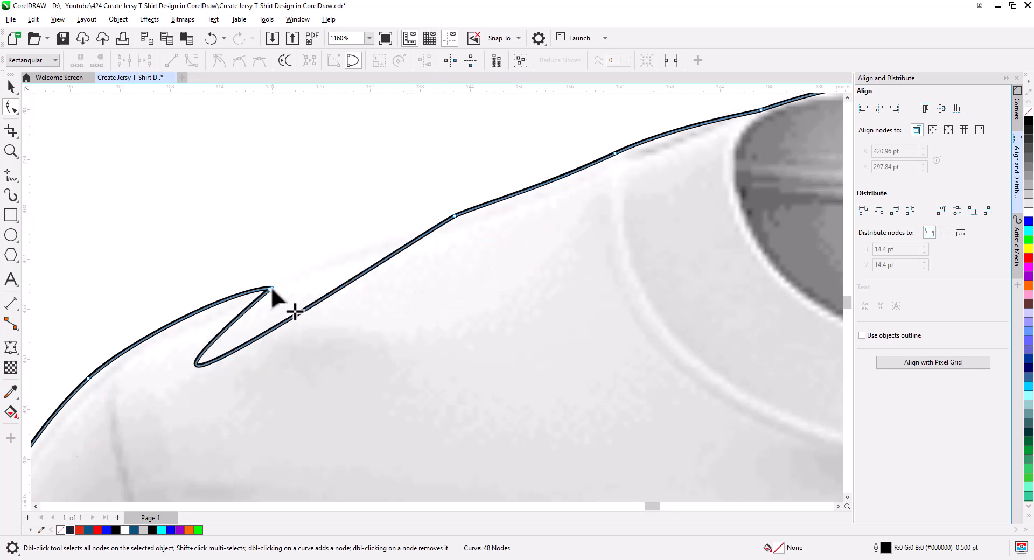
Straighten the left shoulder curve along the shirt edge with the node handles and delete the surplus node at the former notch
left_click(271, 289)
left_click_drag(195, 366, 321, 274)
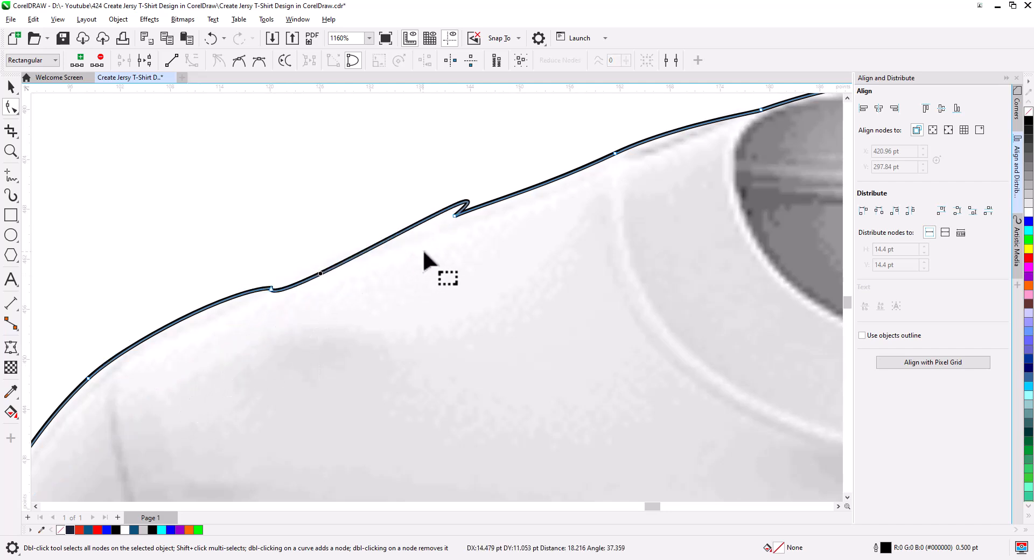
left_click(454, 216)
left_click_drag(527, 154, 422, 229)
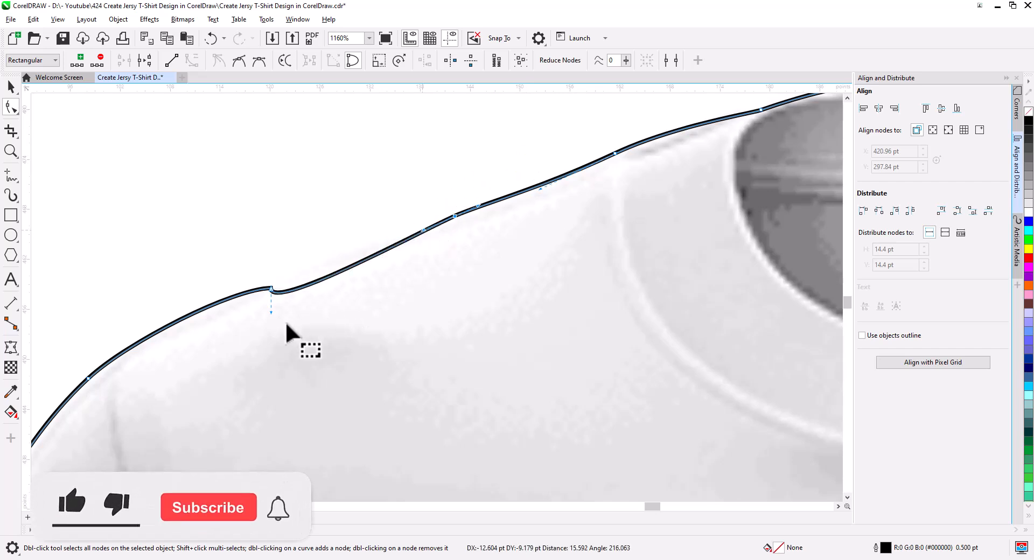
left_click_drag(271, 312, 320, 269)
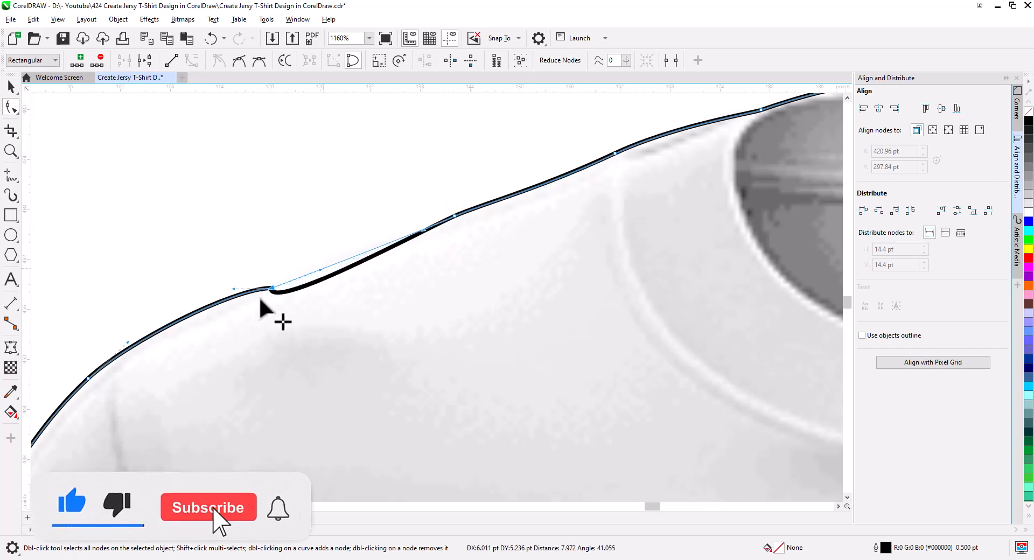
left_click_drag(234, 289, 236, 296)
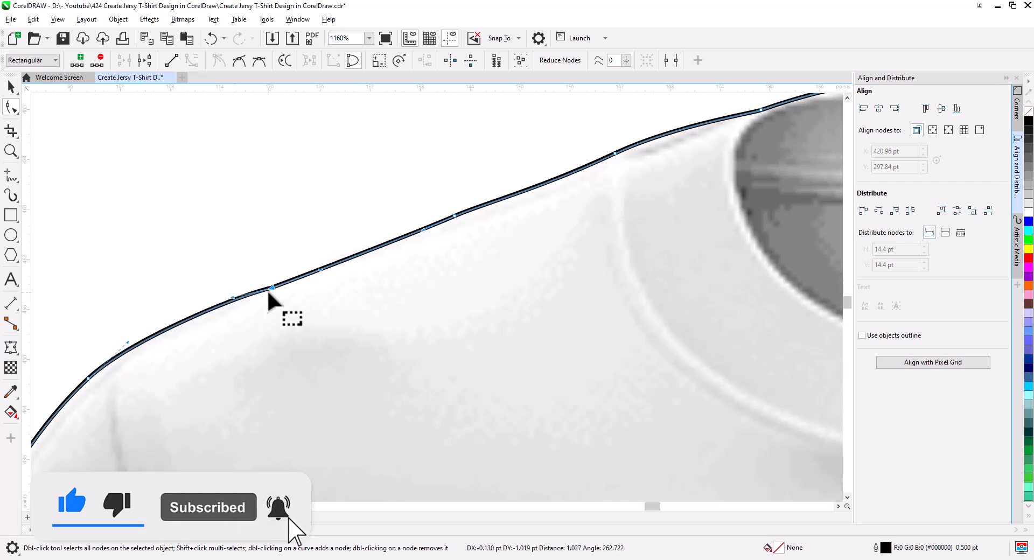
key("Delete")
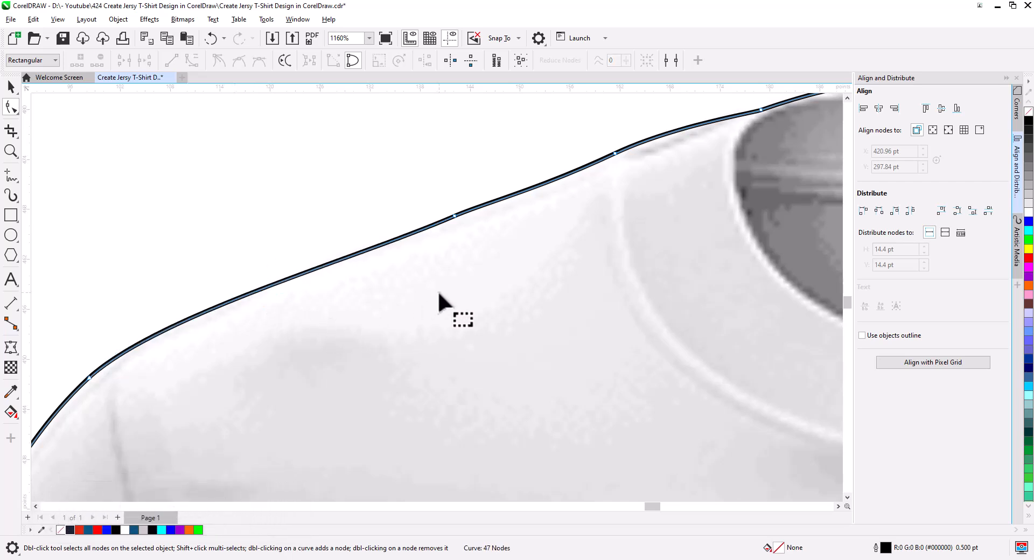
Add a node on each side of the left armpit gap and move its peak node up to the gap's tip
scroll(504, 276, "down", 4)
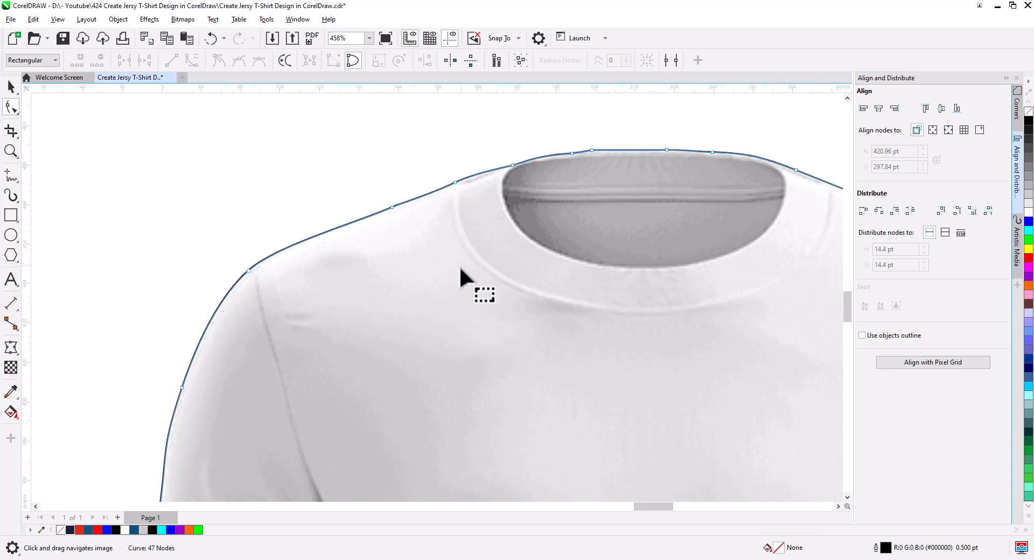
scroll(363, 277, "down", 1)
left_click_drag(427, 325, 365, 221)
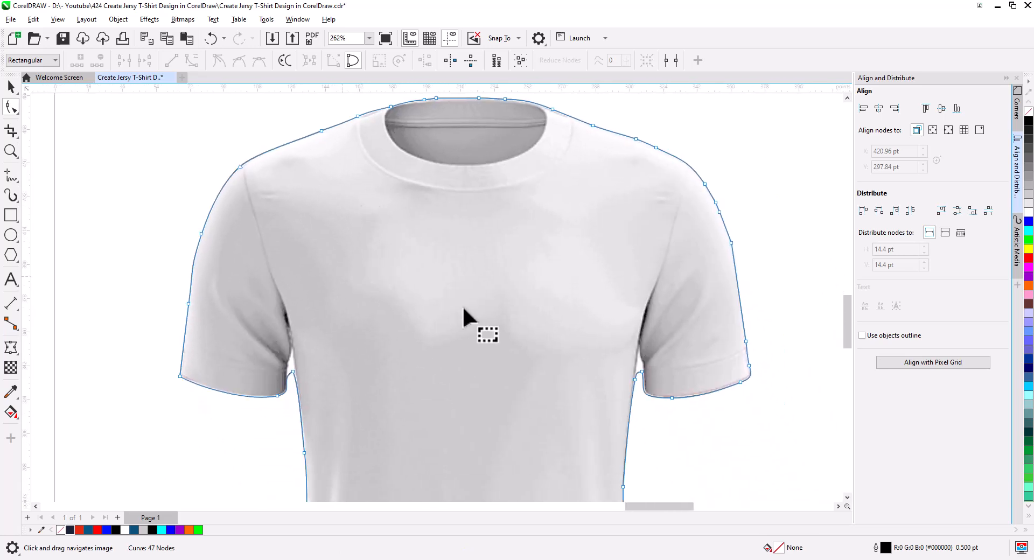
scroll(293, 371, "up", 4)
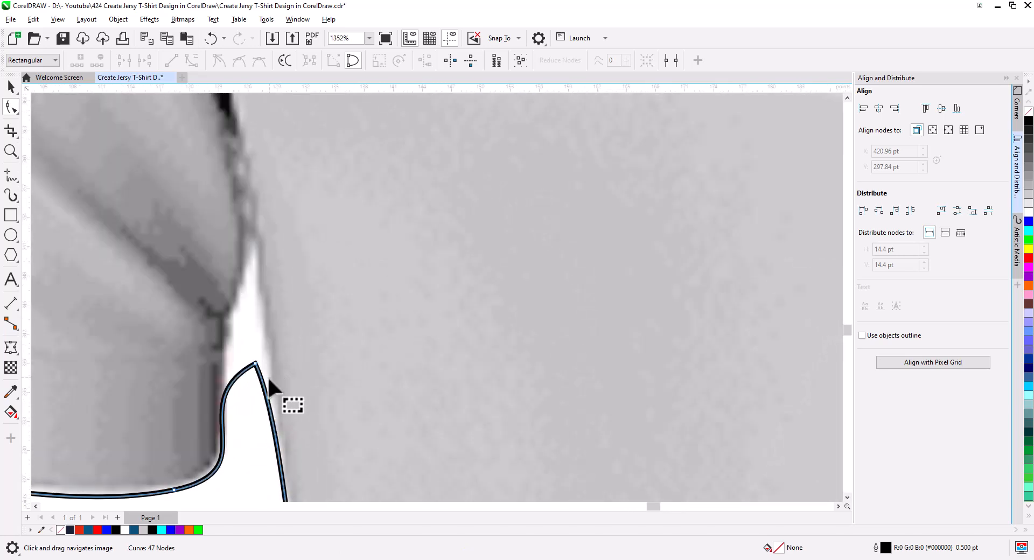
double_click(279, 452)
double_click(223, 404)
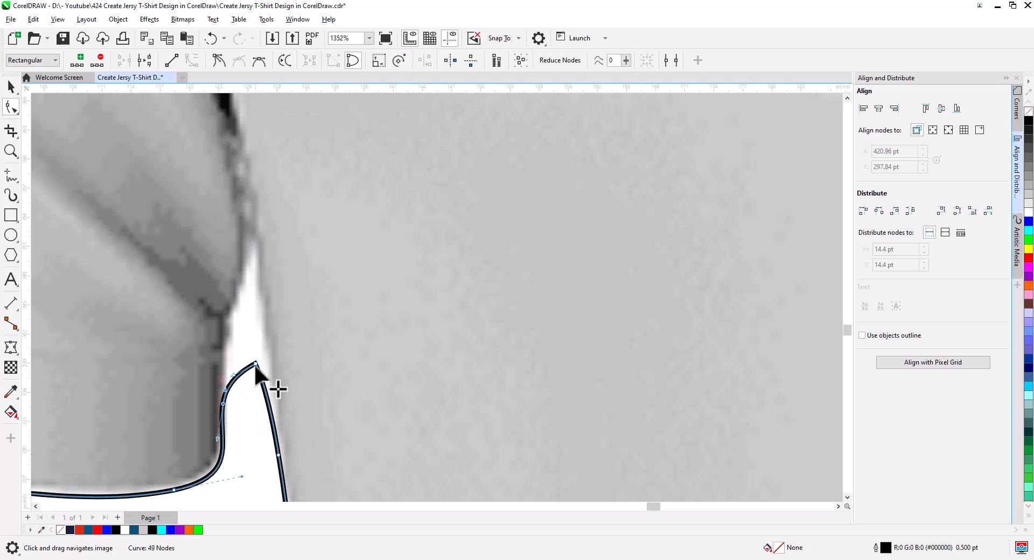
left_click_drag(256, 365, 252, 240)
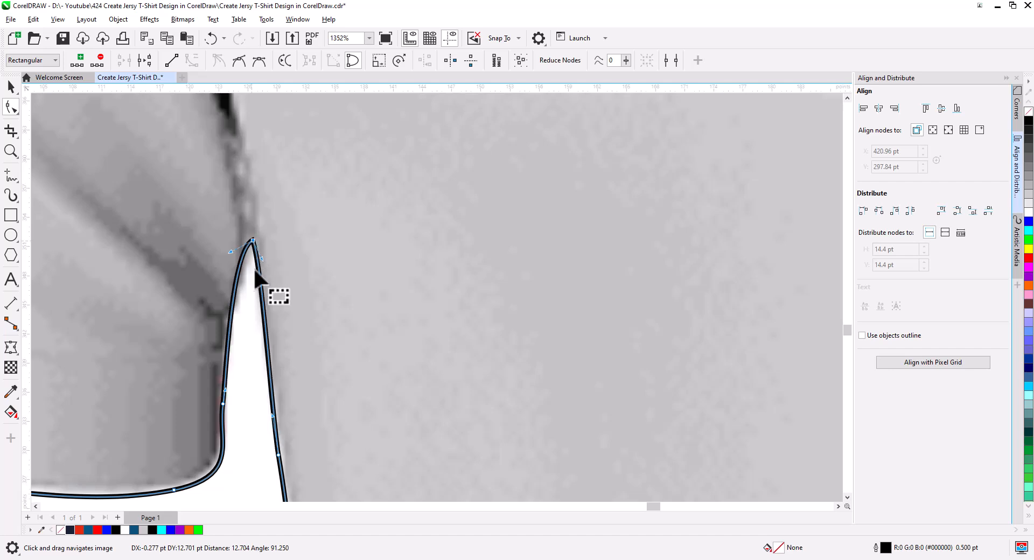
Move the peak node of the right armpit outline up to the gap's tip and fit the curve to the sleeve and body edges
left_click_drag(560, 356, 126, 356)
left_click_drag(557, 361, 129, 344)
left_click_drag(568, 344, 125, 326)
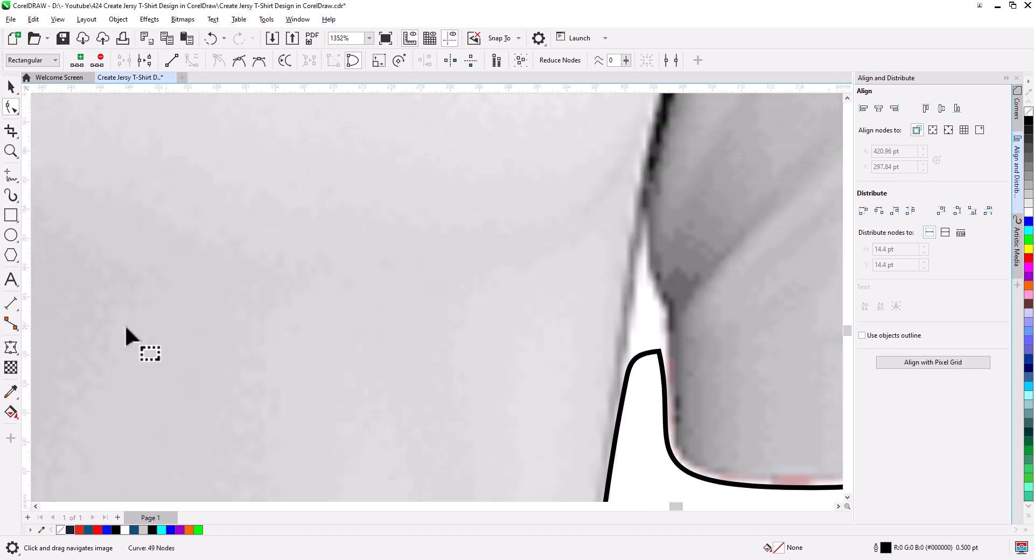
left_click_drag(502, 352, 316, 352)
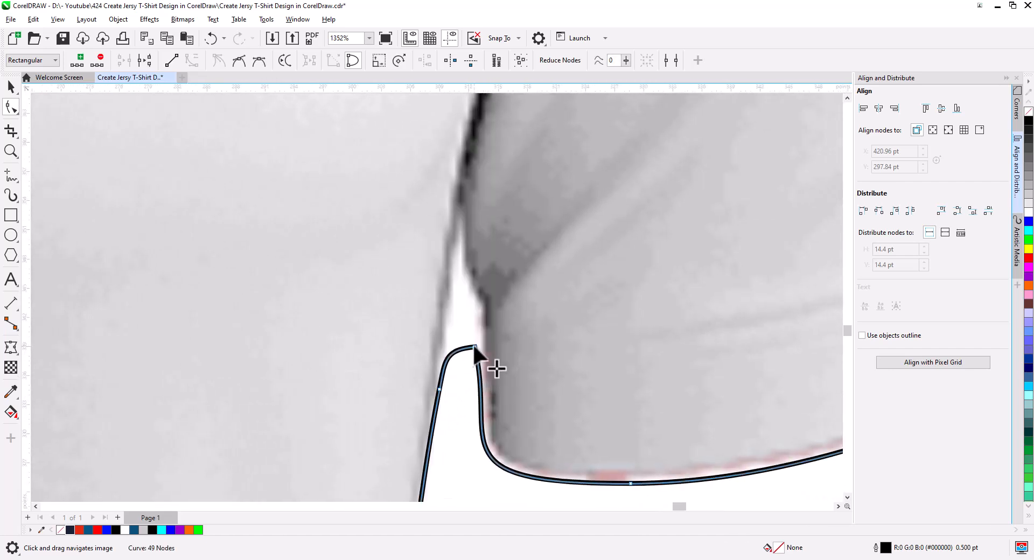
left_click_drag(474, 346, 456, 209)
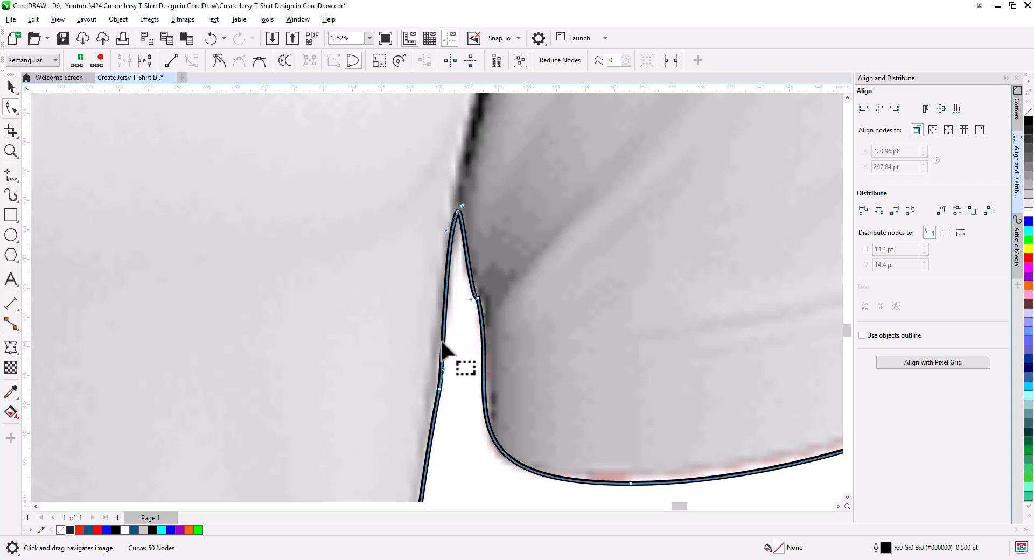
Move the right sleeve's hem and outer corner nodes inward so the outline follows the cuff edge
scroll(441, 343, "down", 2)
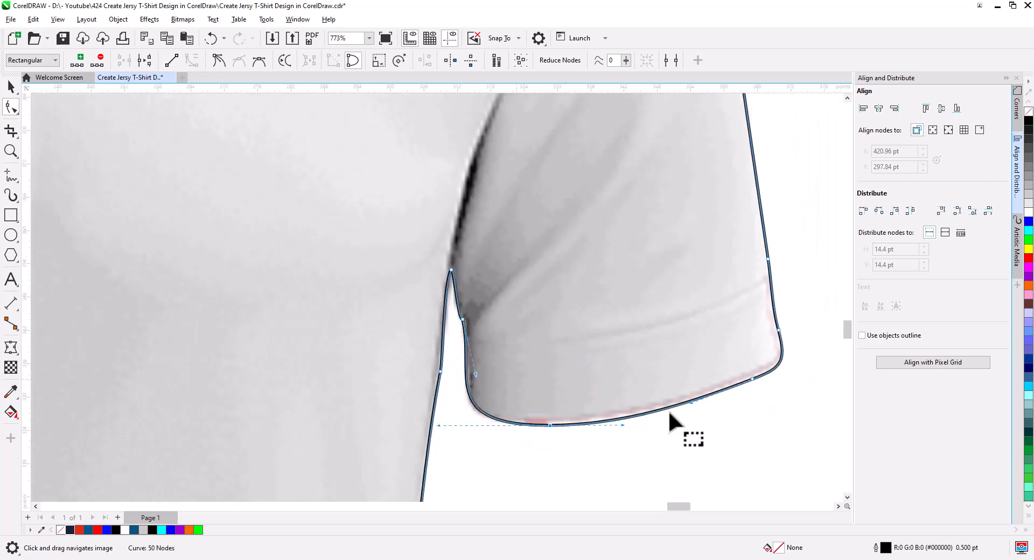
left_click_drag(751, 378, 753, 281)
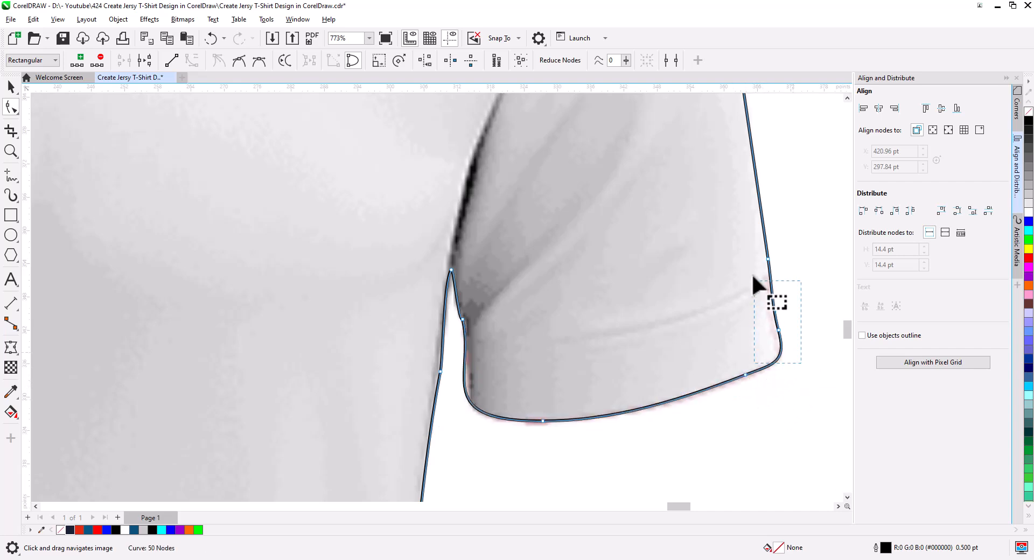
left_click_drag(777, 329, 770, 329)
Delete the surplus nodes along the shirt's bottom hem to make it one smooth curve
scroll(632, 305, "down", 2)
left_click_drag(606, 419, 620, 165)
left_click_drag(560, 392, 582, 135)
left_click_drag(592, 333, 597, 195)
left_click_drag(594, 355, 663, 320)
left_click_drag(484, 254, 680, 376)
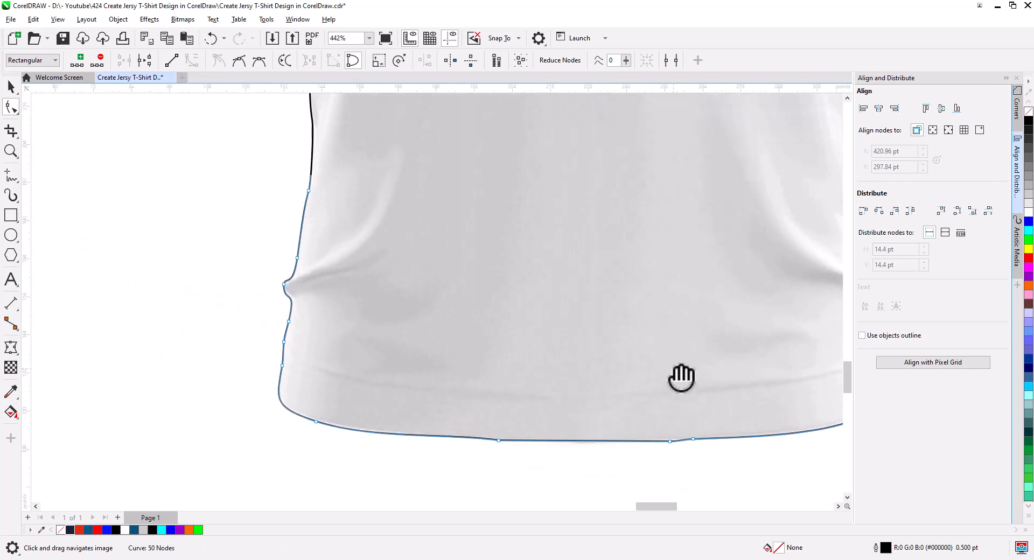
left_click_drag(456, 241, 398, 251)
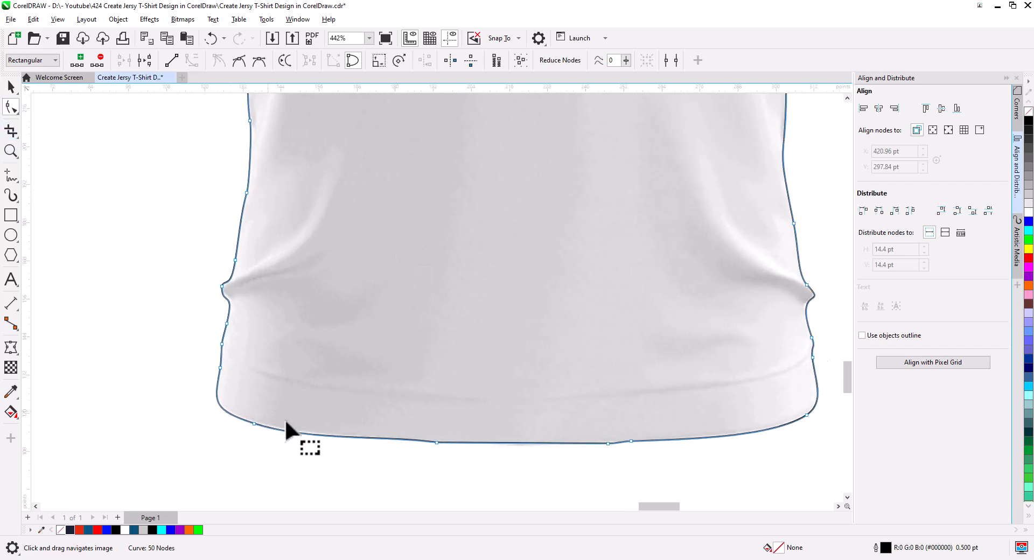
key("Delete")
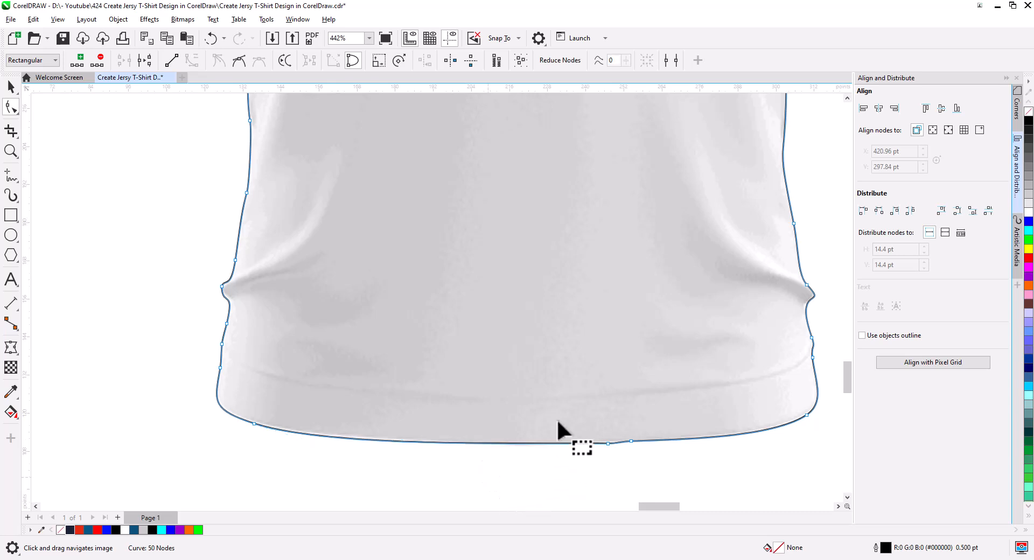
left_click_drag(557, 418, 627, 466)
key("Delete")
left_click_drag(598, 408, 654, 461)
key("Delete")
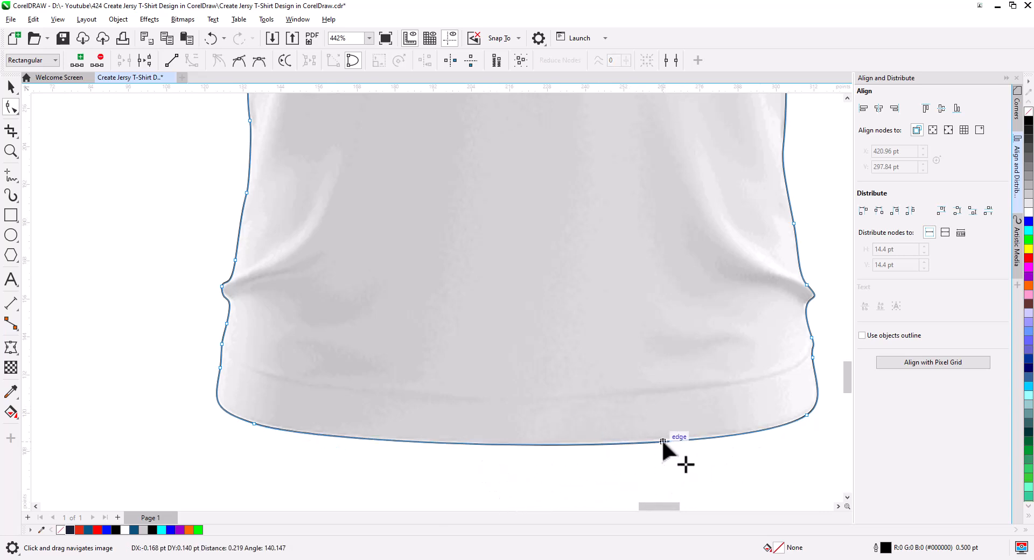
Move the left sleeve's outer corner node and inner hem node slightly inward to match the cuff edge
left_click_drag(481, 277, 483, 463)
left_click_drag(335, 280, 352, 439)
left_click_drag(350, 264, 402, 453)
left_click_drag(329, 348, 425, 393)
scroll(345, 363, "up", 2)
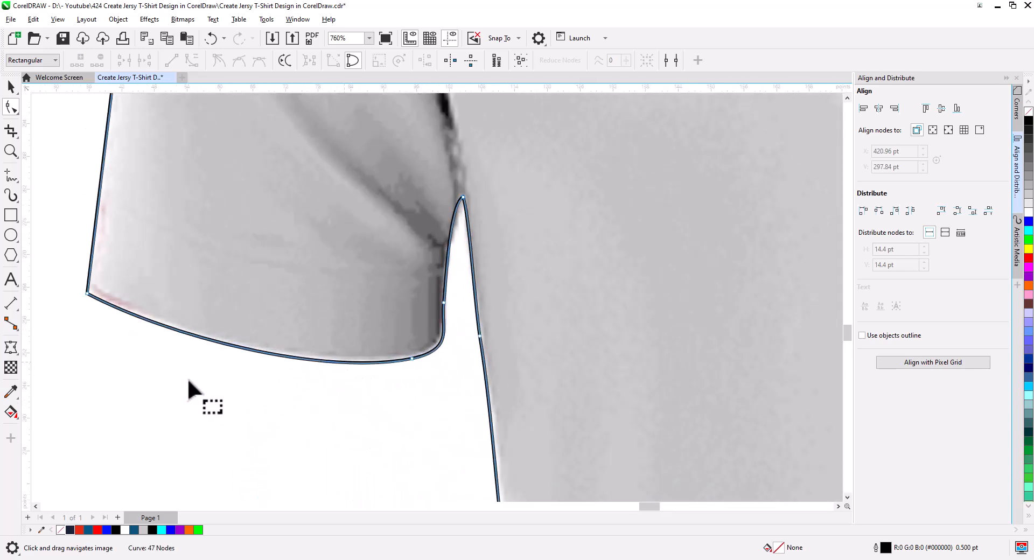
left_click(86, 294)
left_click_drag(86, 293, 88, 285)
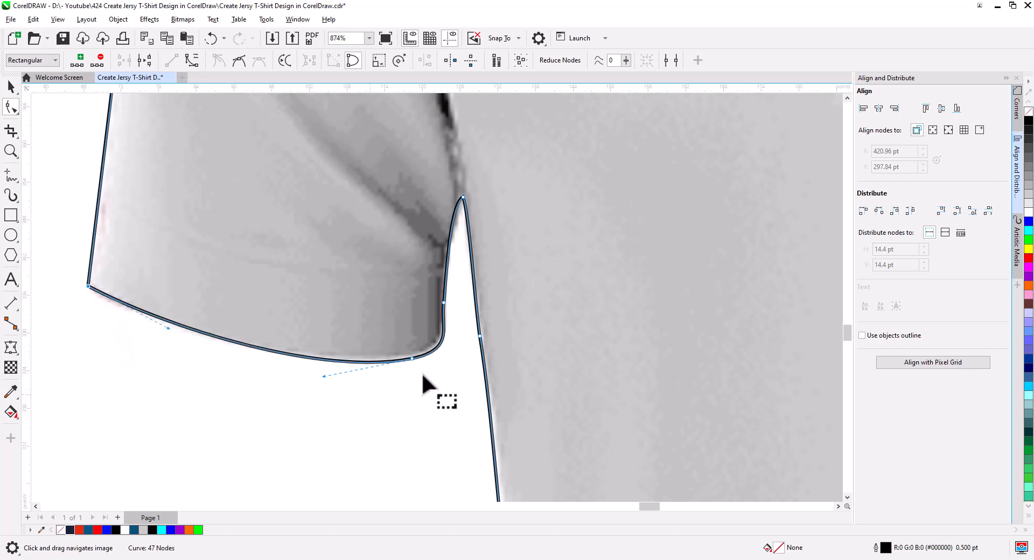
left_click_drag(412, 362, 406, 353)
Delete the surplus nodes at the left collar seam and along the back neckline to smooth the outline's top curve
left_click_drag(353, 219, 377, 479)
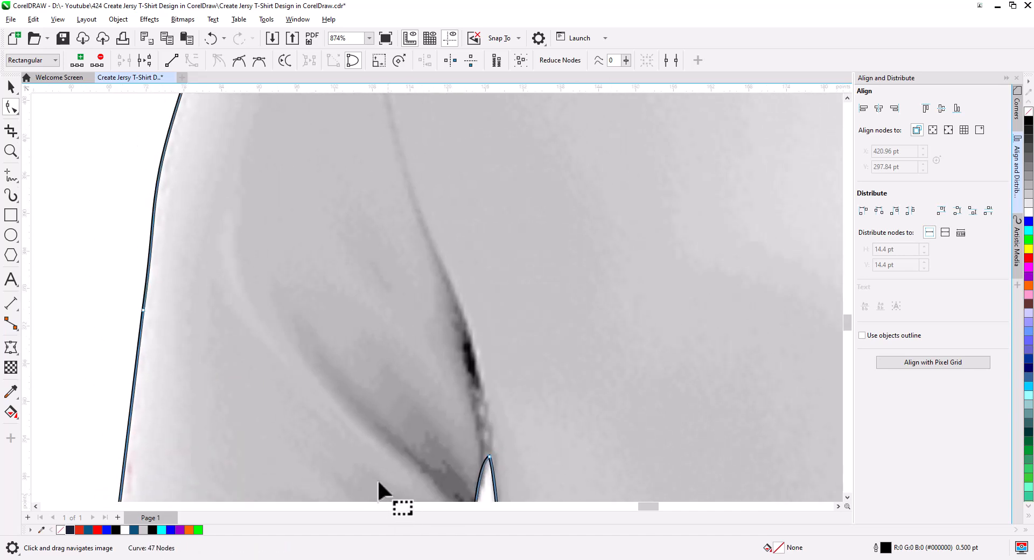
left_click_drag(308, 261, 286, 441)
left_click_drag(414, 184, 297, 423)
left_click_drag(377, 339, 295, 398)
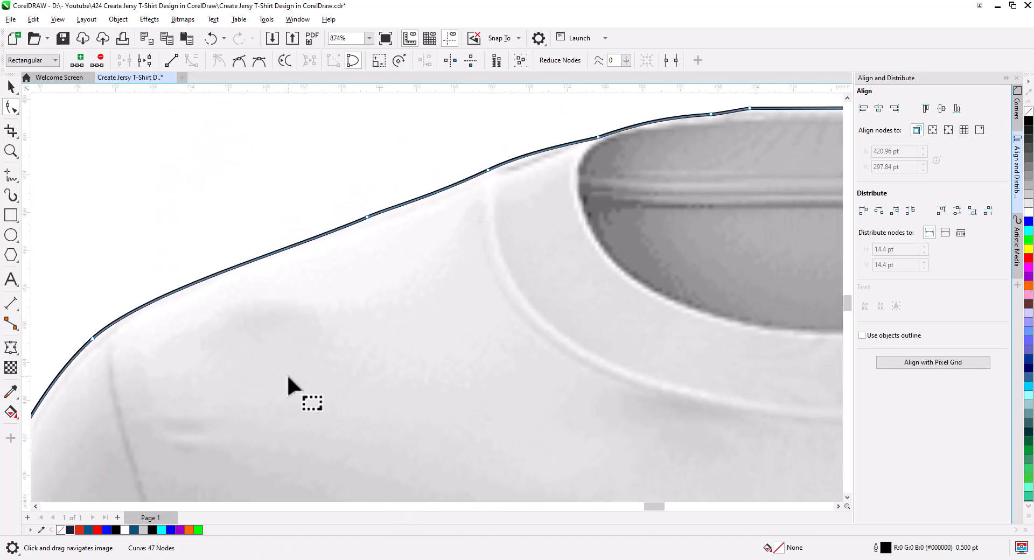
left_click_drag(410, 291, 227, 407)
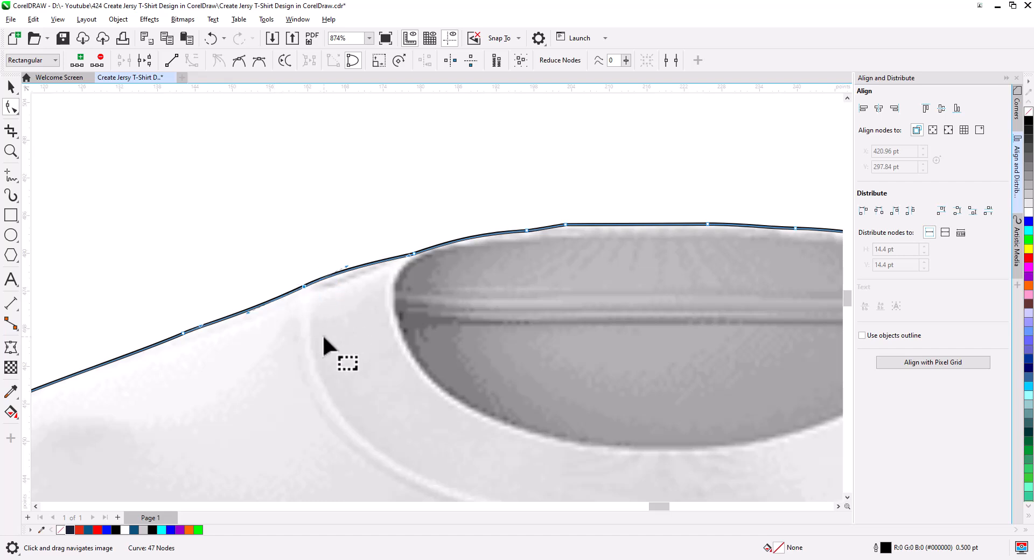
key("Delete")
left_click_drag(524, 289, 280, 330)
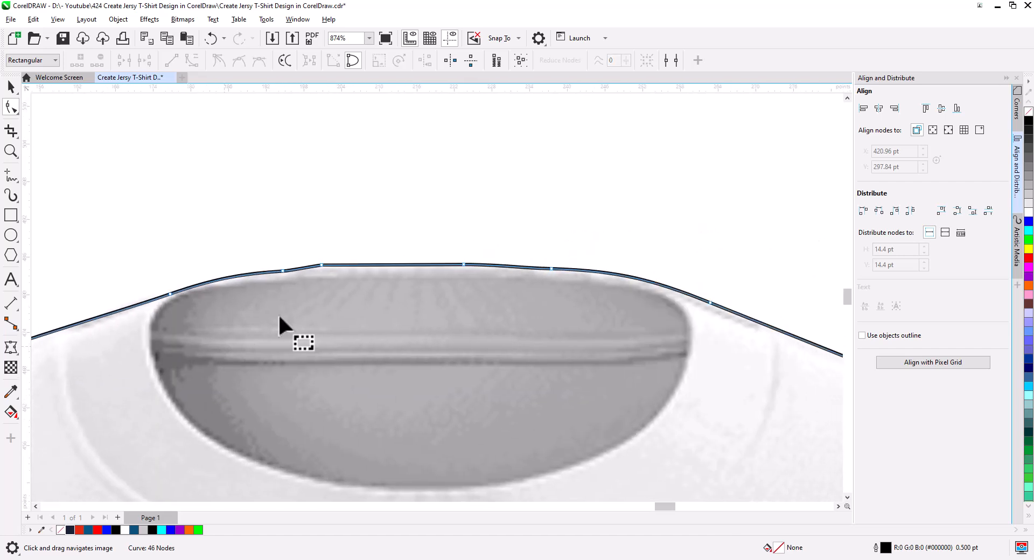
left_click_drag(268, 230, 352, 301)
key("Delete")
key("Delete")
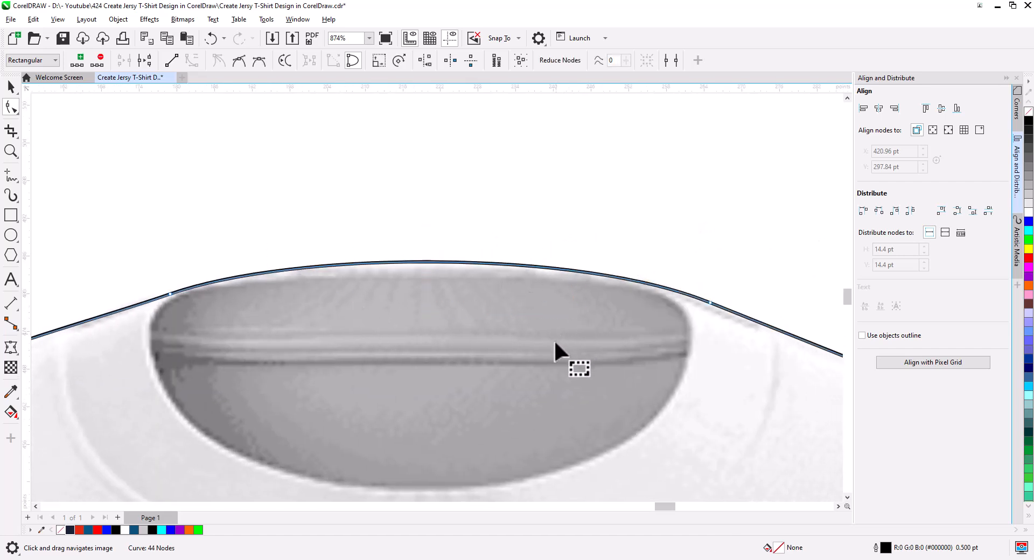
Delete the surplus node midway along the right shoulder and shift the next node slightly downward so the line follows the shirt's edge
left_click_drag(574, 348, 460, 260)
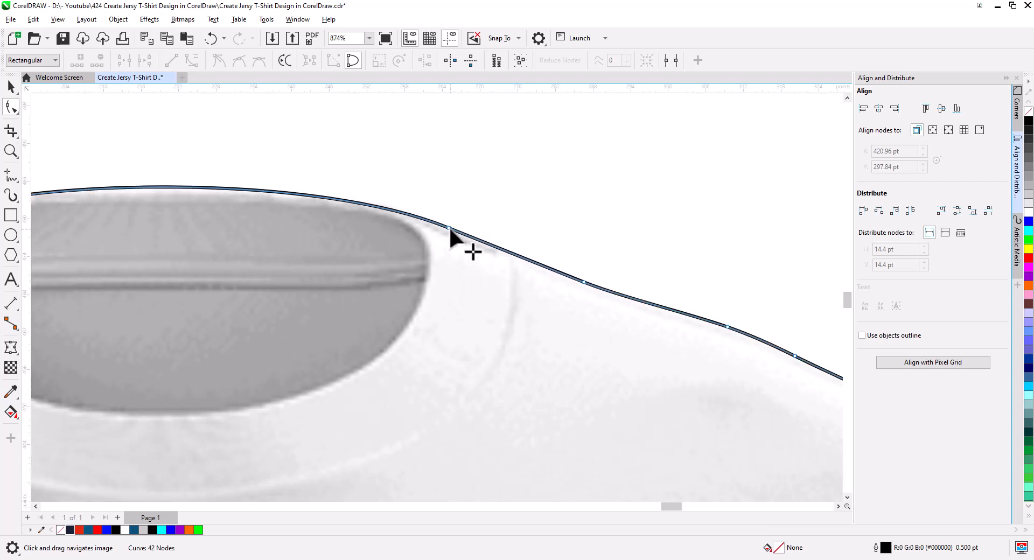
left_click(448, 228)
left_click_drag(595, 340, 296, 251)
left_click_drag(545, 308, 545, 311)
left_click(439, 245)
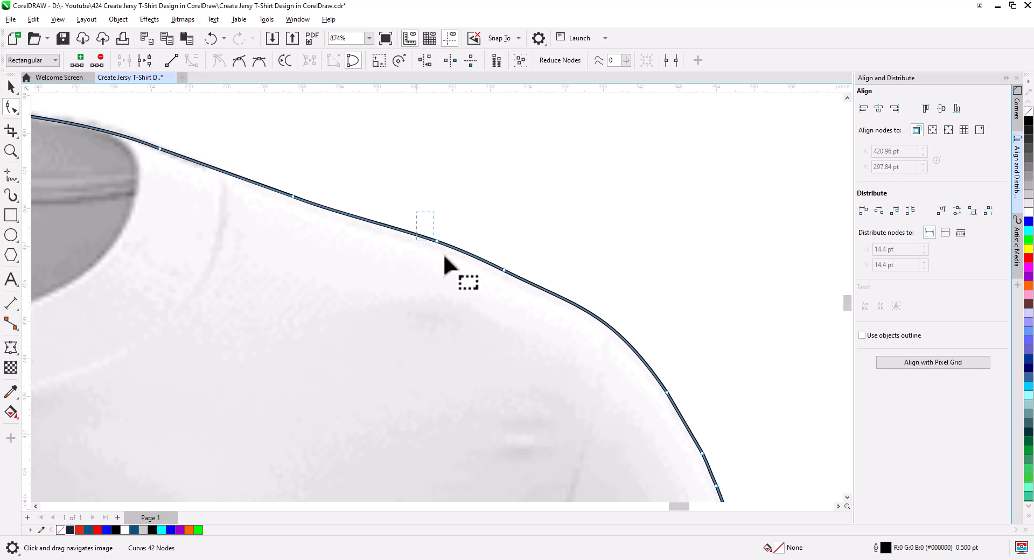
key("Delete")
left_click_drag(504, 270, 507, 277)
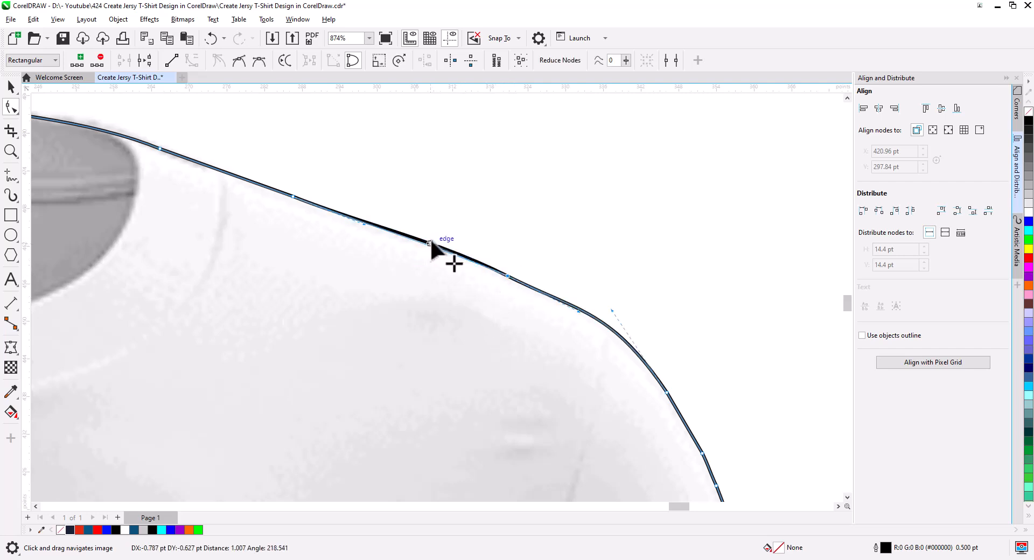
Smooth the angular outer edge of the right shoulder and upper sleeve with the Smooth tool at a 100 pt nib
left_click_drag(521, 392, 338, 234)
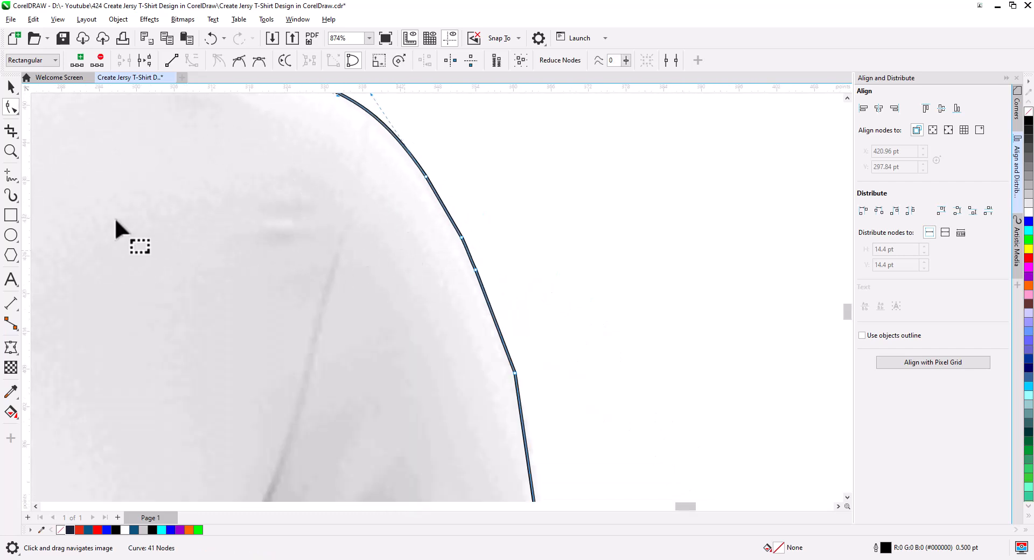
left_click(12, 111)
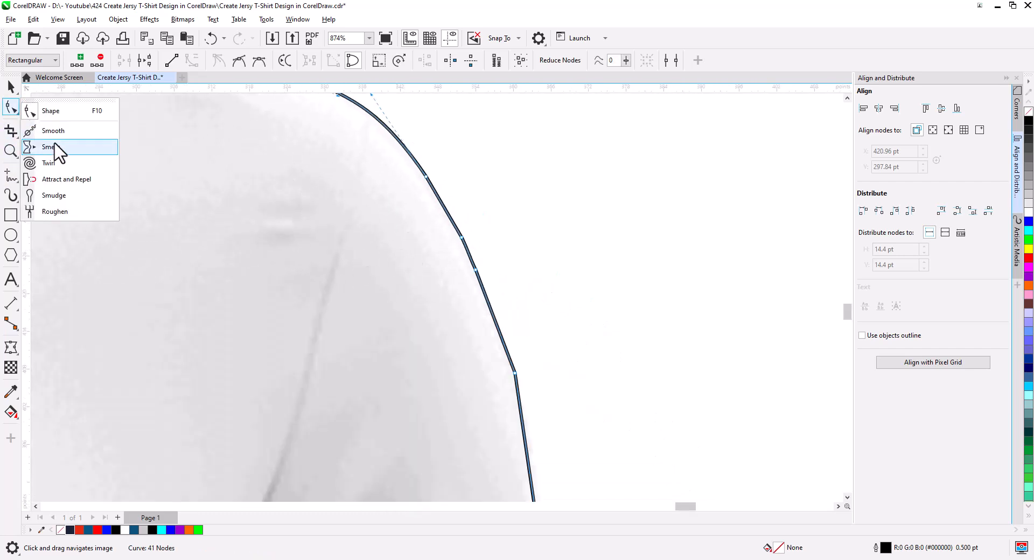
left_click(57, 131)
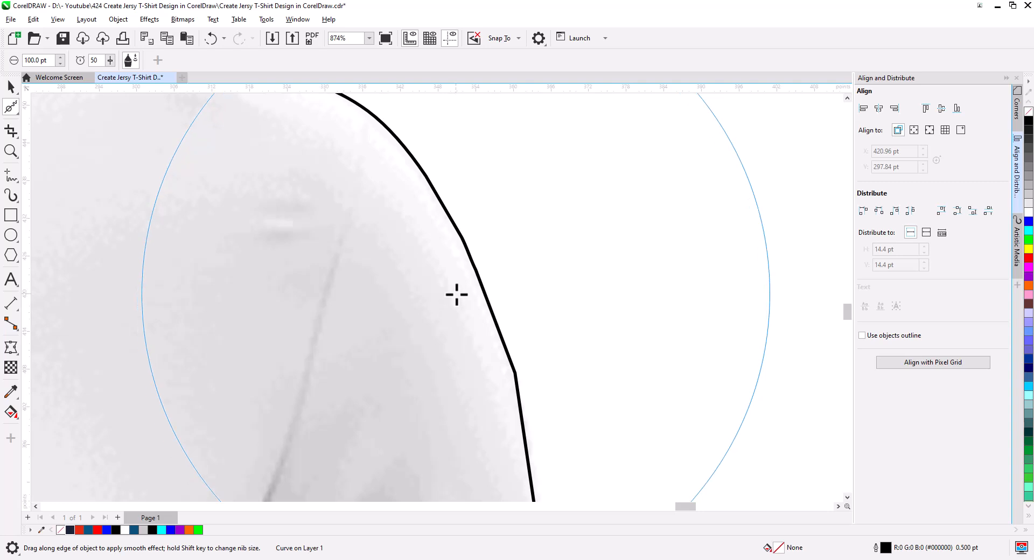
left_click(494, 311)
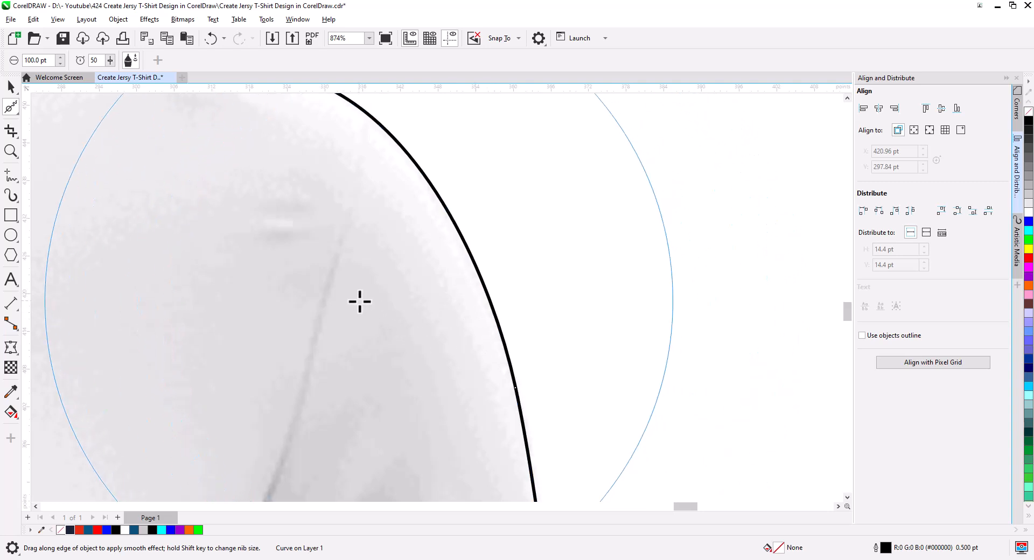
Examine the outline down the left sleeve and side, along the hem and up to the right sleeve, and clear the selection
scroll(361, 303, "down", 2)
left_click_drag(332, 371, 485, 215)
left_click_drag(327, 256, 657, 339)
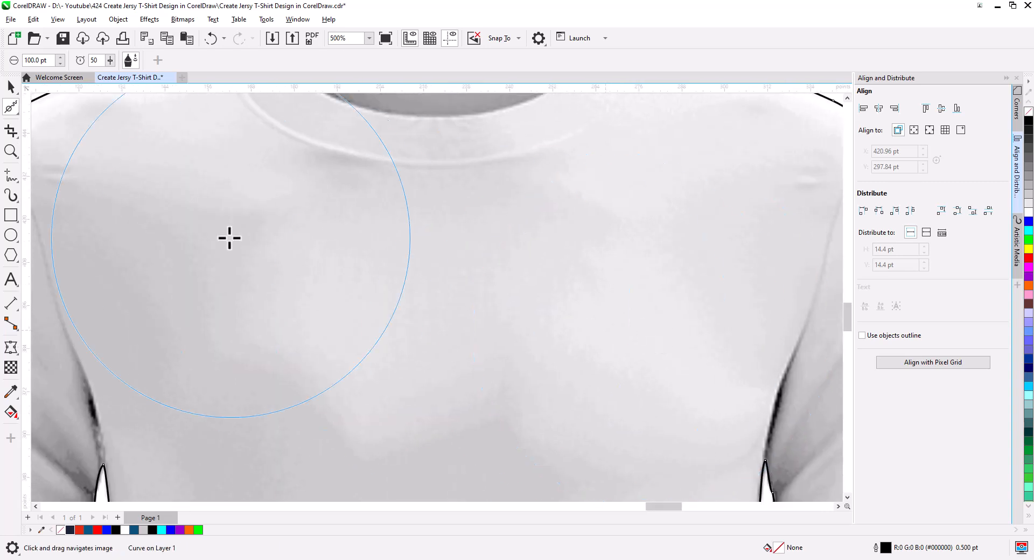
left_click_drag(228, 238, 593, 317)
left_click_drag(510, 328, 372, 231)
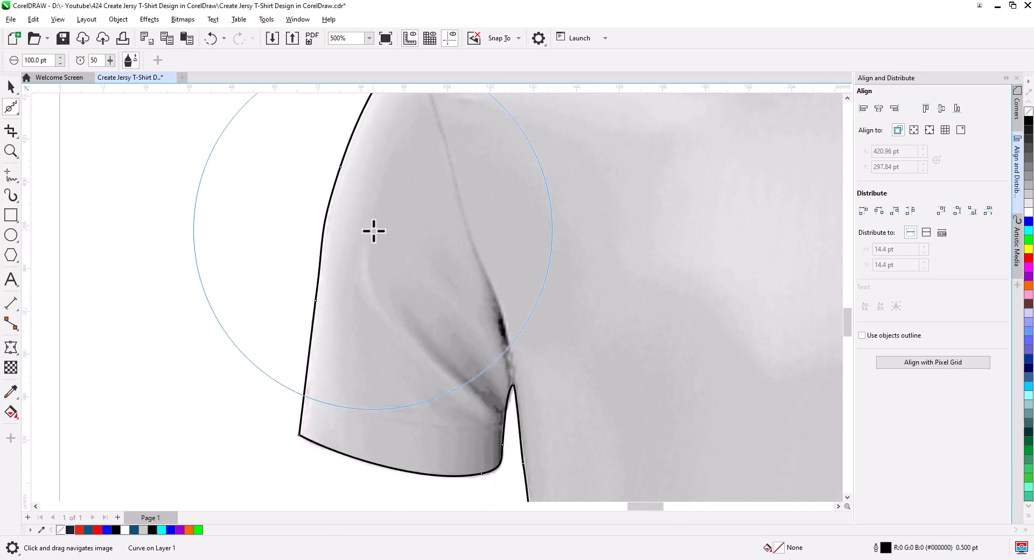
left_click_drag(597, 310, 362, 177)
left_click_drag(432, 374, 448, 199)
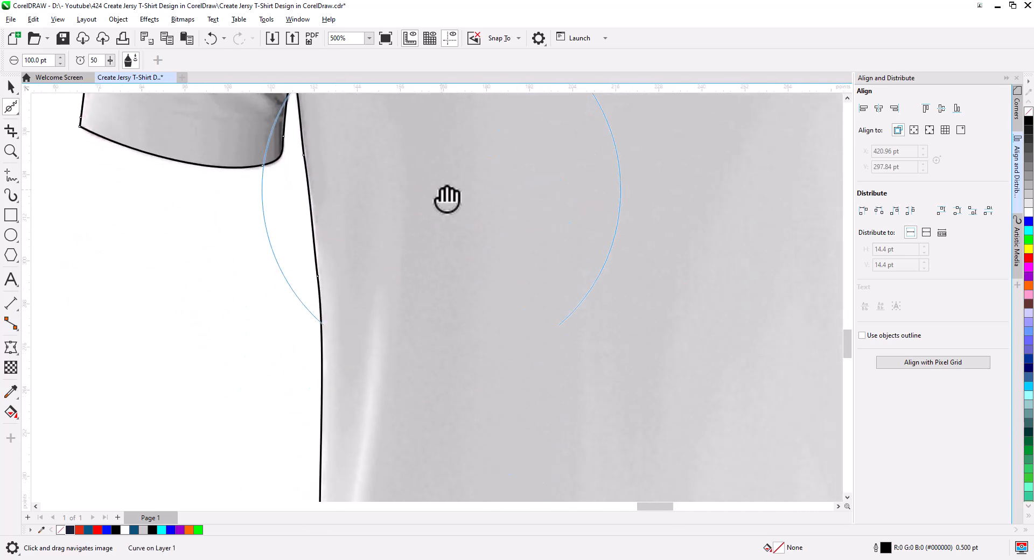
left_click_drag(446, 327, 446, 241)
left_click_drag(391, 259, 403, 270)
left_click_drag(439, 240, 439, 253)
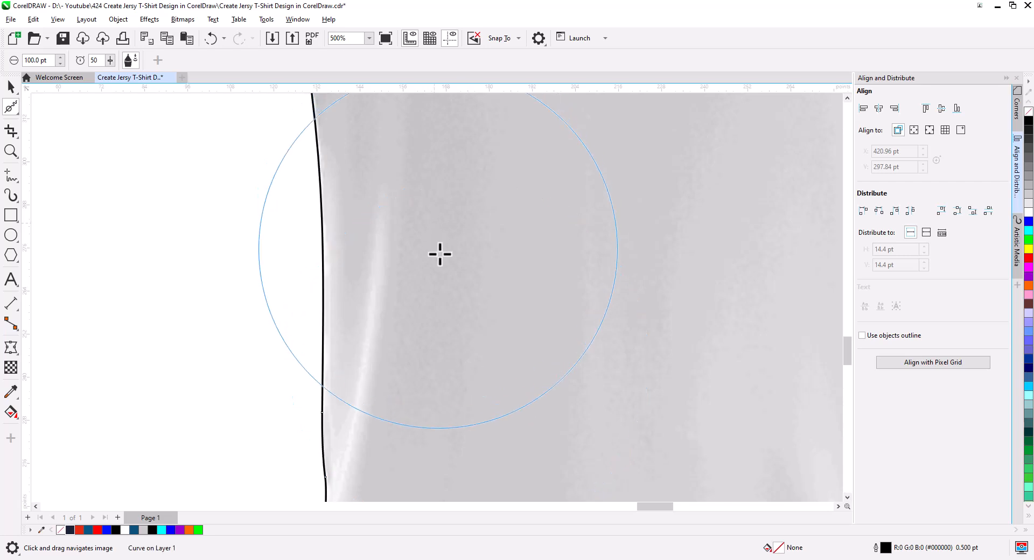
mouse_move(467, 341)
left_mouse_down()
mouse_move(465, 276)
mouse_move(415, 185)
left_mouse_up()
left_click_drag(425, 277, 383, 169)
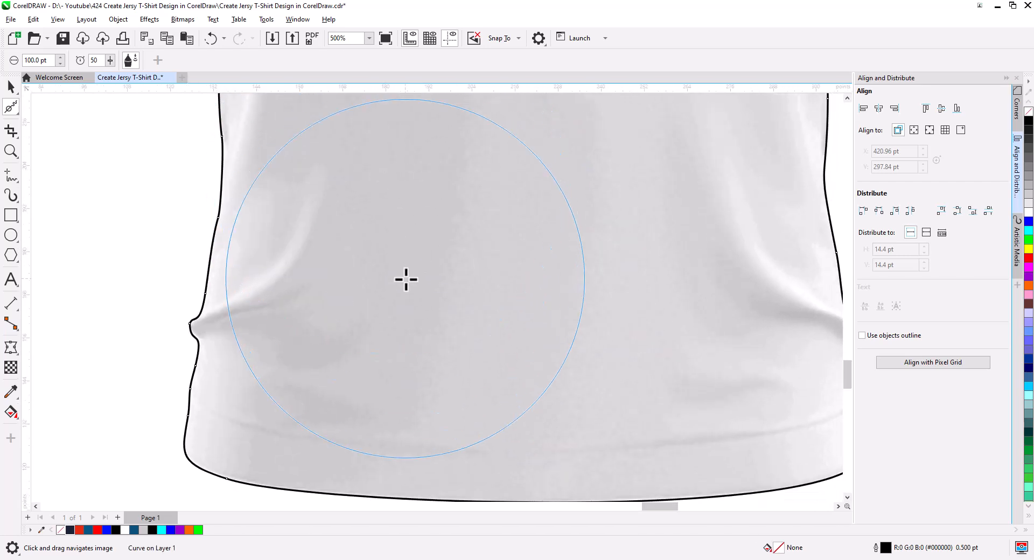
left_click_drag(416, 291, 404, 289)
left_click_drag(490, 320, 172, 355)
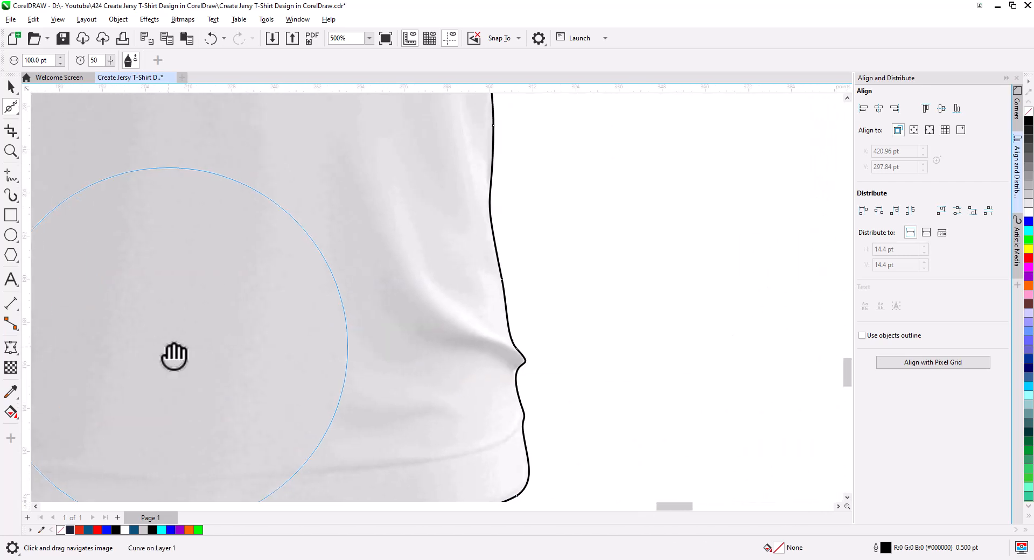
mouse_move(418, 377)
left_mouse_down()
mouse_move(433, 381)
mouse_move(436, 370)
mouse_move(425, 321)
mouse_move(409, 410)
mouse_move(383, 446)
left_mouse_up()
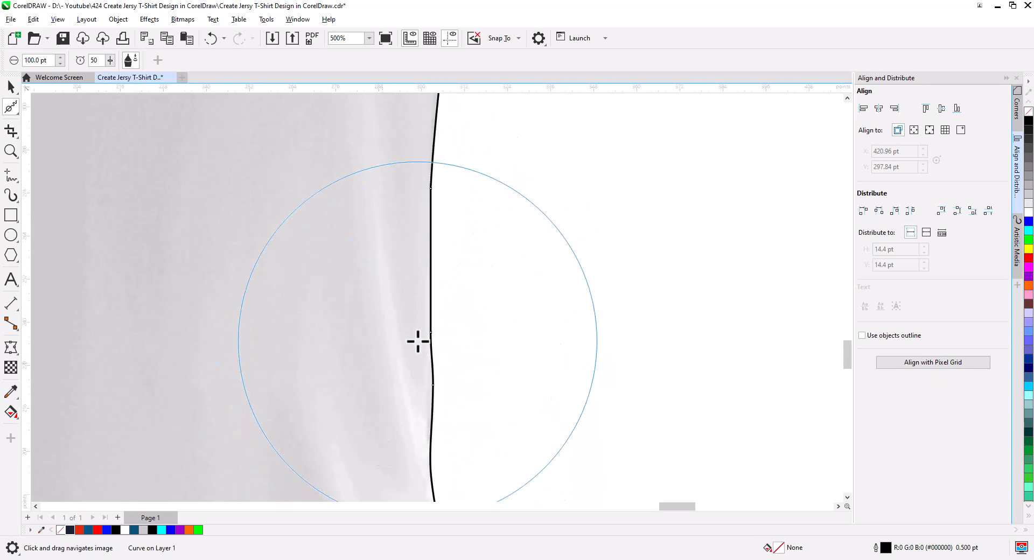
left_click_drag(353, 257, 299, 455)
left_click_drag(318, 371, 302, 441)
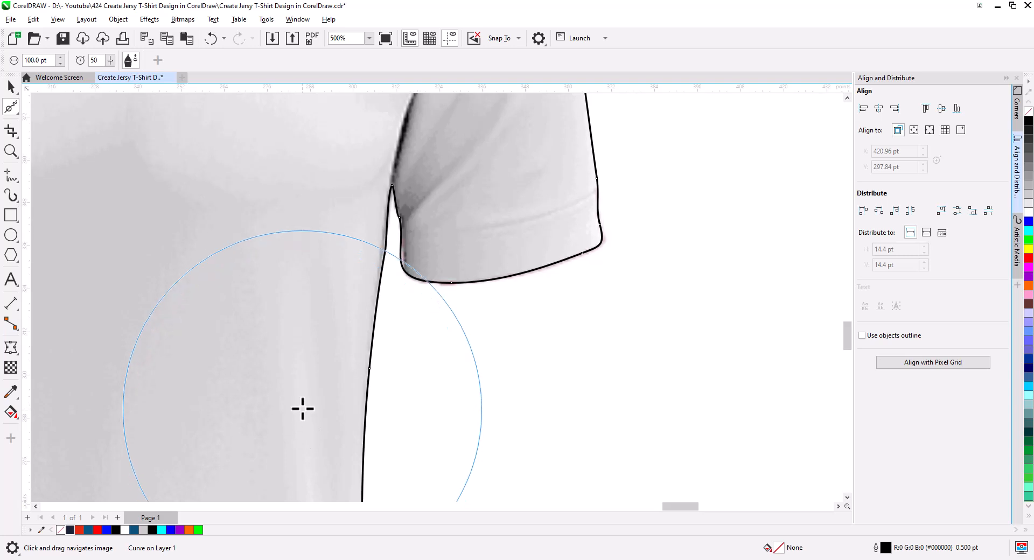
left_click_drag(330, 398, 319, 454)
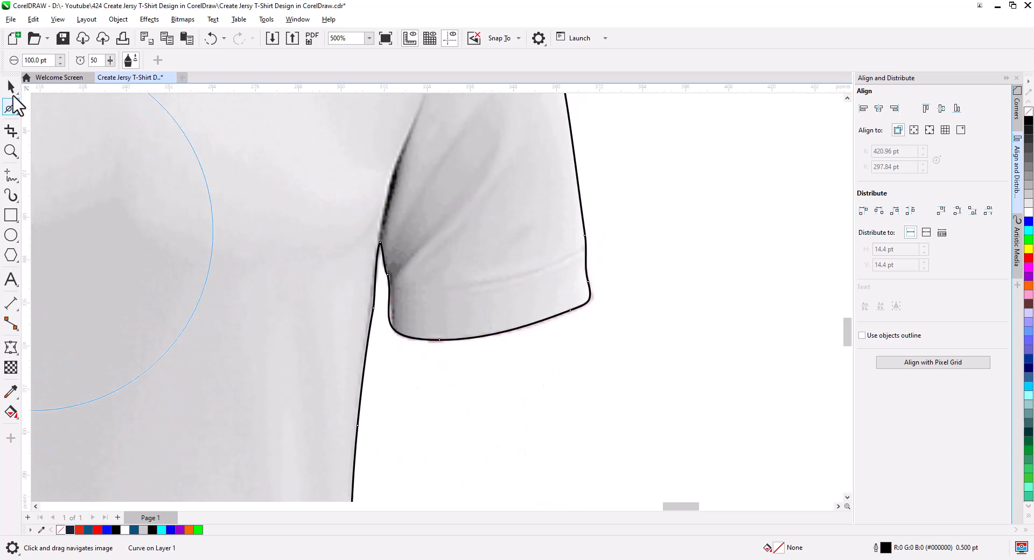
left_click(12, 86)
left_click(658, 389)
scroll(412, 381, "down", 4)
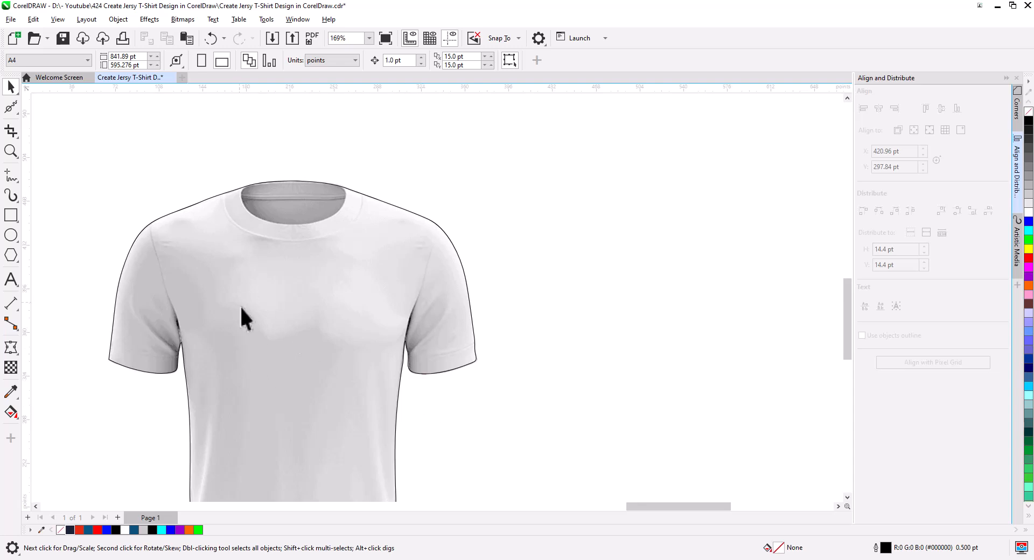
Draw a closed four-sided Bézier shape over the neck opening, from its left and right sides down to two points on the front collar edge
left_click_drag(240, 312, 415, 316)
left_click(362, 162)
scroll(361, 159, "up", 3)
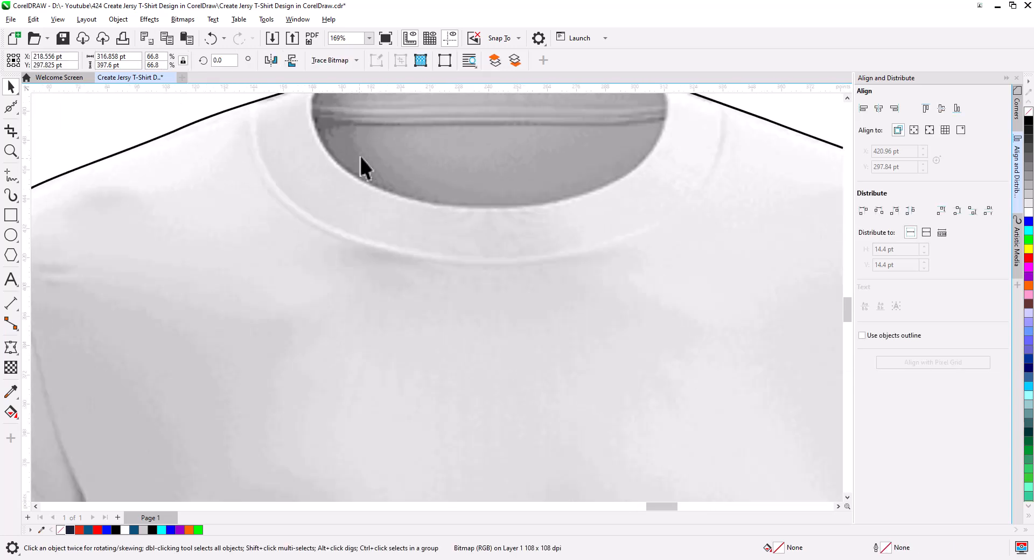
left_click_drag(360, 154, 316, 311)
scroll(297, 319, "up", 5)
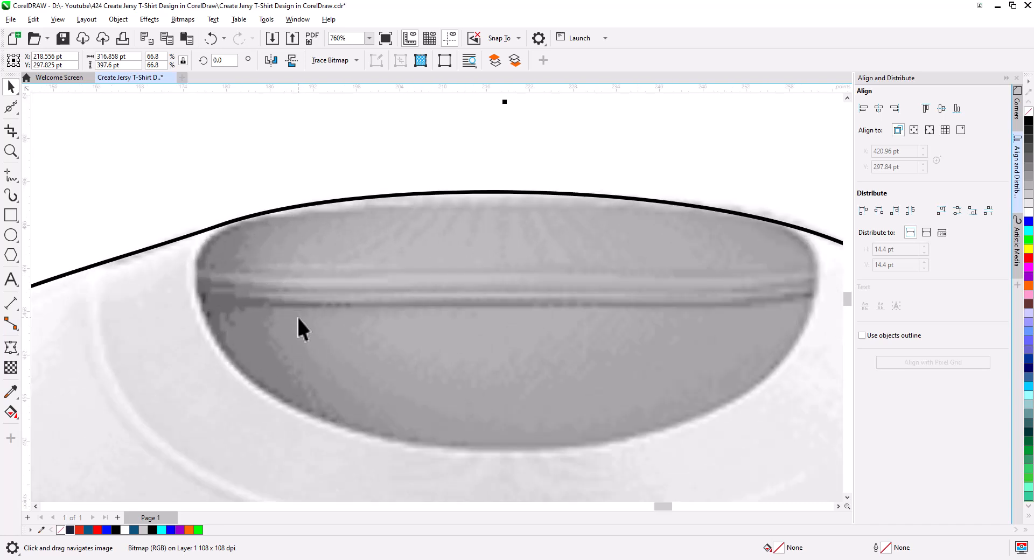
scroll(297, 318, "up", 1)
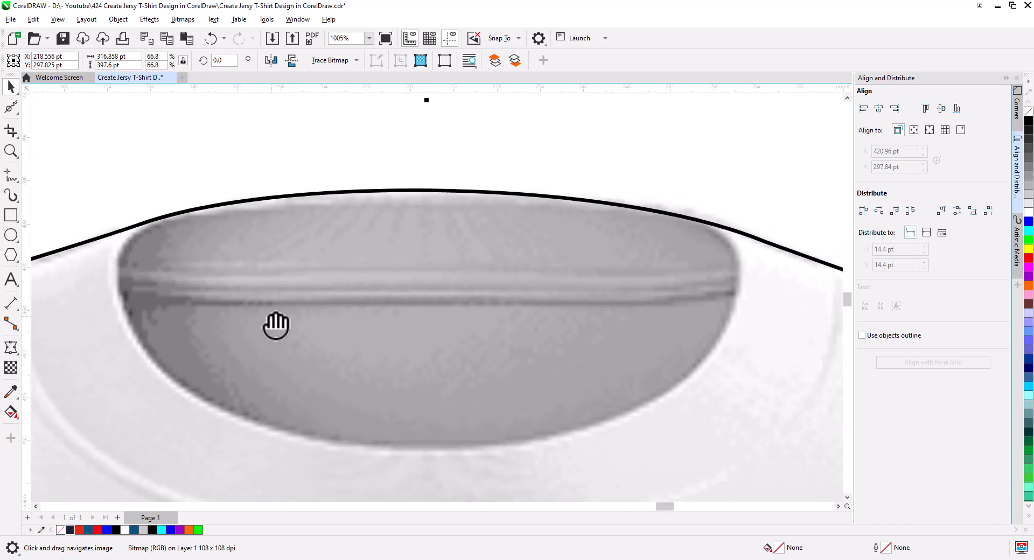
left_click(10, 177)
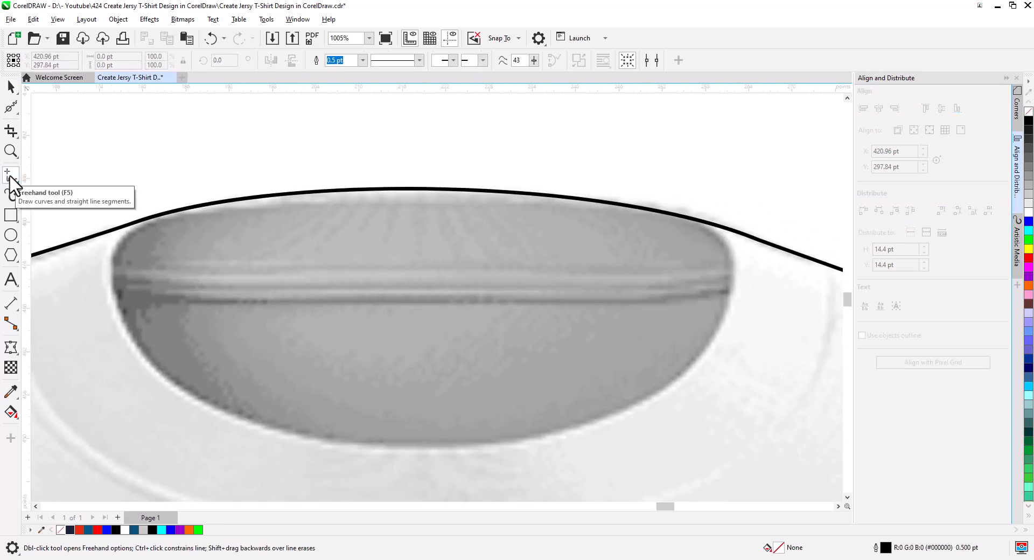
left_click(10, 177)
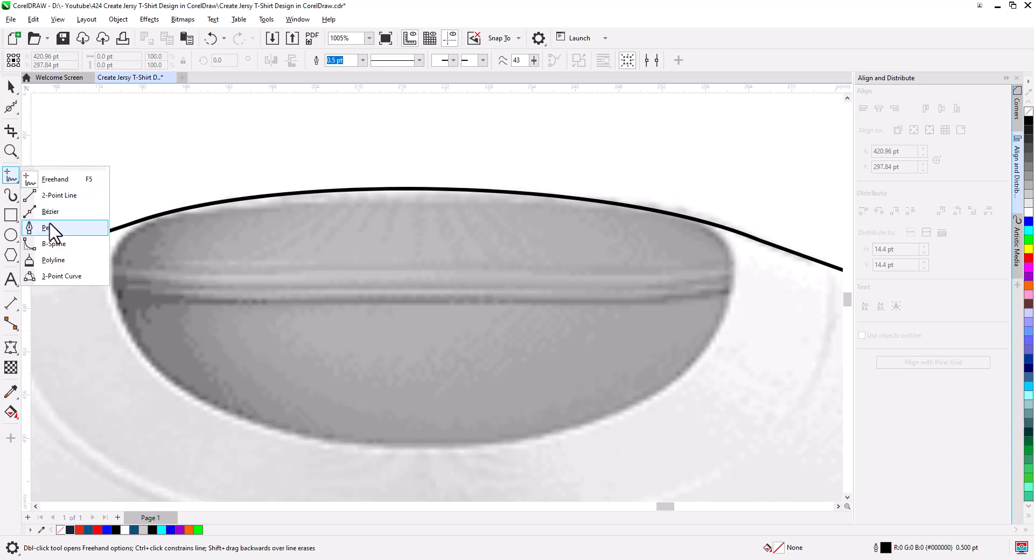
left_click(51, 211)
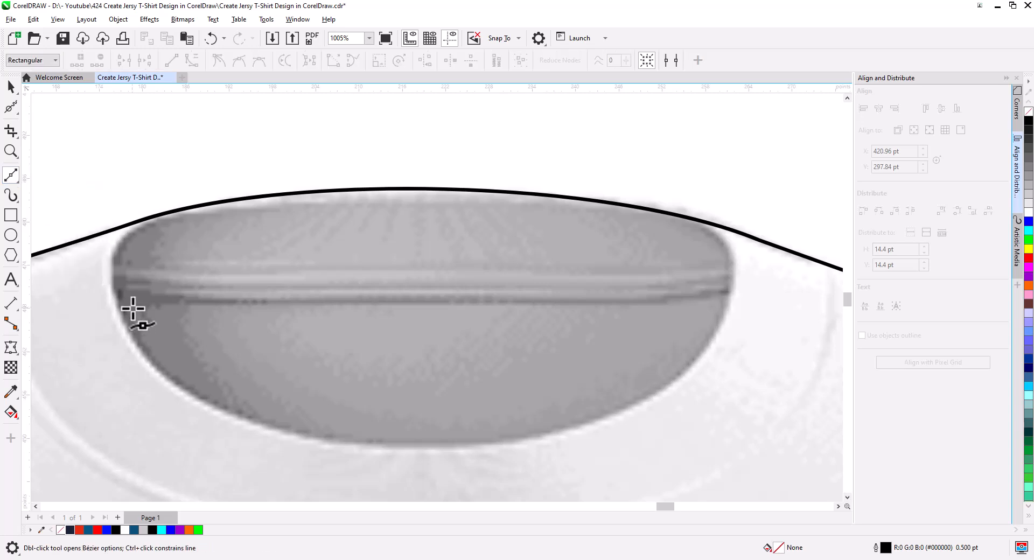
left_click(114, 269)
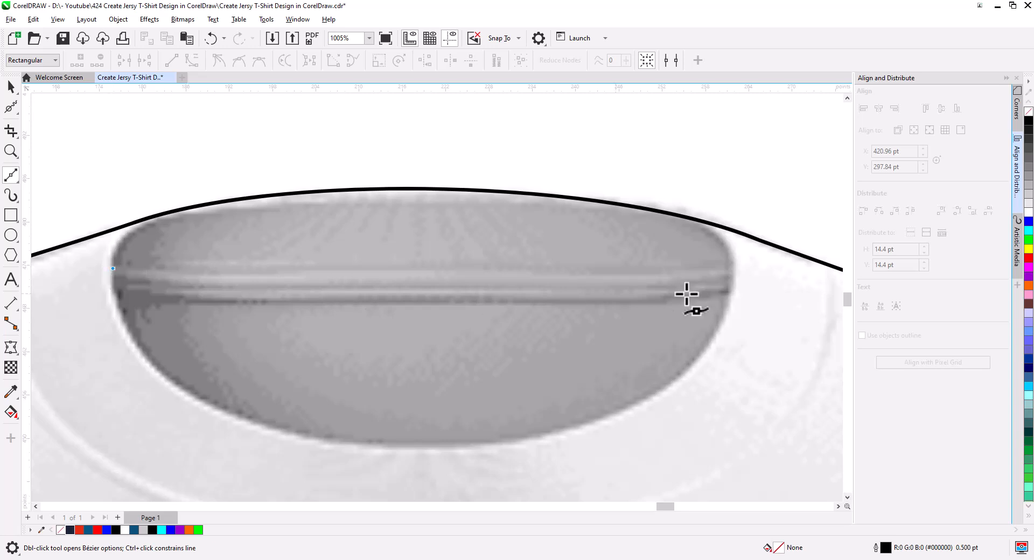
left_click(734, 266)
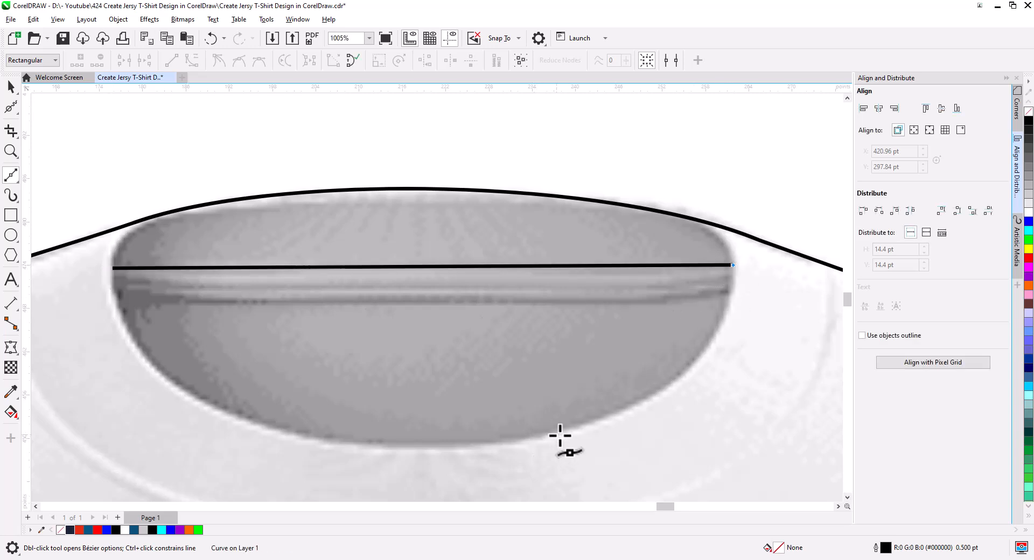
left_click(570, 429)
double_click(254, 424)
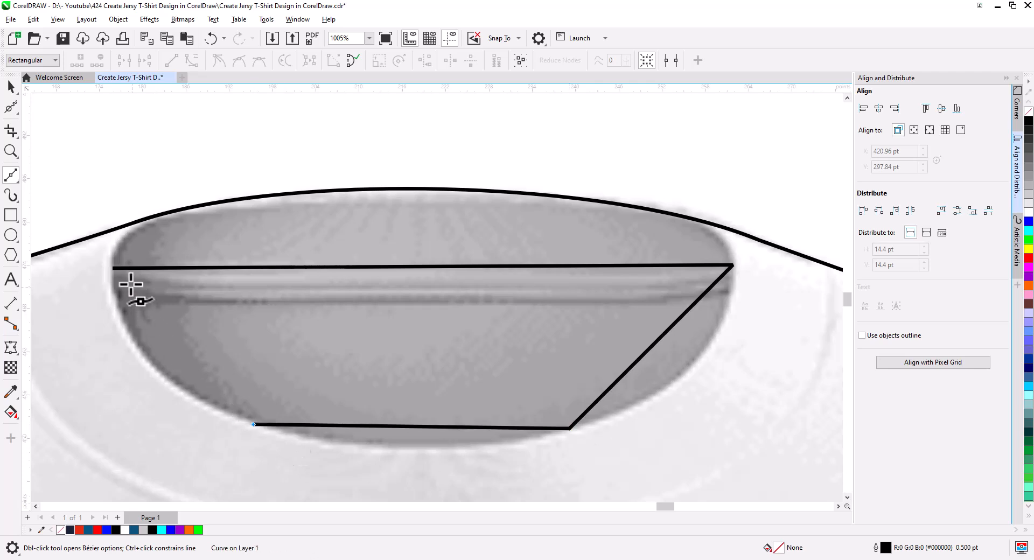
left_click(112, 268)
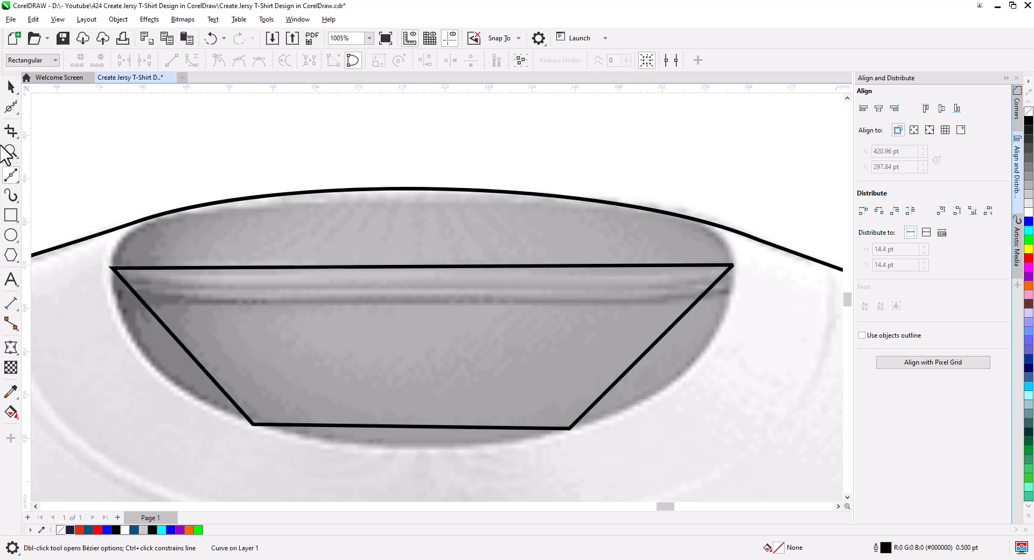
Bend the left, bottom and right edges of the neck shape outward with the Shape tool to follow the front collar curve
left_click(11, 108)
left_click(43, 108)
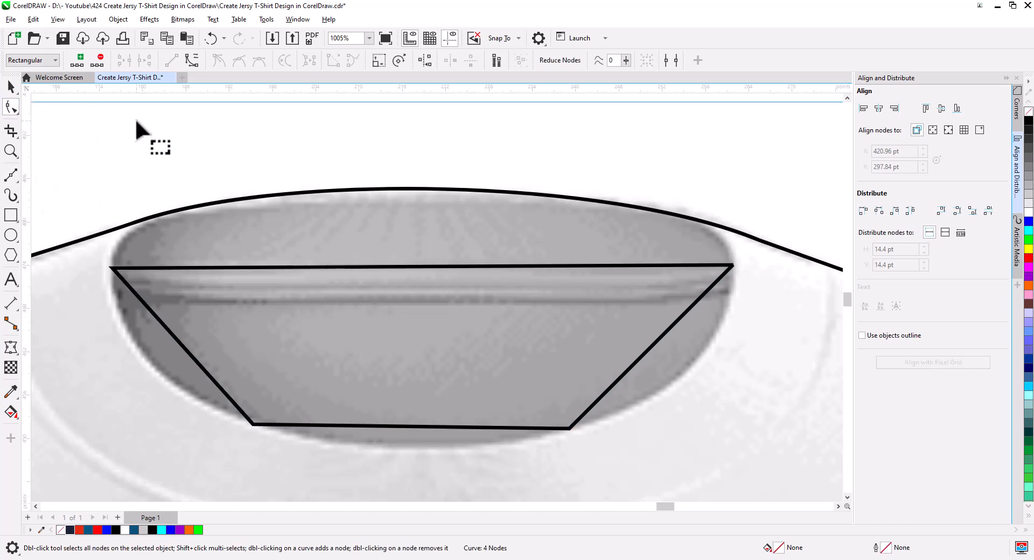
left_click(243, 308)
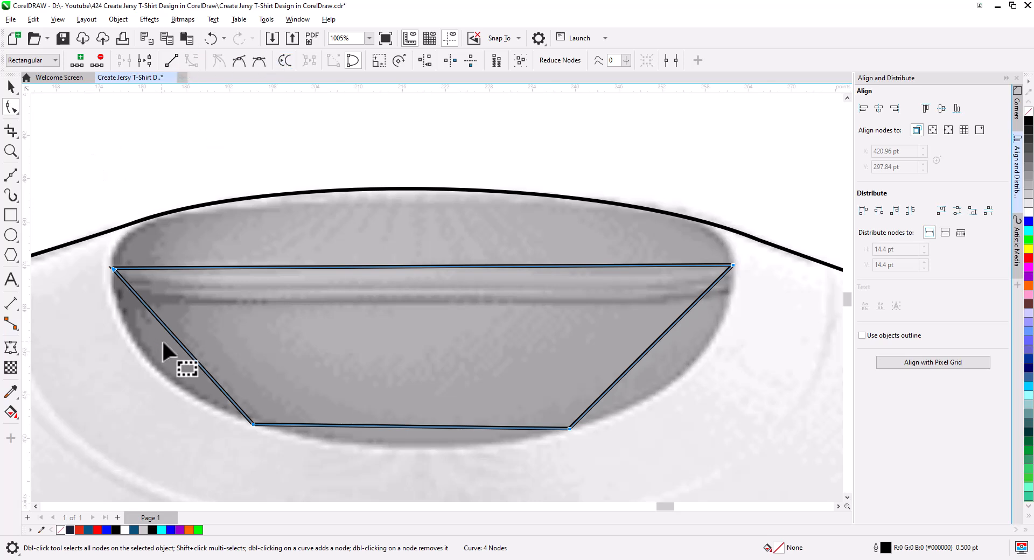
left_click_drag(180, 345, 147, 359)
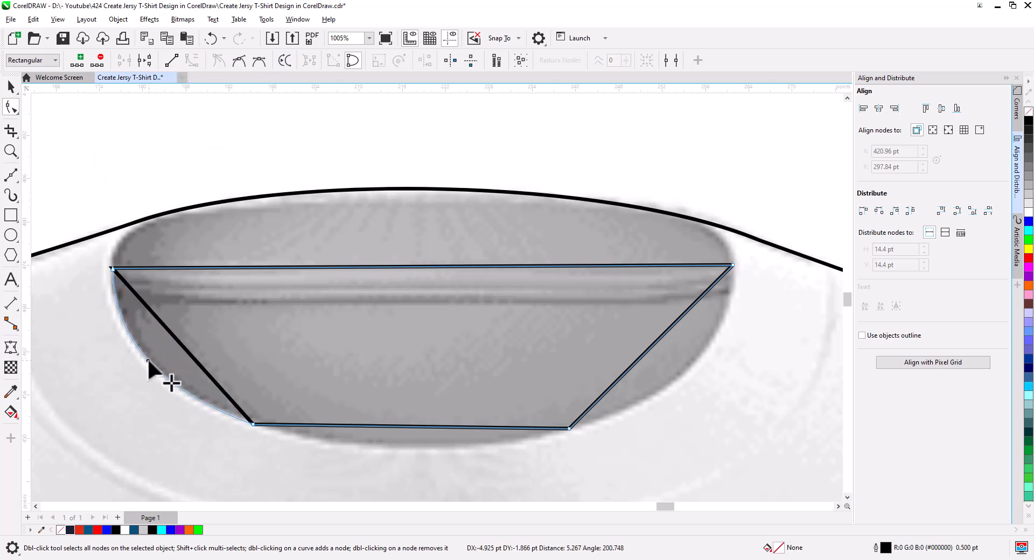
left_click_drag(386, 425, 395, 447)
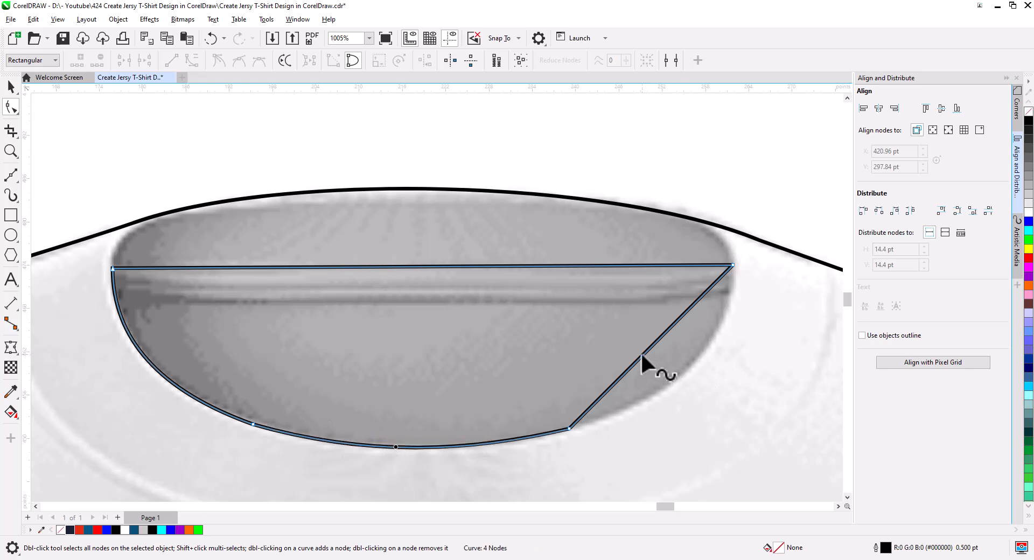
left_click_drag(641, 351, 683, 369)
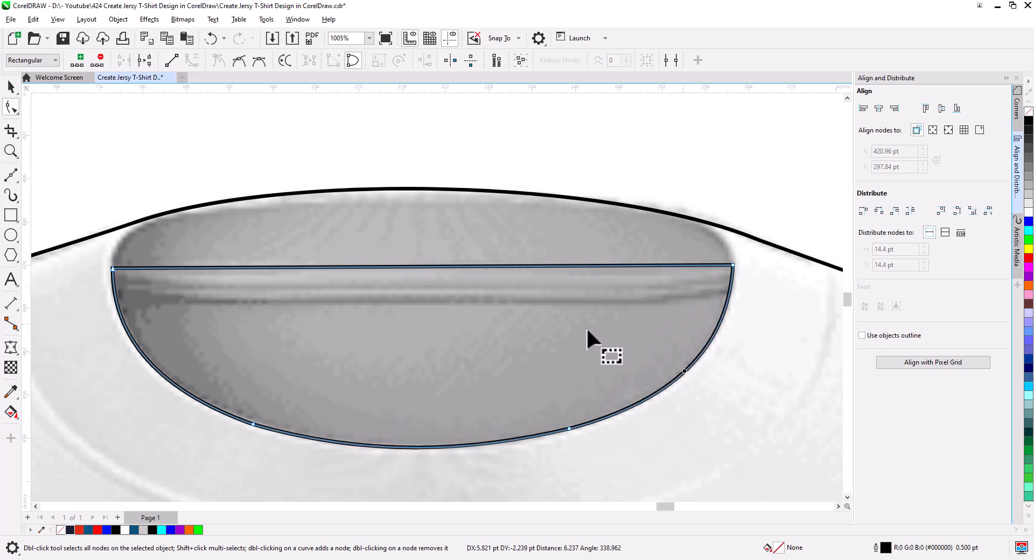
Make the neck shape's two bottom nodes smooth and bow its top edge slightly downward
left_click_drag(412, 385, 601, 469)
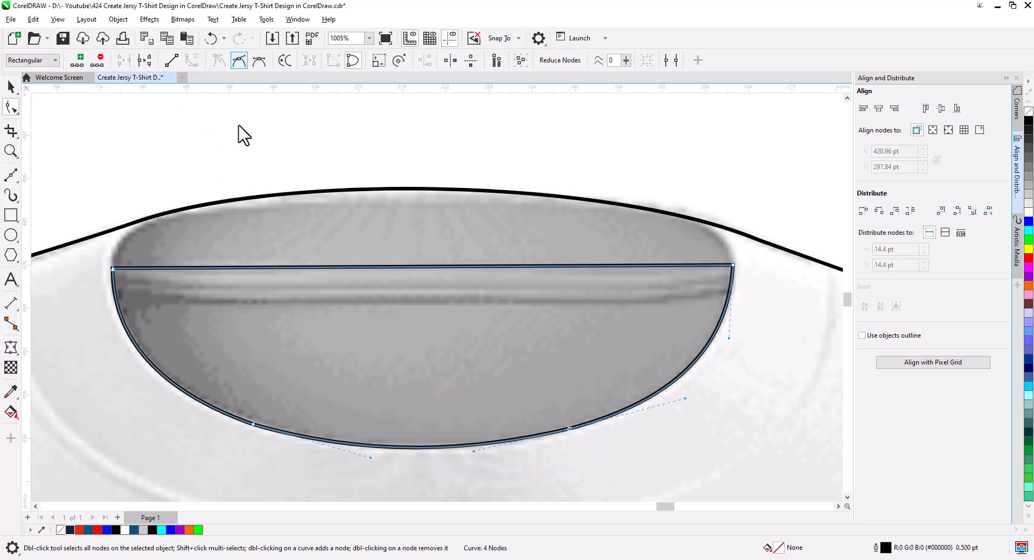
left_click_drag(233, 324, 298, 456)
left_click(240, 63)
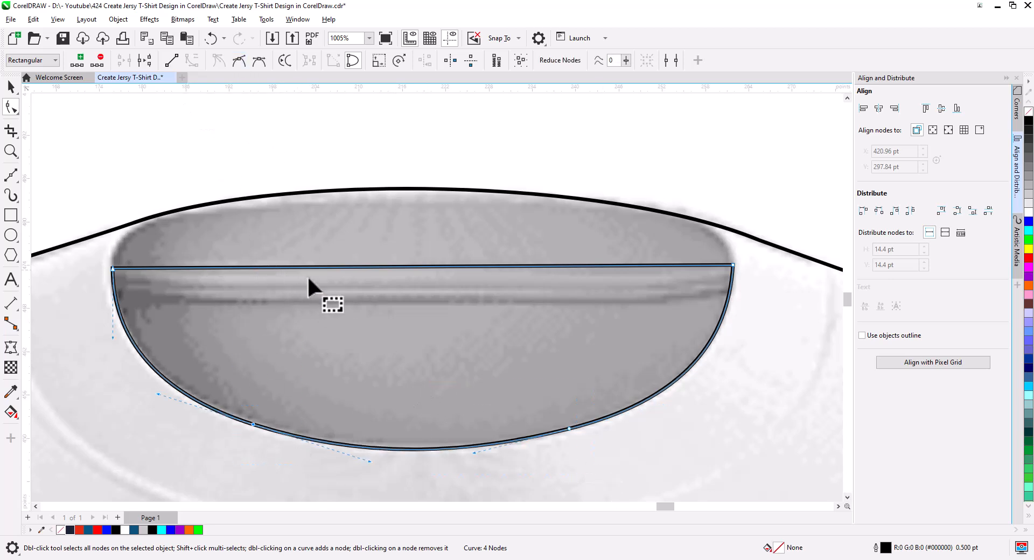
left_click_drag(312, 269, 318, 278)
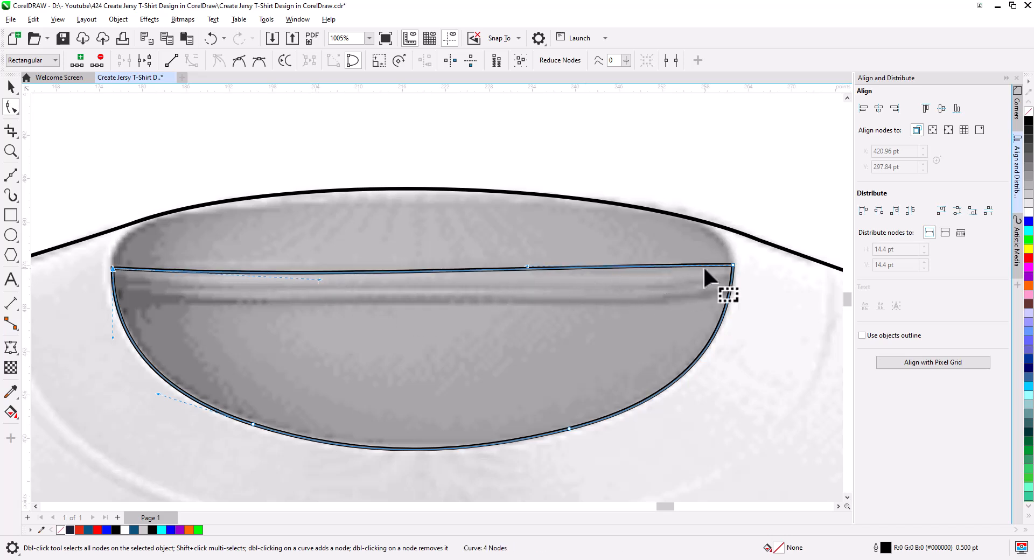
Add two nodes to the neck shape's top edge and shift them slightly, one near the right end and one at the middle
double_click(653, 263)
left_click_drag(654, 264, 650, 273)
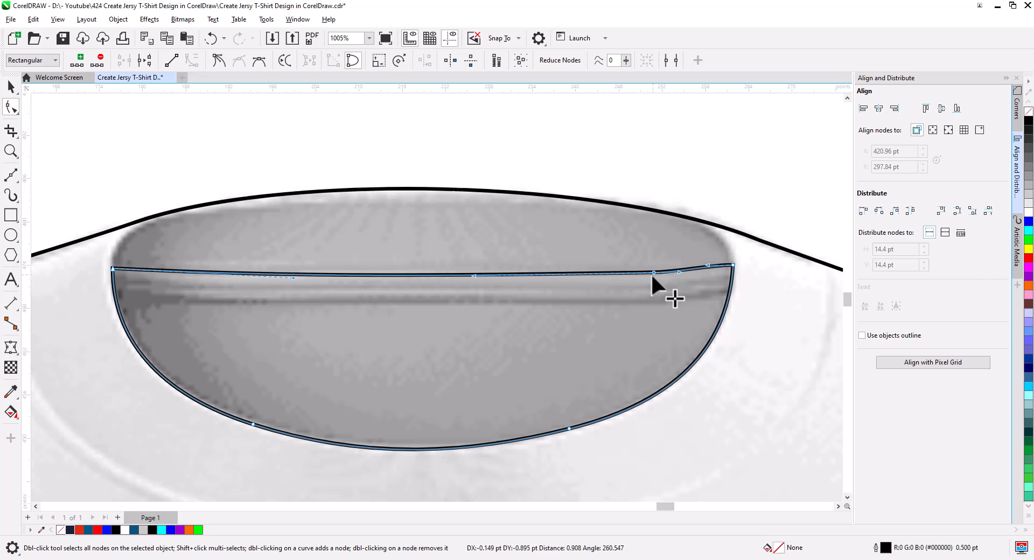
double_click(439, 273)
left_click_drag(437, 273, 430, 267)
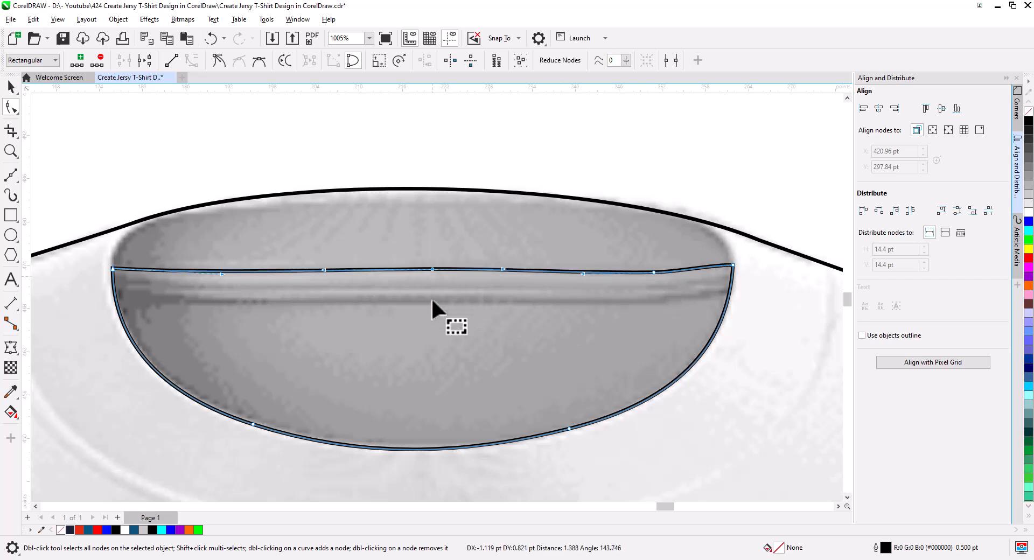
Draw an open four-segment Bézier line around the outer collar seam, starting and ending just above the shoulder outline on each side
left_click_drag(422, 334, 463, 283)
scroll(461, 276, "down", 1)
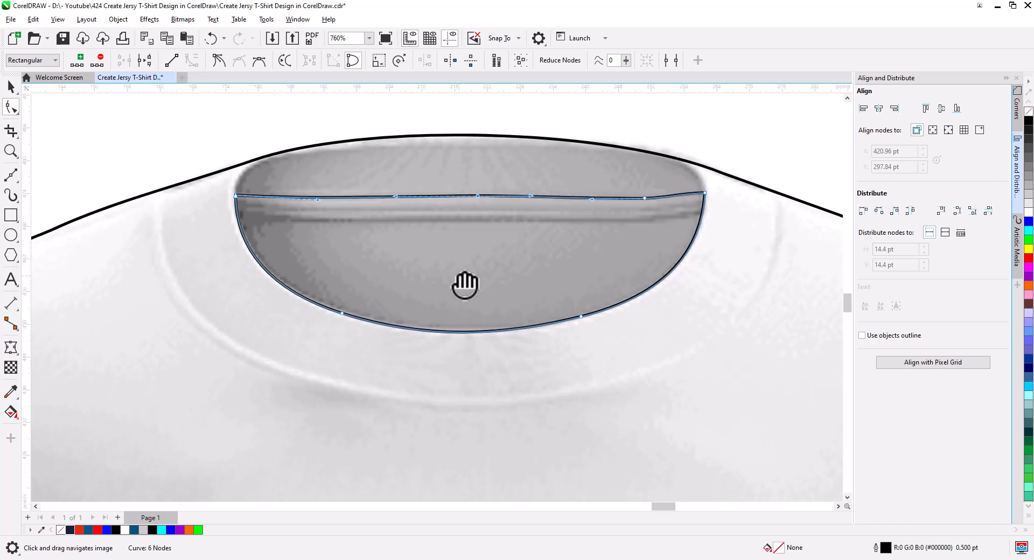
left_click_drag(217, 253, 181, 256)
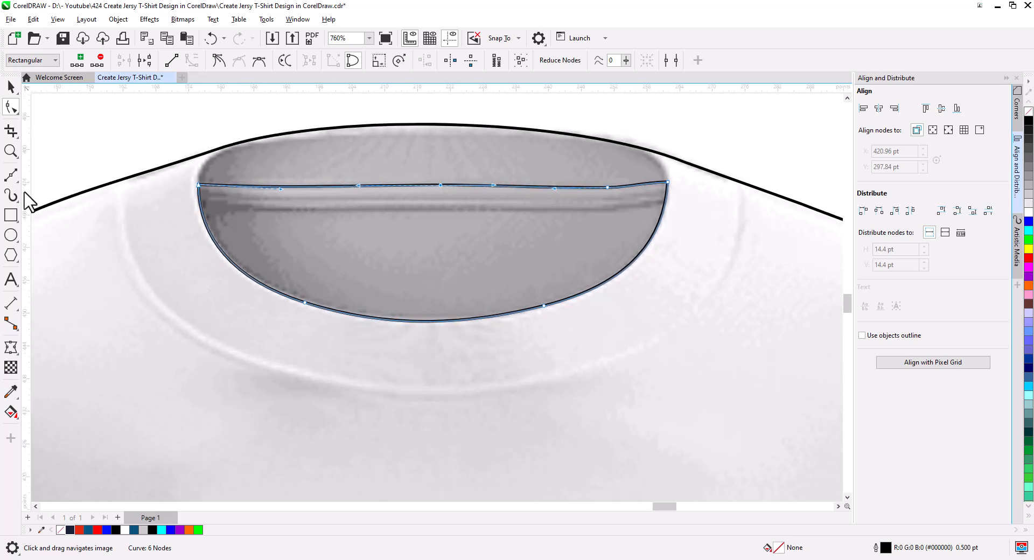
left_click(10, 175)
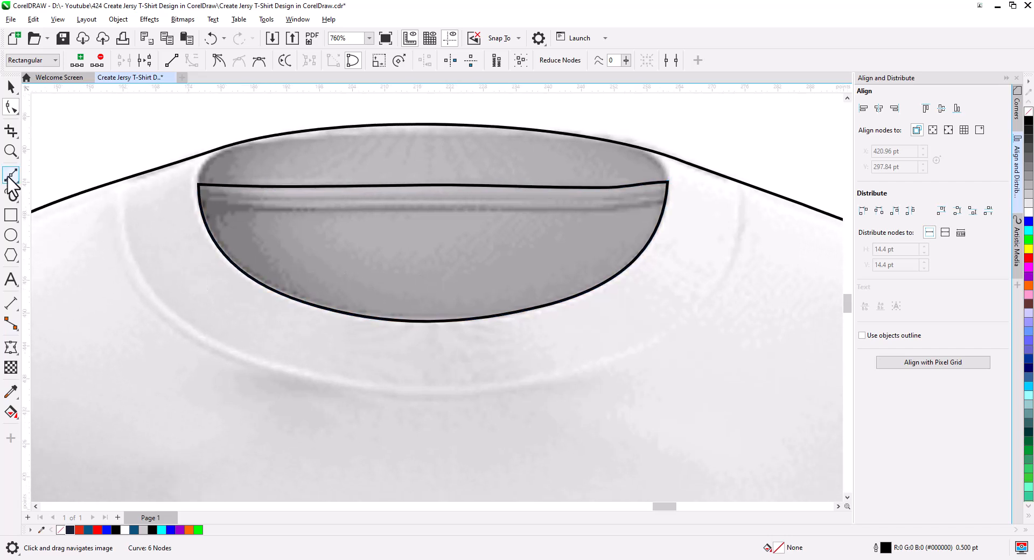
left_click(129, 168)
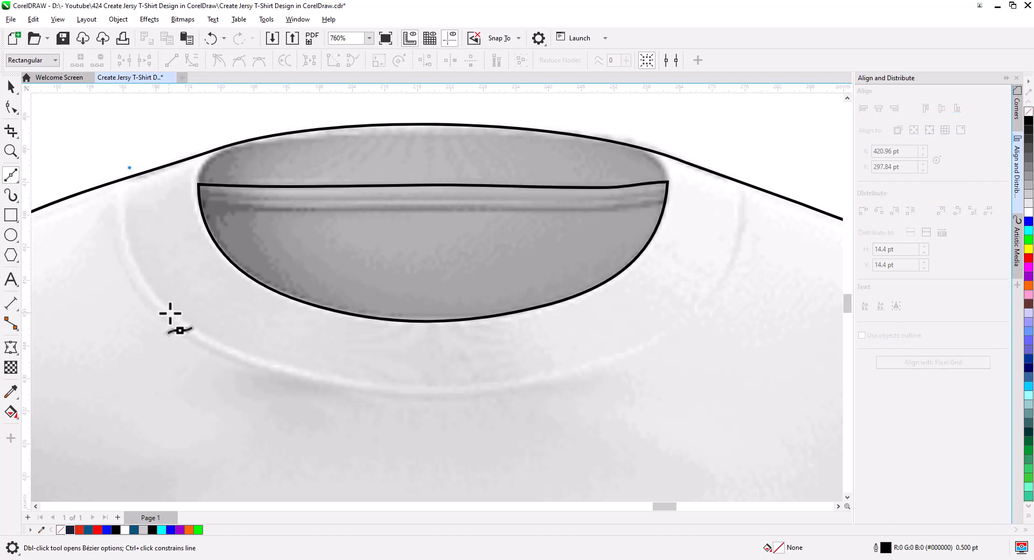
left_click(171, 312)
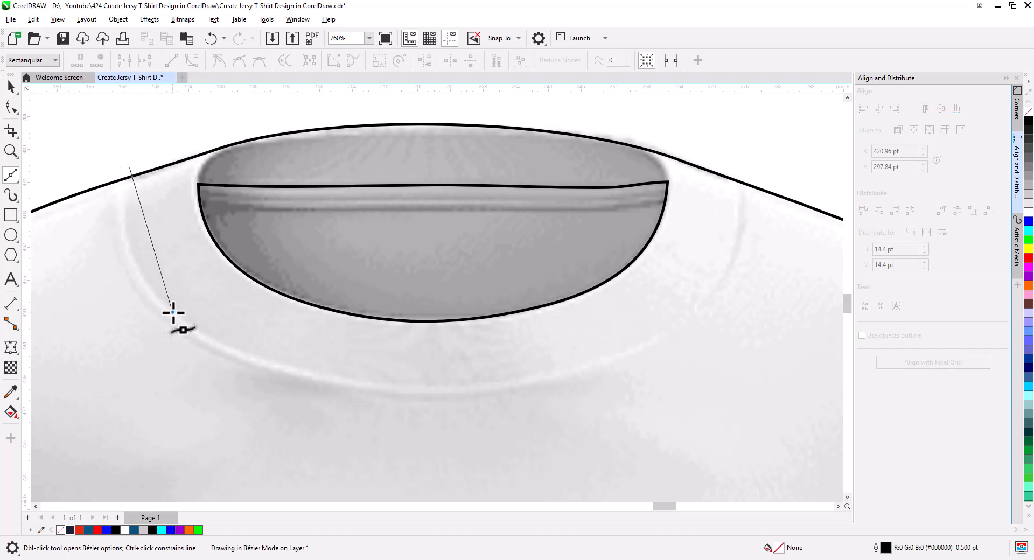
left_click(451, 388)
left_click(701, 302)
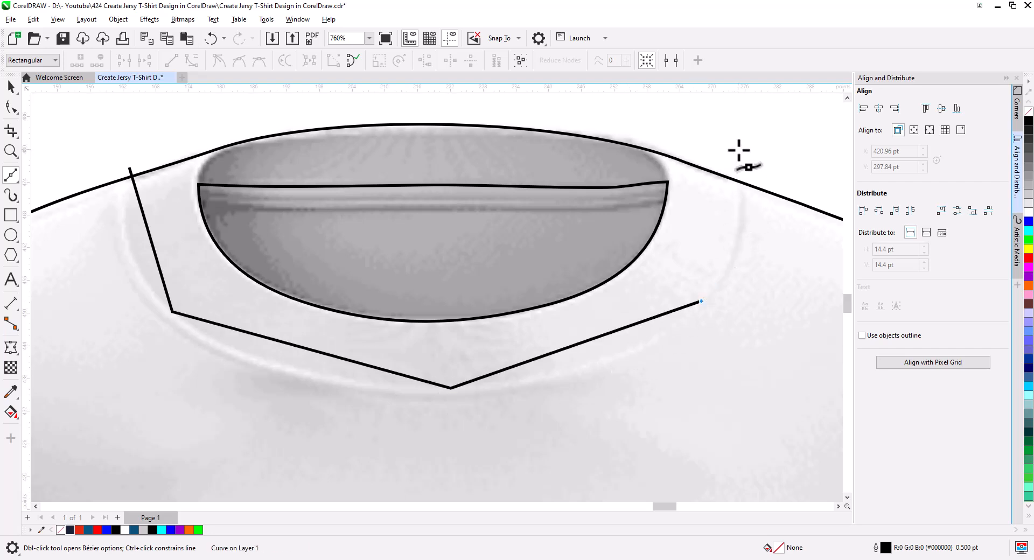
left_click(737, 150)
Convert the collar line's segments to curves and bend its right half outward along the seam with a smooth lower-right node
left_click(11, 106)
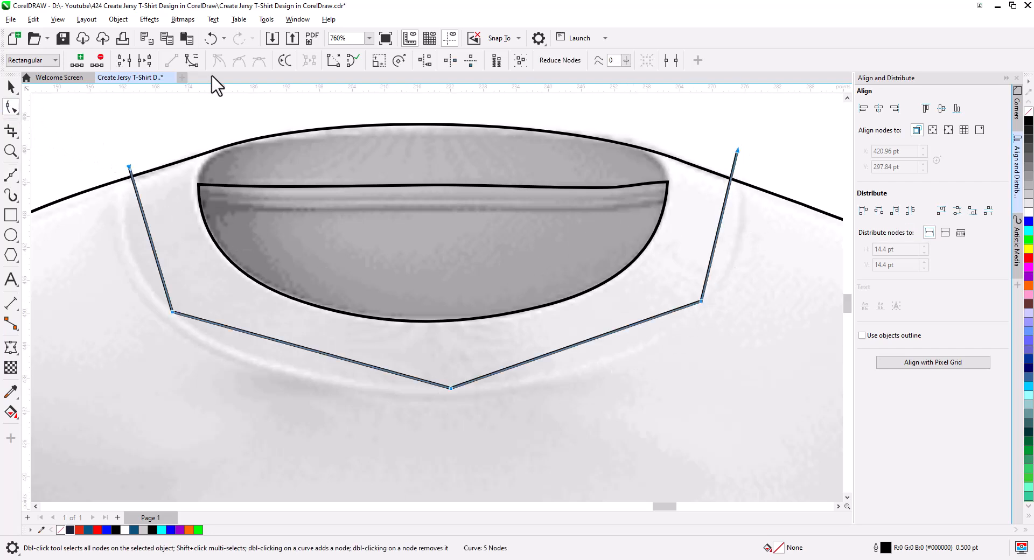
left_click(191, 61)
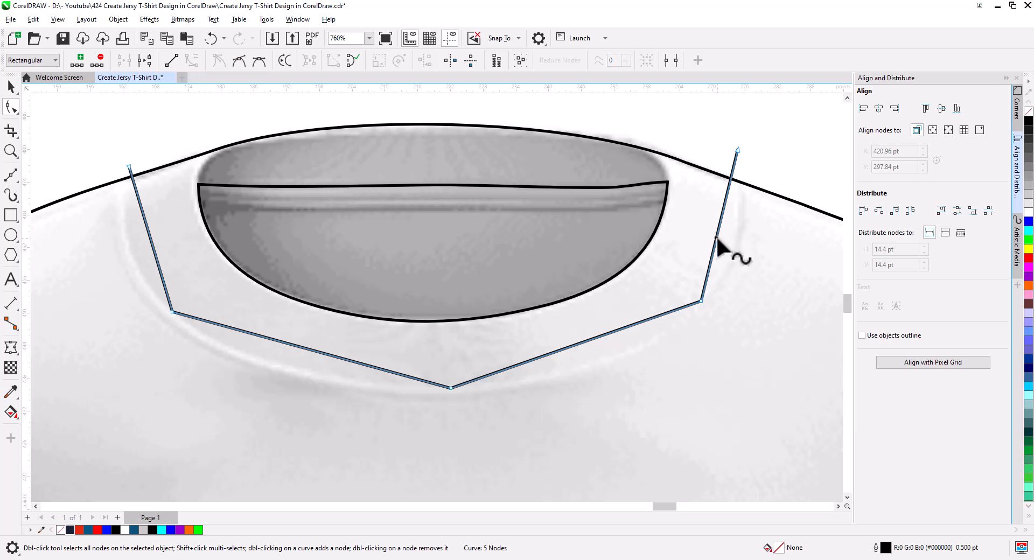
left_click_drag(716, 242, 734, 247)
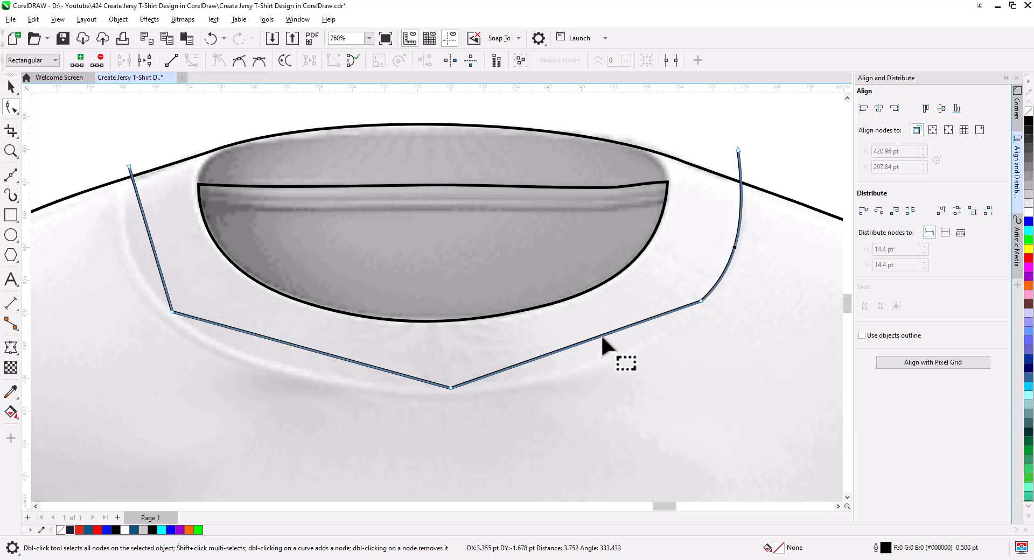
left_click_drag(597, 337, 608, 356)
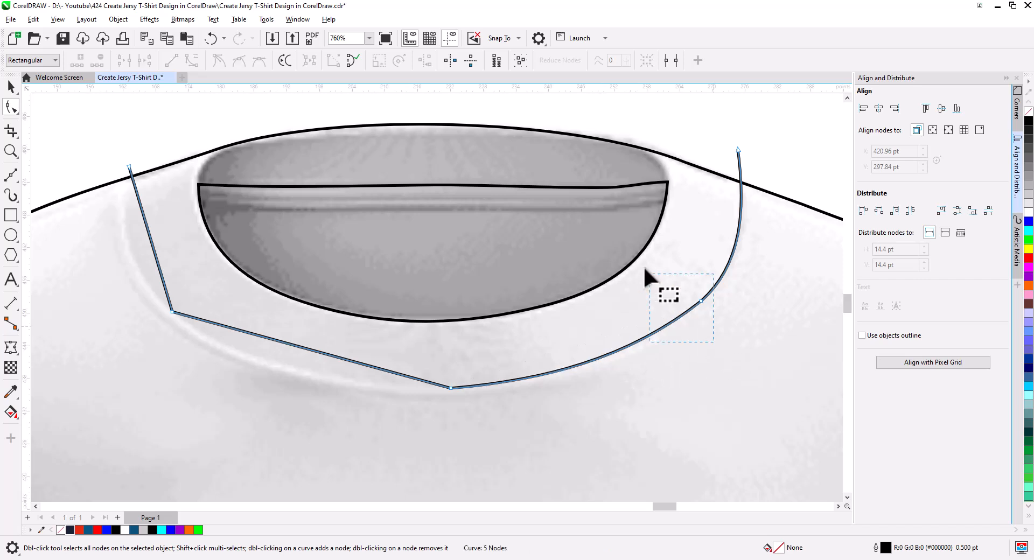
left_click(240, 61)
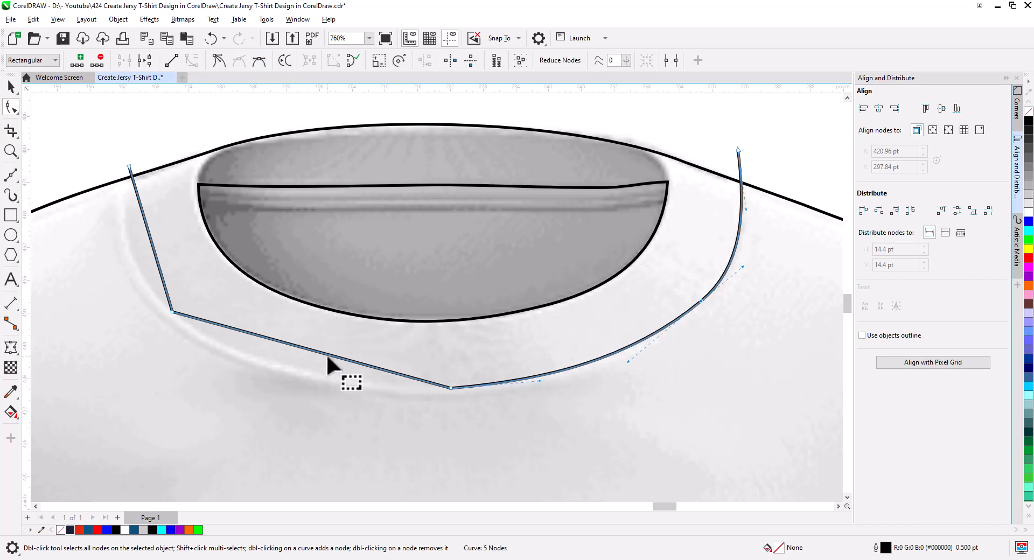
Bend the collar line's left half outward along the seam and make its bottom and lower-left nodes smooth
left_click_drag(316, 351, 295, 372)
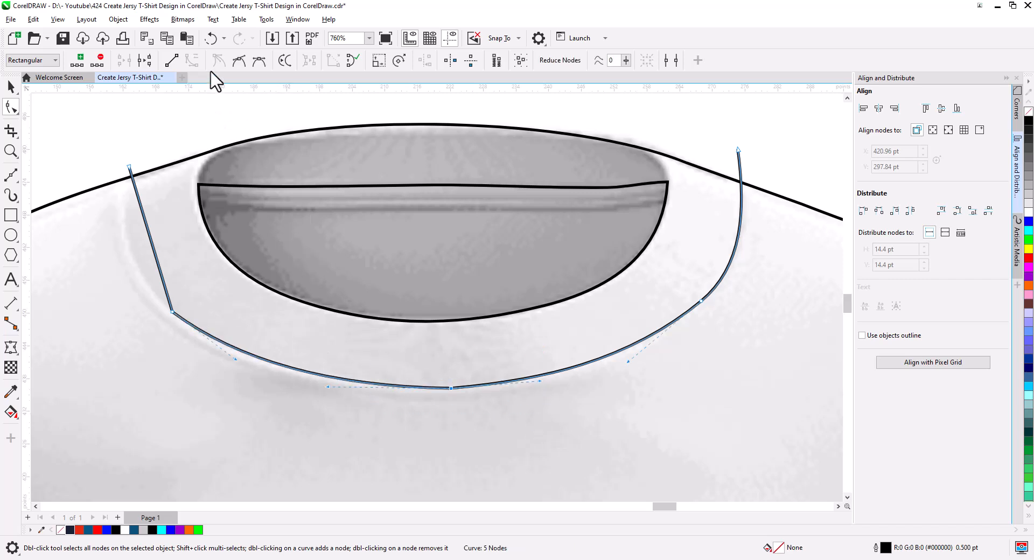
left_click(217, 217)
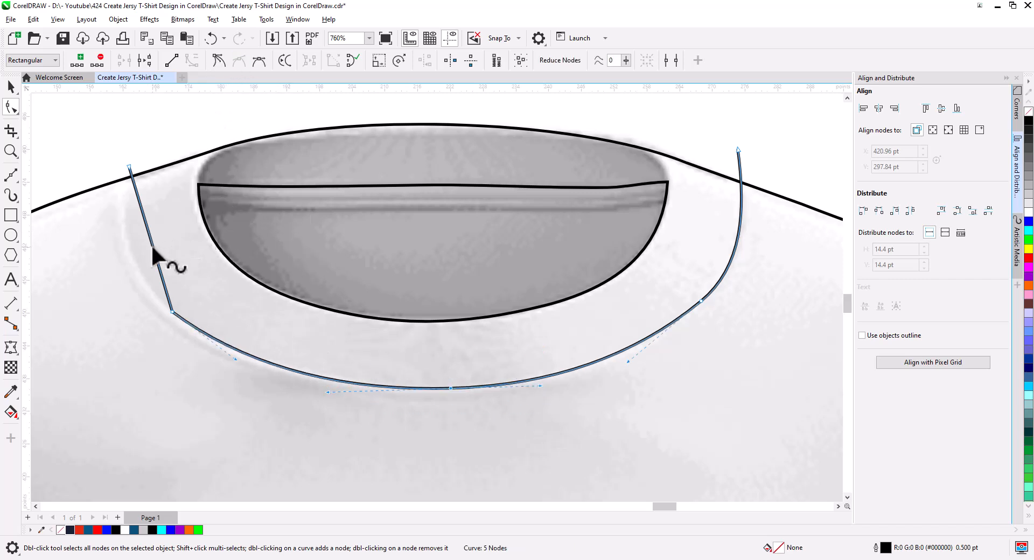
left_click_drag(150, 244, 153, 270)
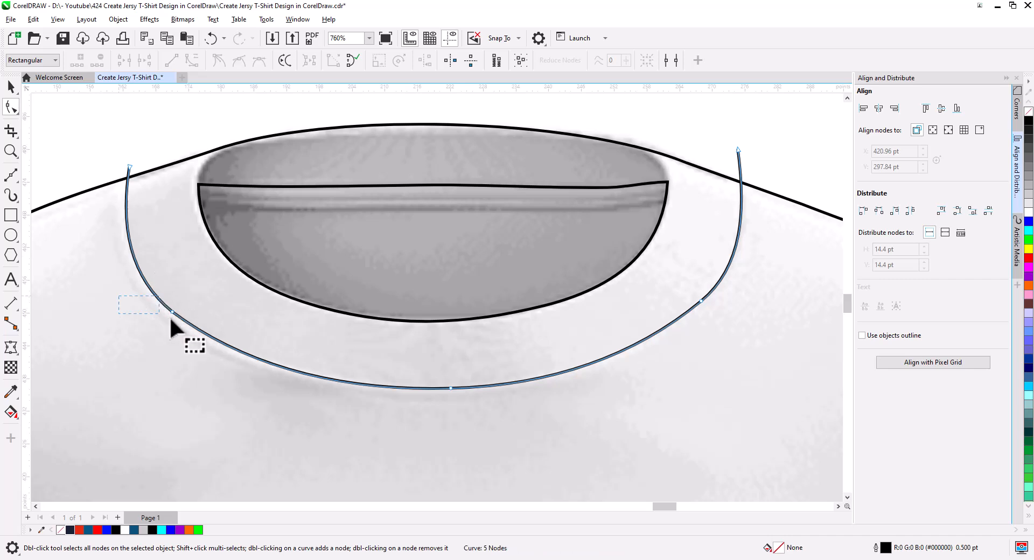
left_click(238, 61)
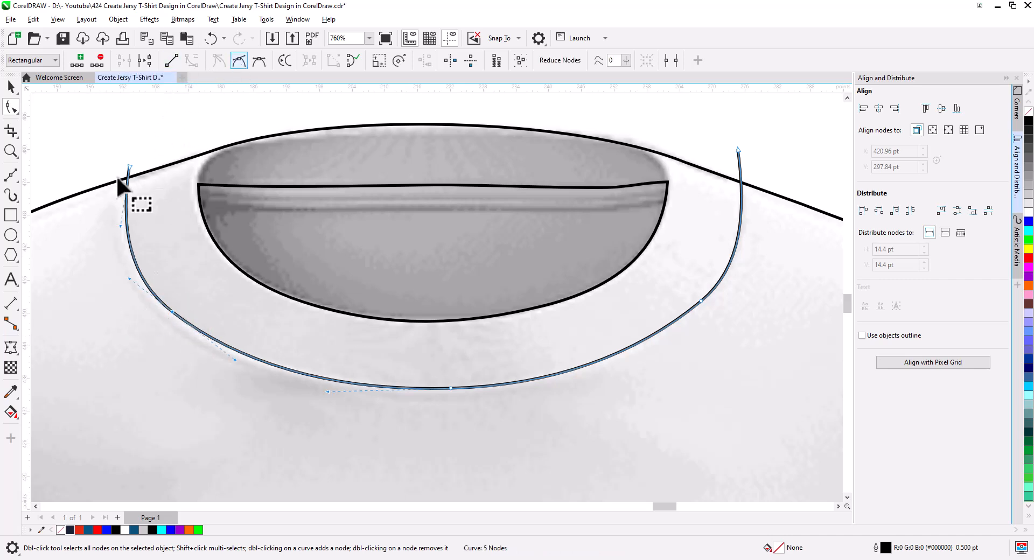
Fine-tune the collar line's lower-left node and its curve handles to follow the collar seam
left_click(132, 282)
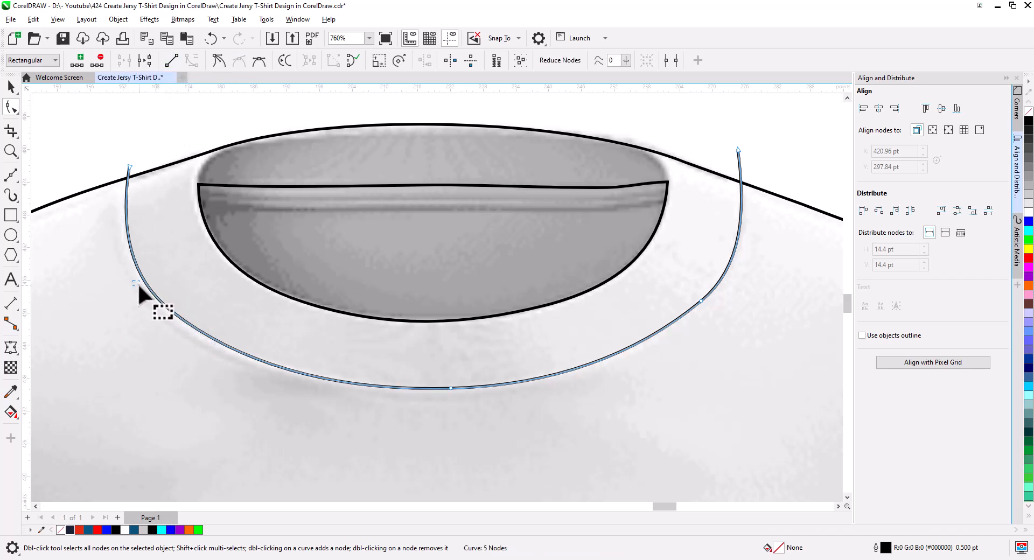
left_click_drag(140, 294, 192, 337)
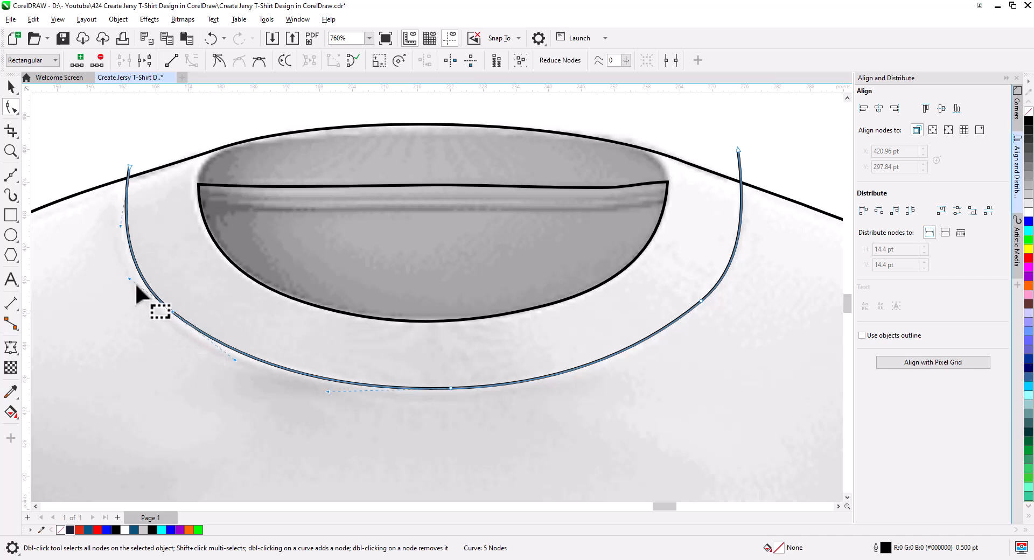
left_click_drag(129, 279, 135, 284)
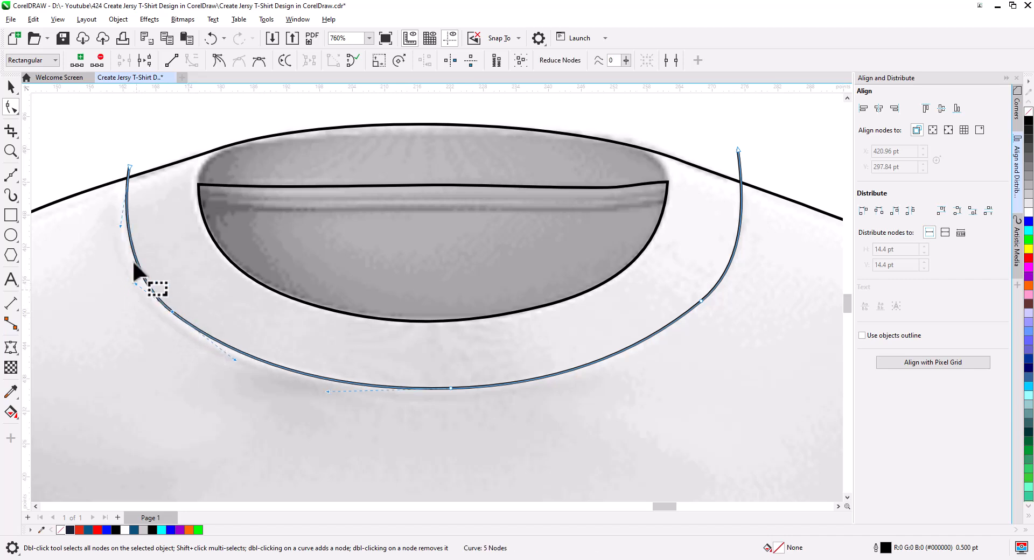
left_click_drag(121, 226, 120, 233)
left_click_drag(187, 343, 154, 297)
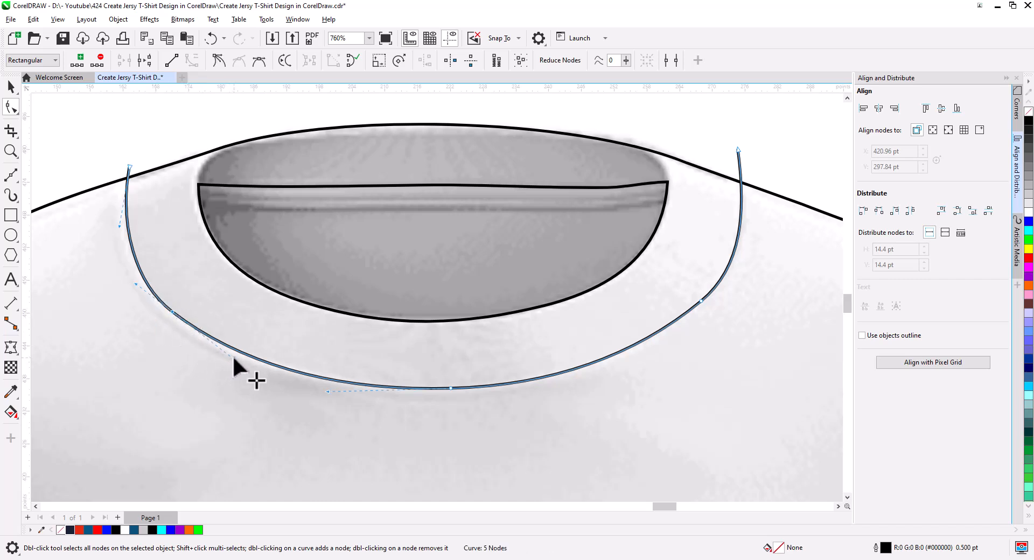
left_click_drag(174, 314, 179, 316)
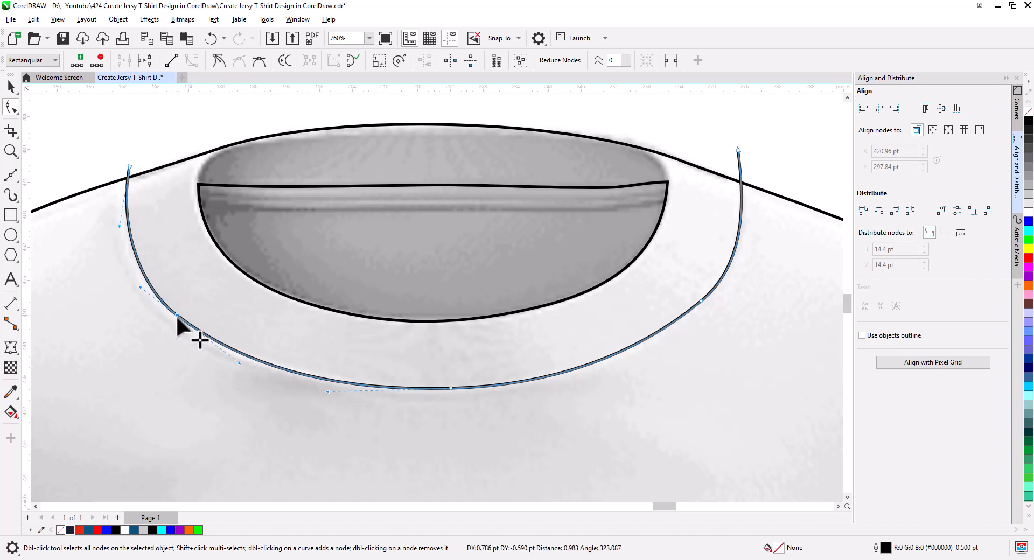
Create a collar shape with Smart Fill between the neck shape, collar line and shirt outline, and colour it black
left_click(11, 86)
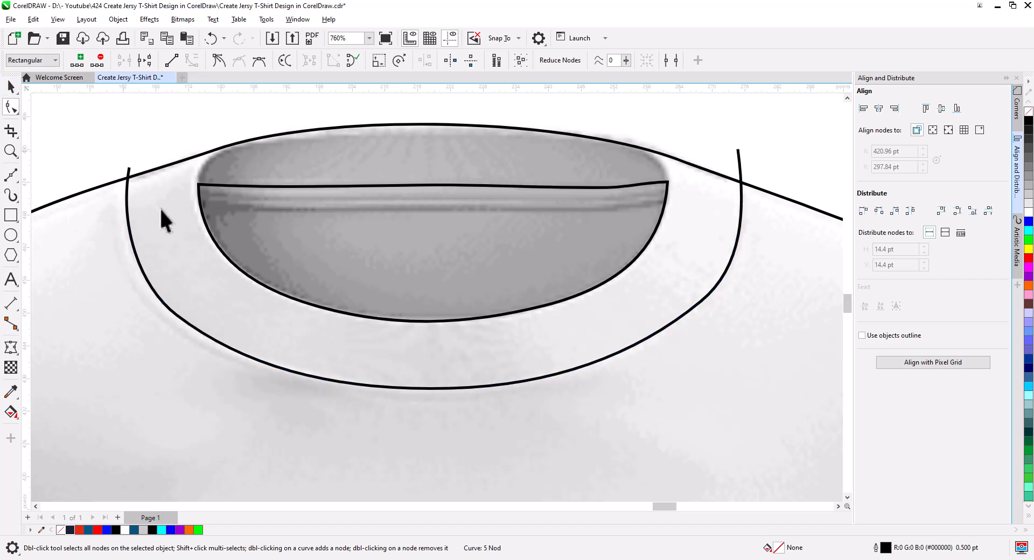
scroll(274, 263, "down", 4)
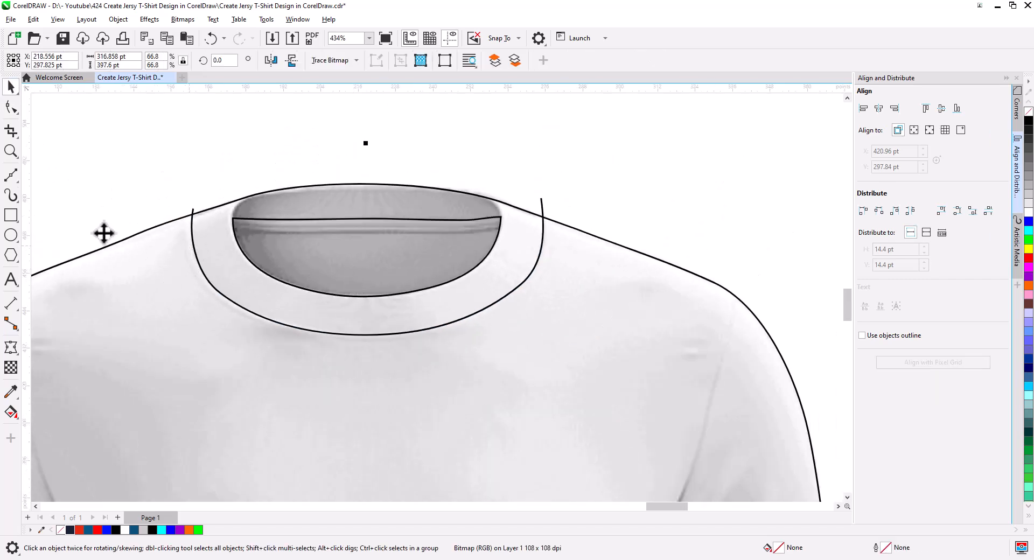
left_click(12, 414)
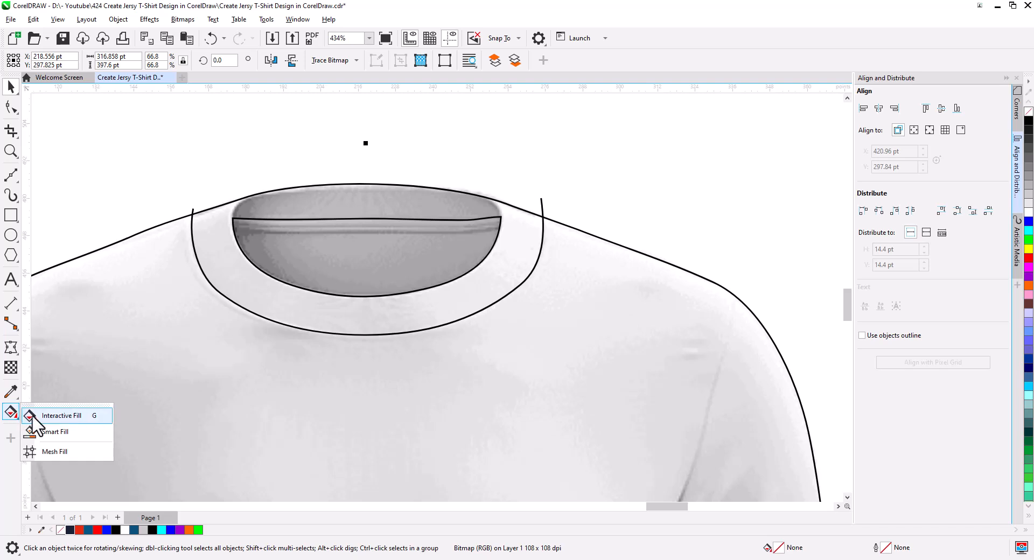
left_click(56, 432)
left_click(244, 268)
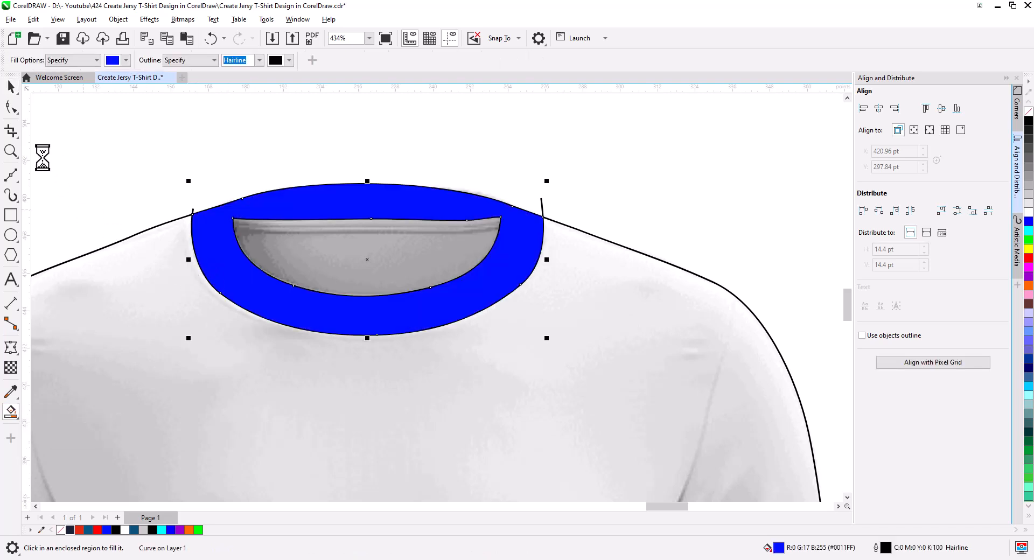
left_click(13, 86)
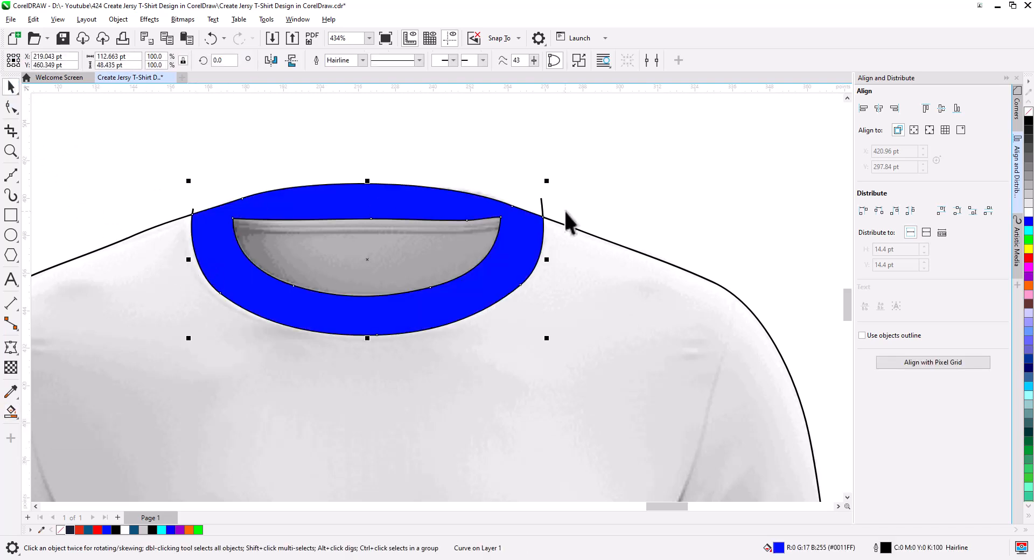
left_click(1028, 120)
Select the neck-opening shape inside the collar and fill it with medium grey
left_click(431, 257)
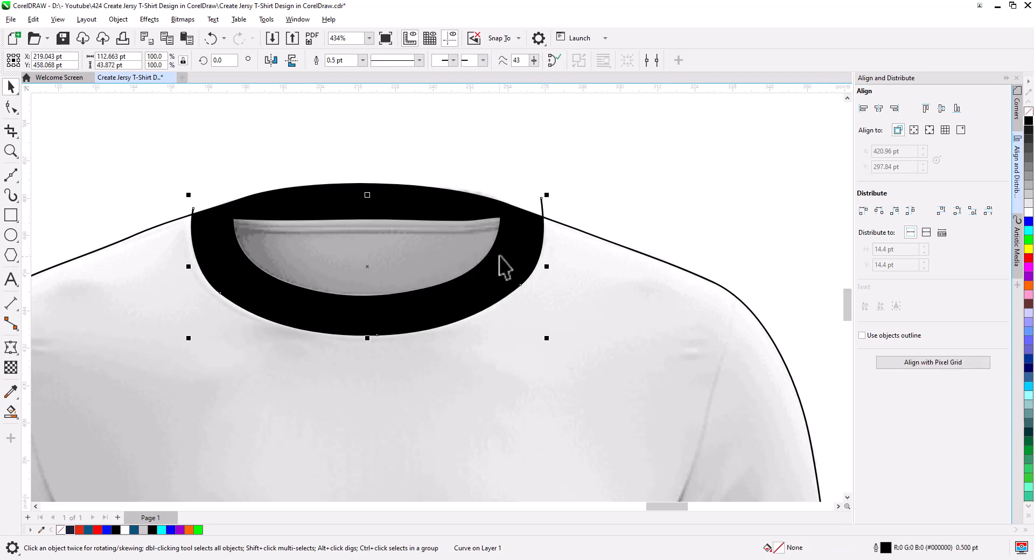
left_click(230, 135)
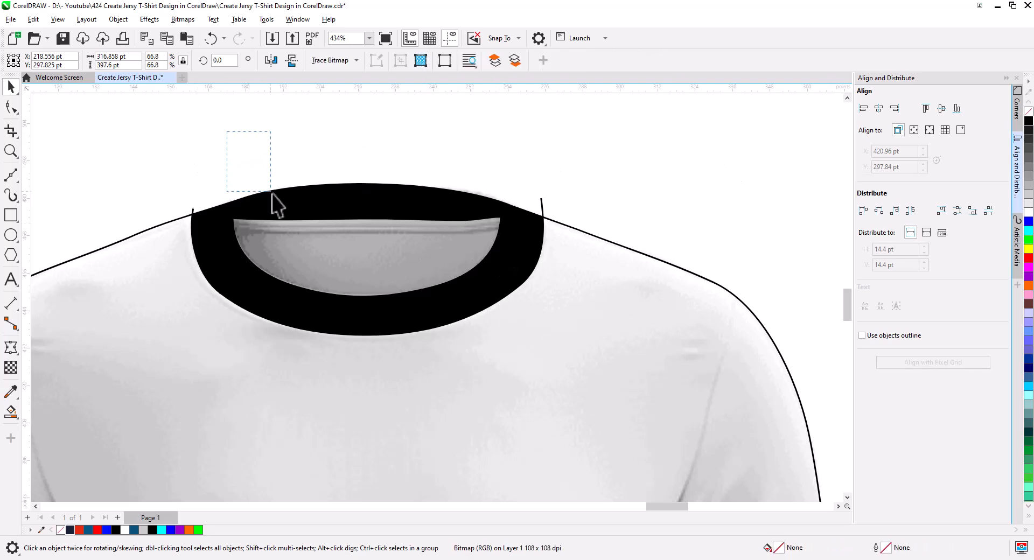
left_click_drag(479, 281, 526, 314)
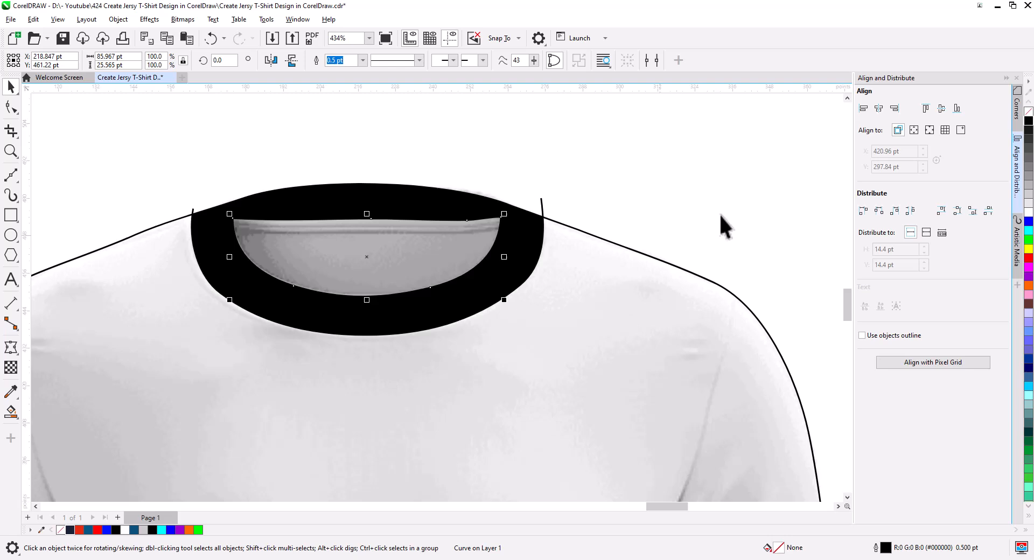
left_click(1028, 203)
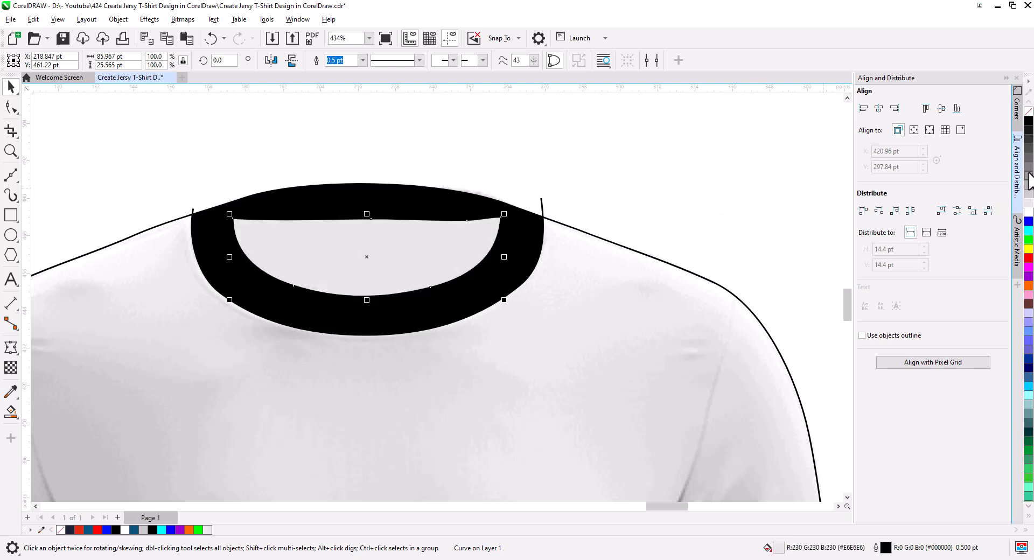
left_click(1028, 175)
Delete the open collar guide line whose ends protrude above the shoulders
left_click(542, 200)
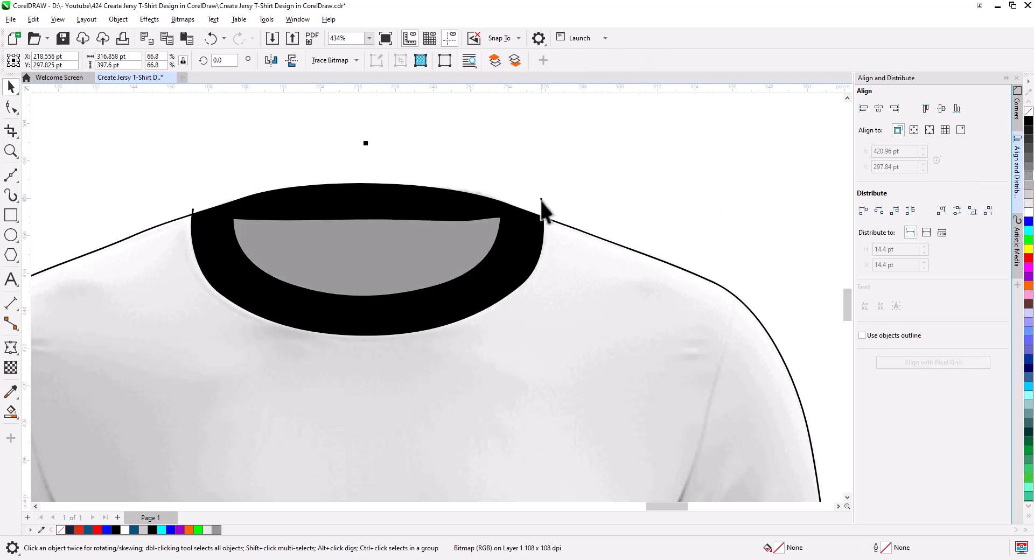
left_click(542, 204)
key("Escape")
Select the T-shirt's outer outline and fill it with red (#FF0000)
scroll(524, 215, "down", 4)
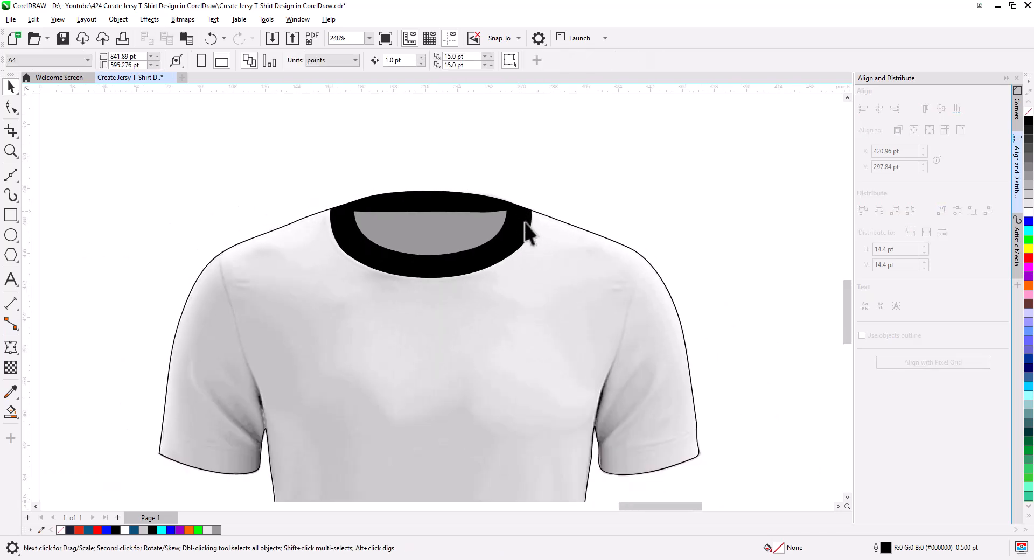
left_click(600, 216)
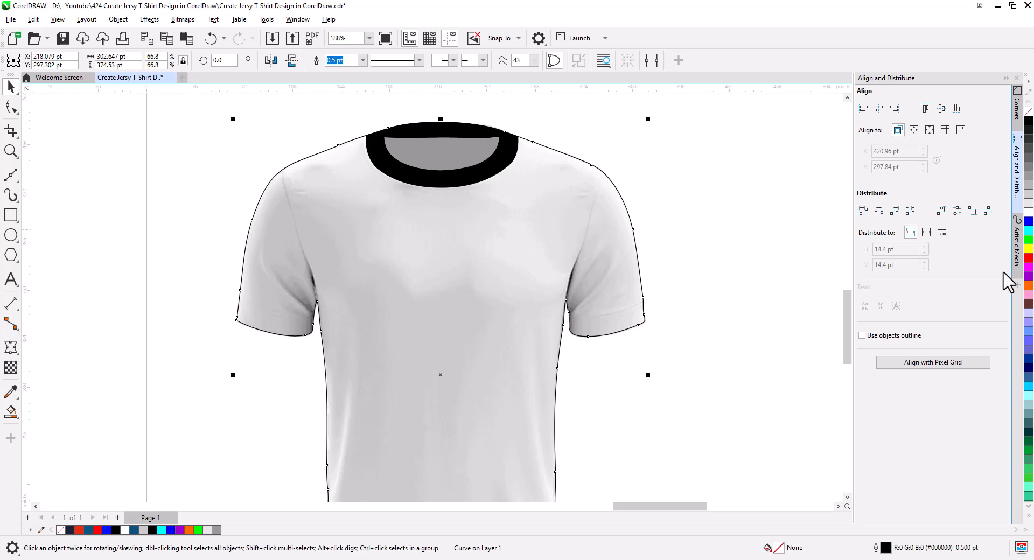
left_click(1028, 258)
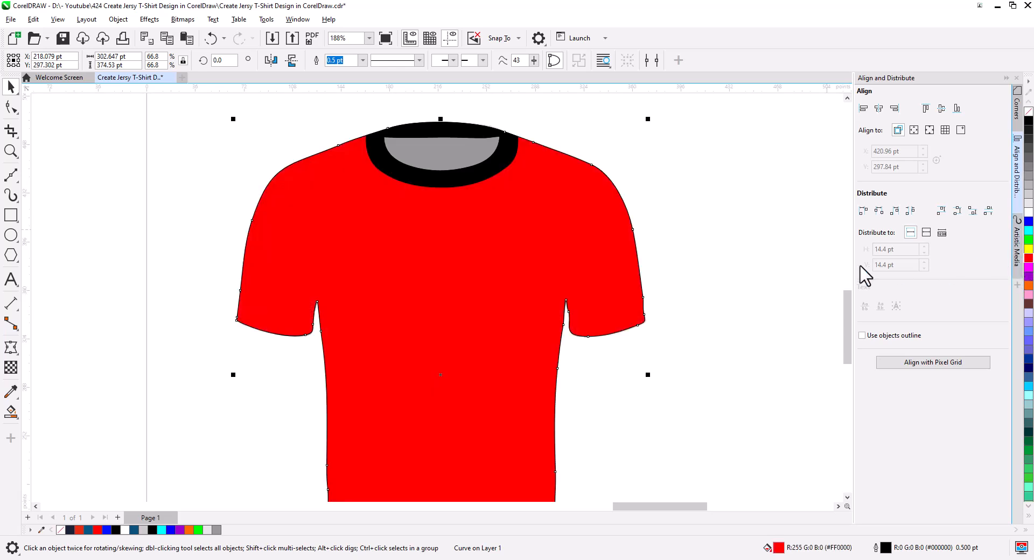
Move the T-shirt photo out from behind the red vector shirt, leaving one photo copy on each side of it
left_click(783, 229)
left_click(645, 169)
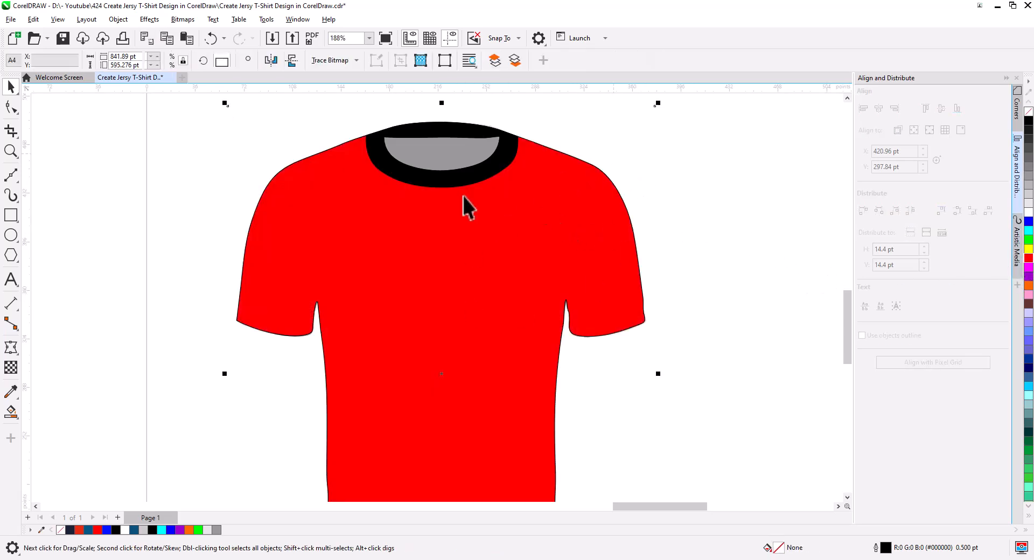
scroll(466, 195, "down", 3)
left_click_drag(477, 257, 457, 257)
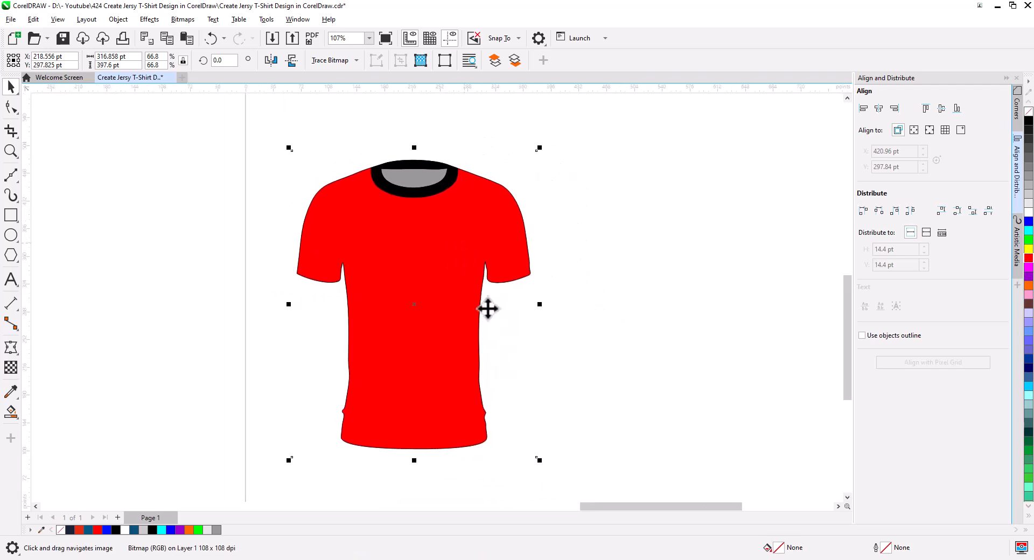
left_click_drag(488, 309, 155, 305)
left_click(190, 328)
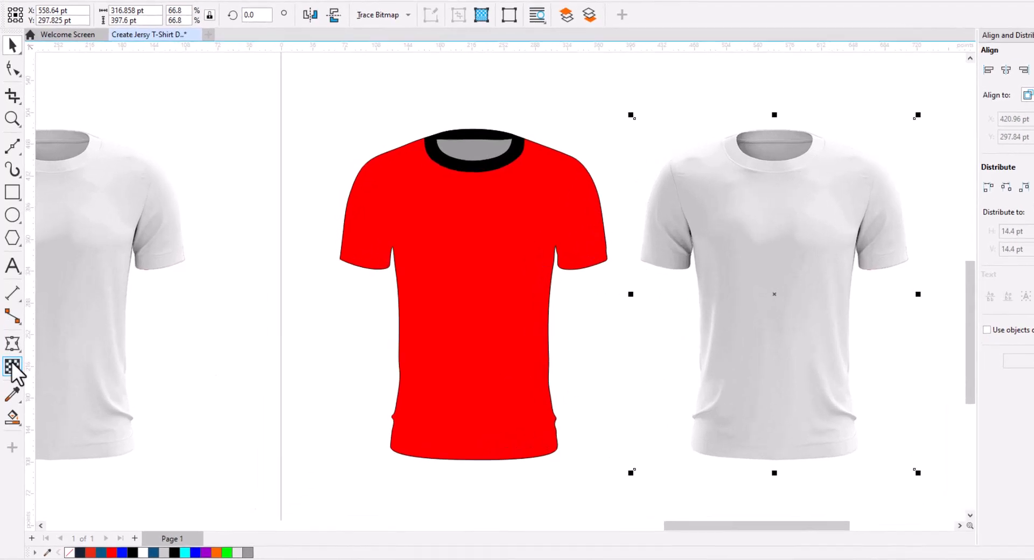
Set the transparency merge mode of the T-shirt photo right of the red shirt to Subtract
left_click(12, 367)
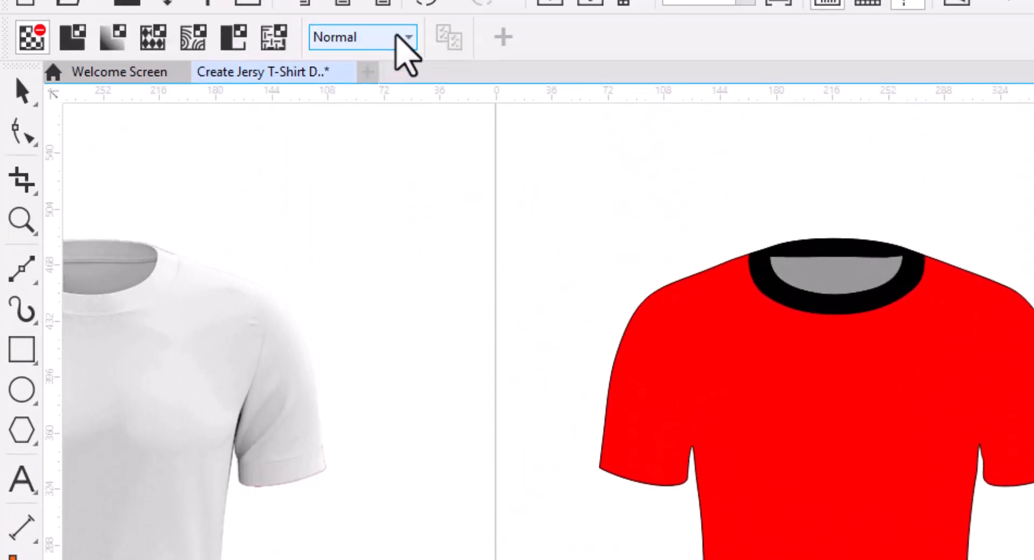
left_click(407, 122)
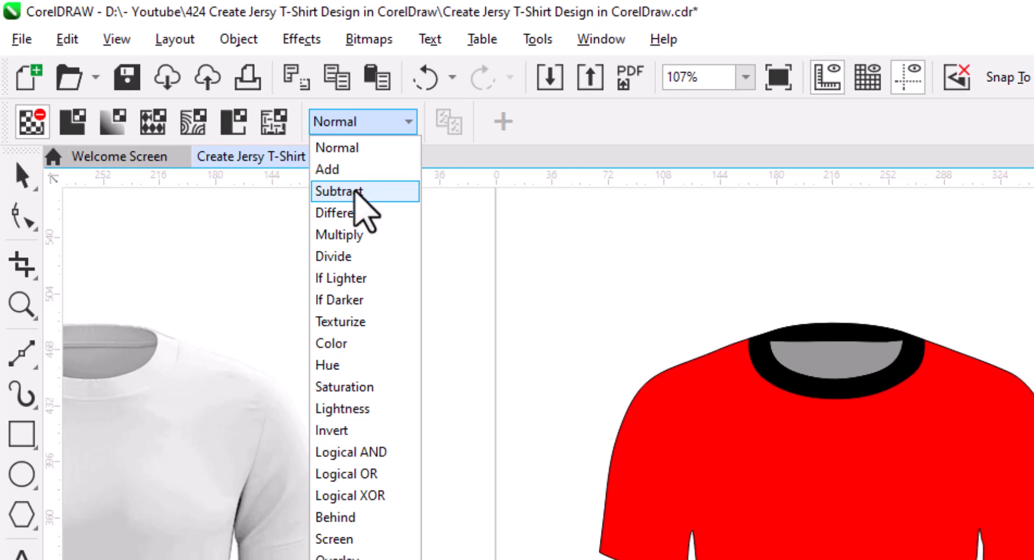
left_click(376, 192)
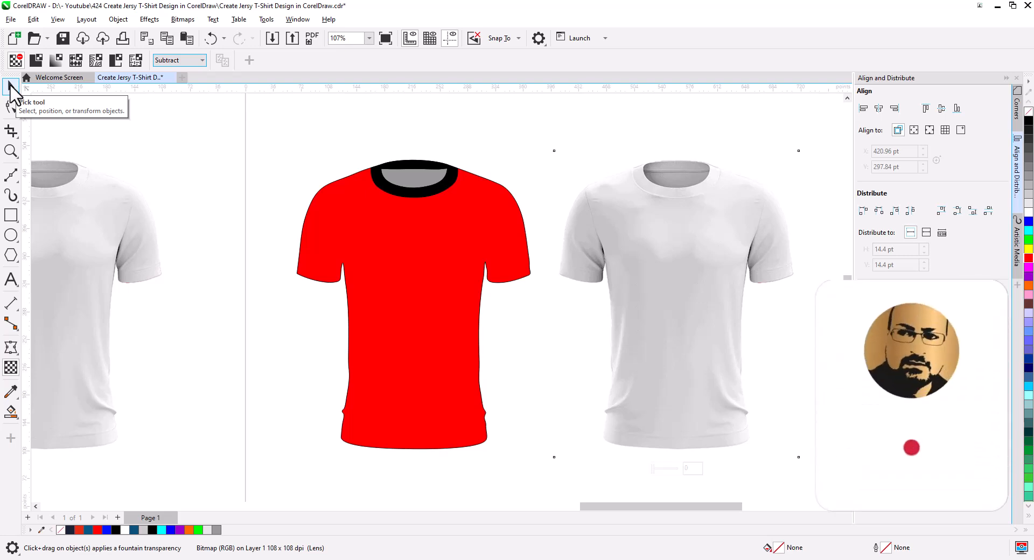
PowerClip the Subtract-mode T-shirt photo inside the red shirt outline
left_click(11, 88)
right_click(670, 338)
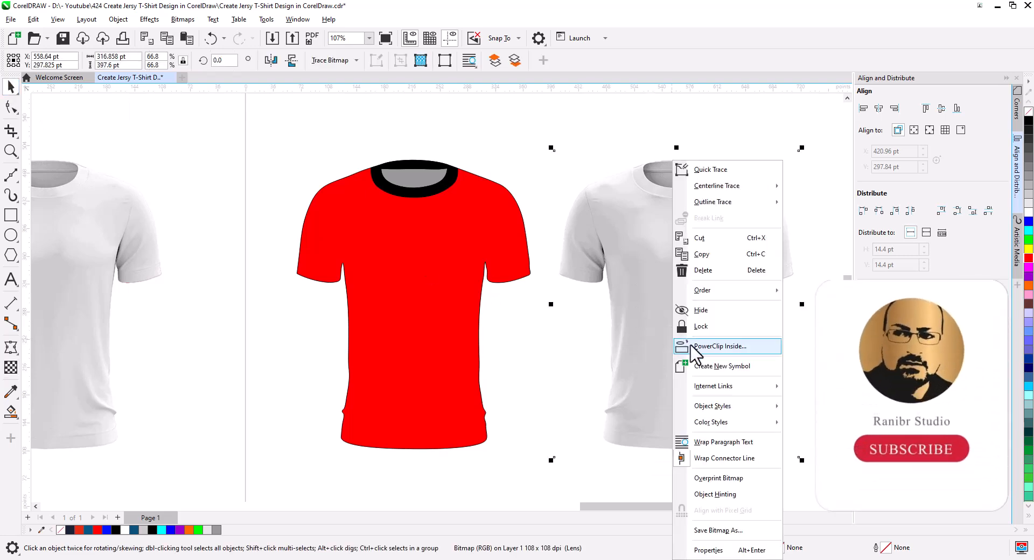
left_click(674, 343)
left_click(451, 354)
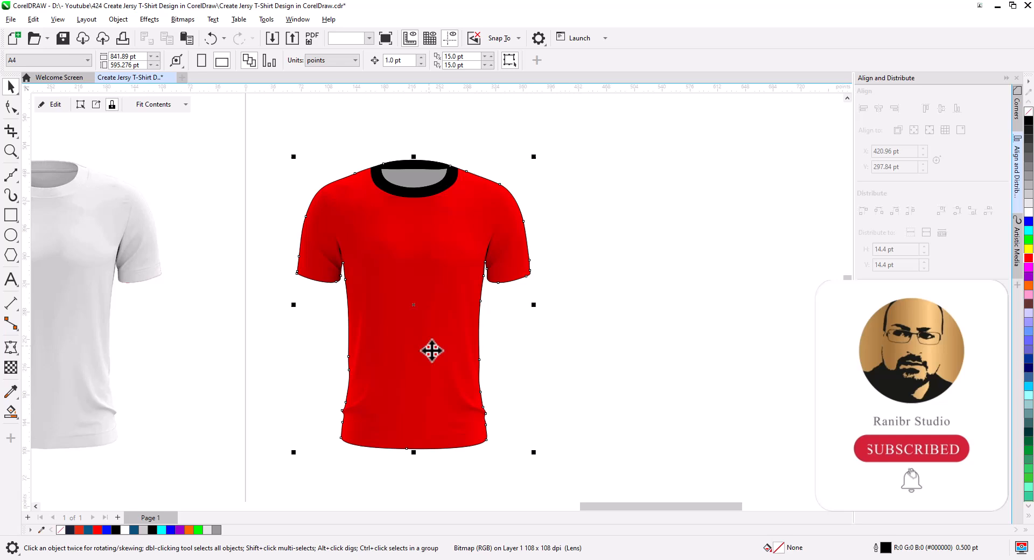
left_click(626, 369)
Open the red shirt's PowerClip contents for editing and duplicate the shading photo in place
scroll(447, 418, "up", 3)
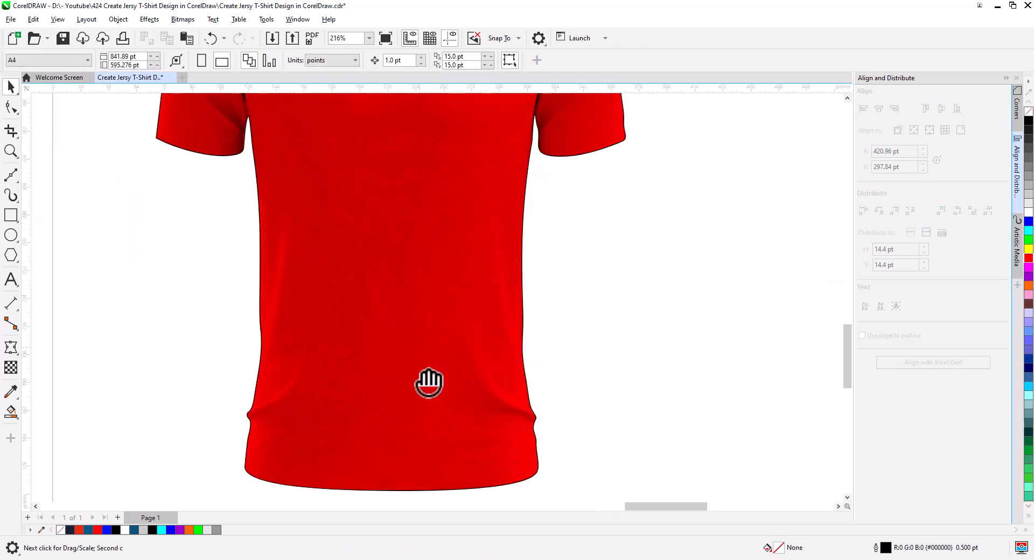
left_click_drag(429, 385, 444, 496)
left_click_drag(432, 296, 447, 414)
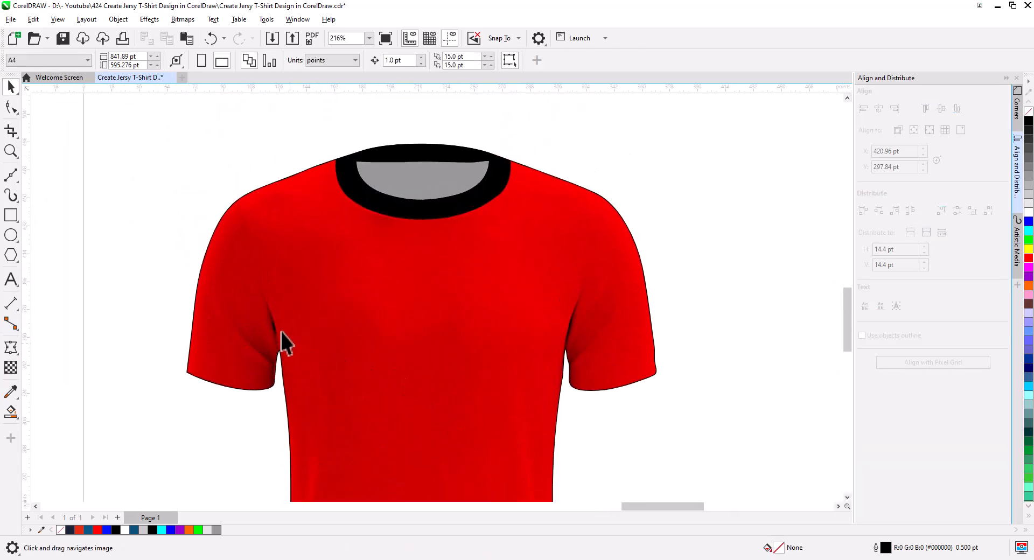
left_click(340, 302)
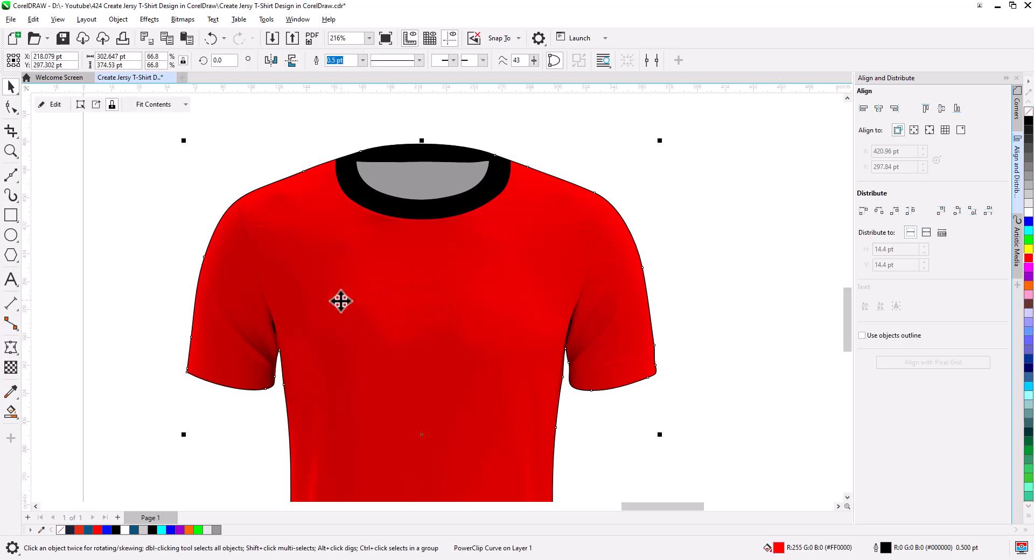
left_click(55, 105)
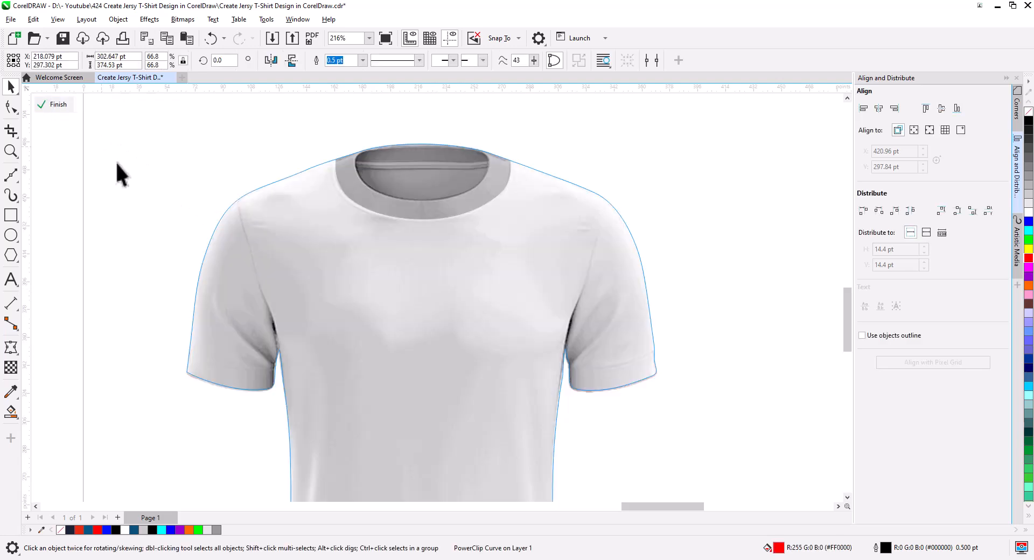
left_click(224, 261)
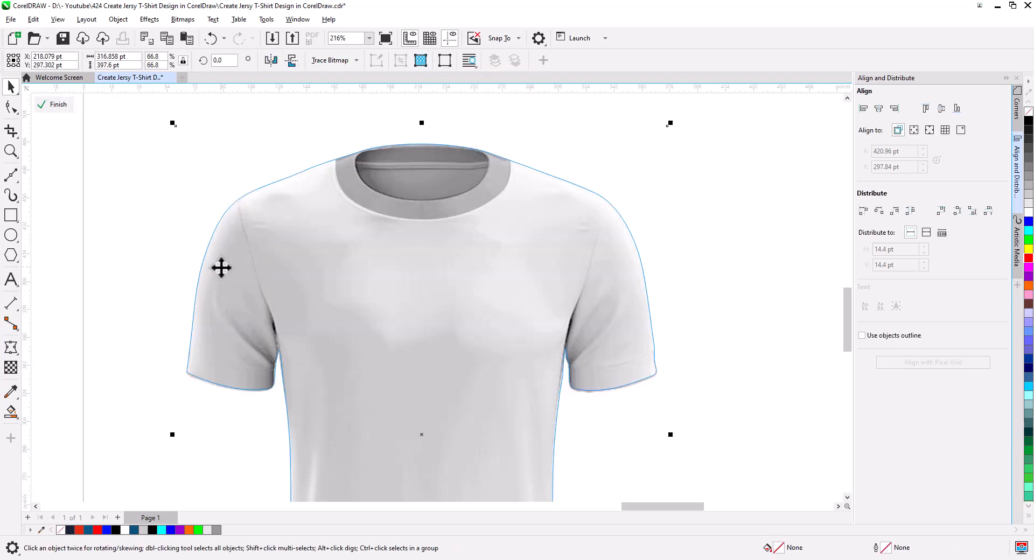
left_click(186, 38)
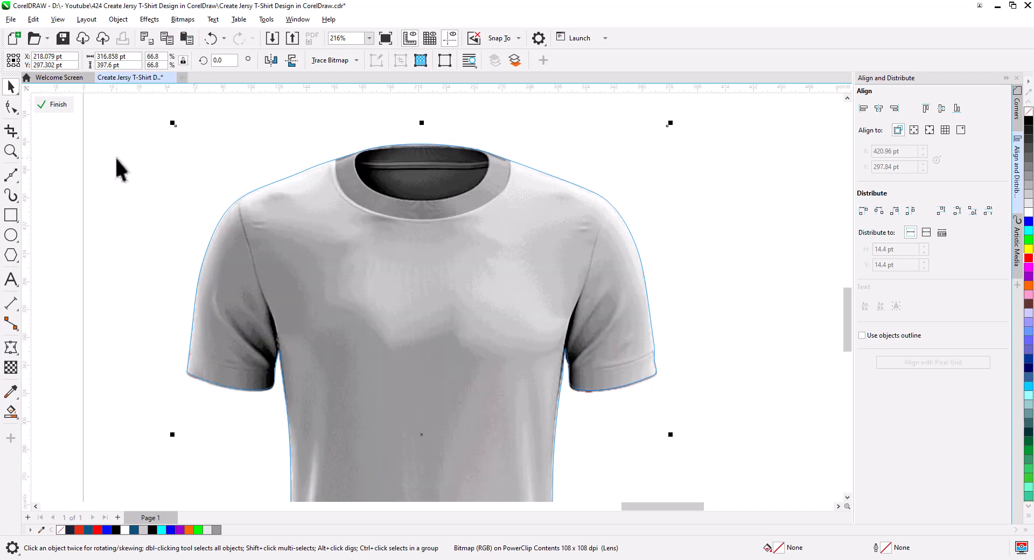
Set the duplicated shading photo's transparency merge mode to Multiply and finish editing the PowerClip
left_click(10, 368)
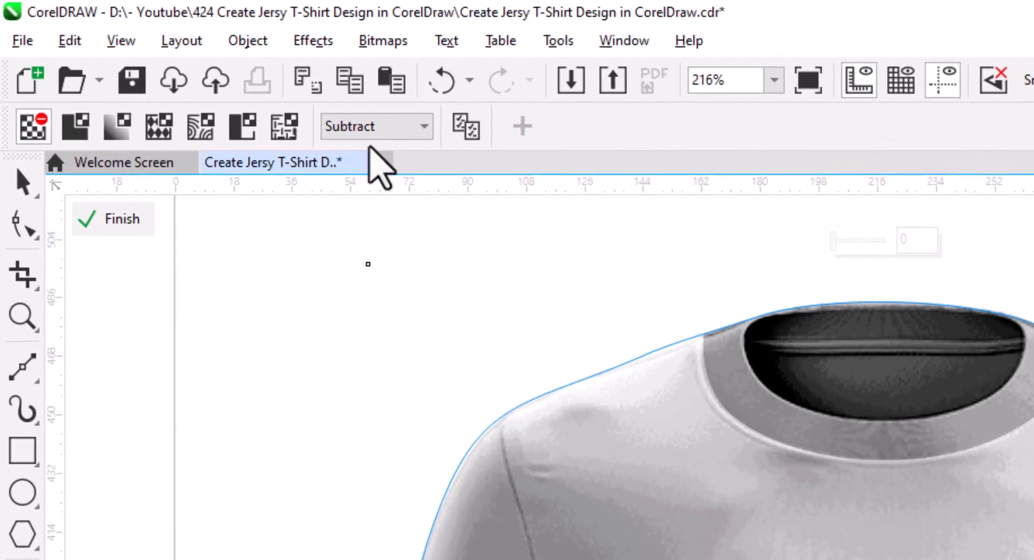
left_click(387, 127)
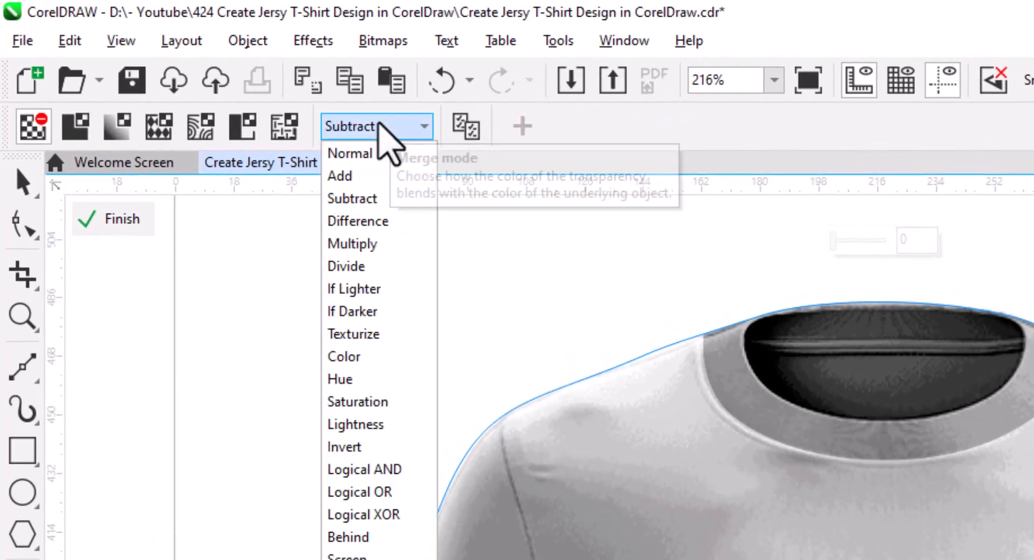
left_click(384, 251)
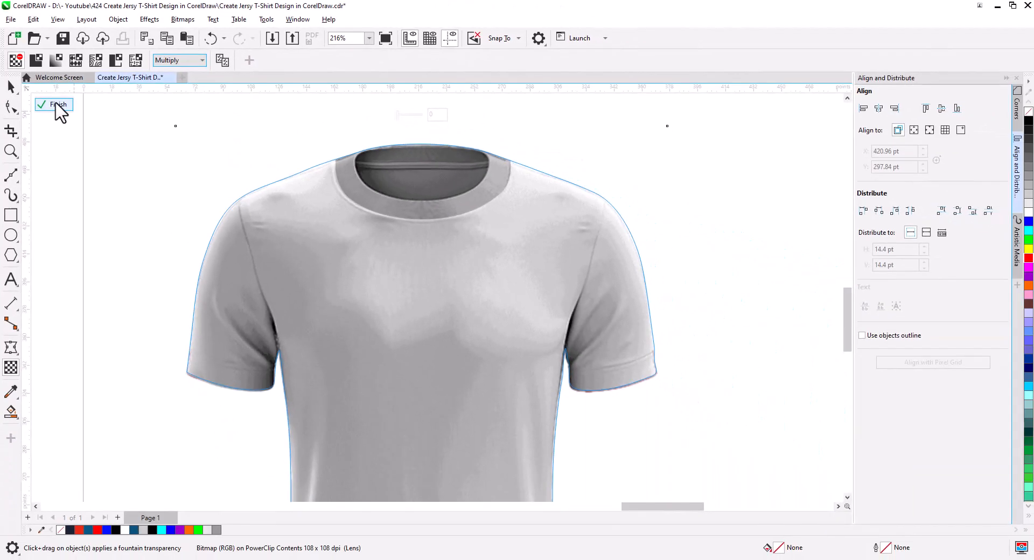
left_click(58, 105)
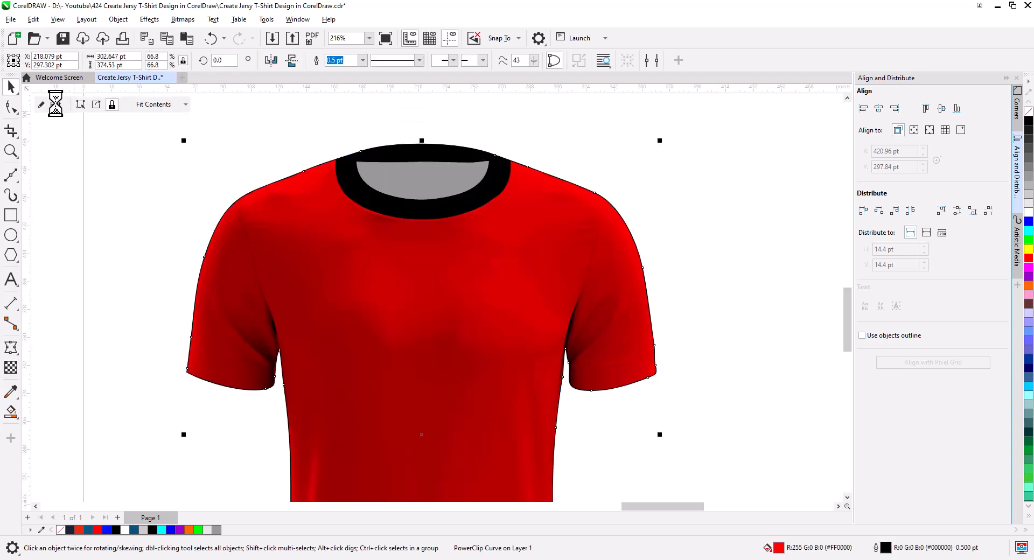
left_click(79, 173)
scroll(403, 273, "down", 3)
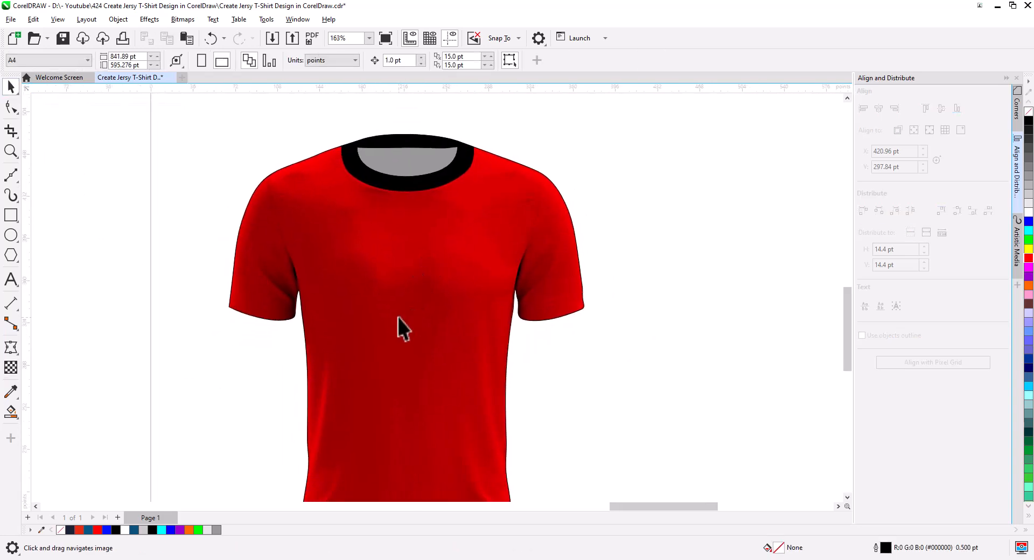
Select the black collar and grey neck opening together and PowerClip them inside the red shirt
left_click_drag(327, 120, 334, 161)
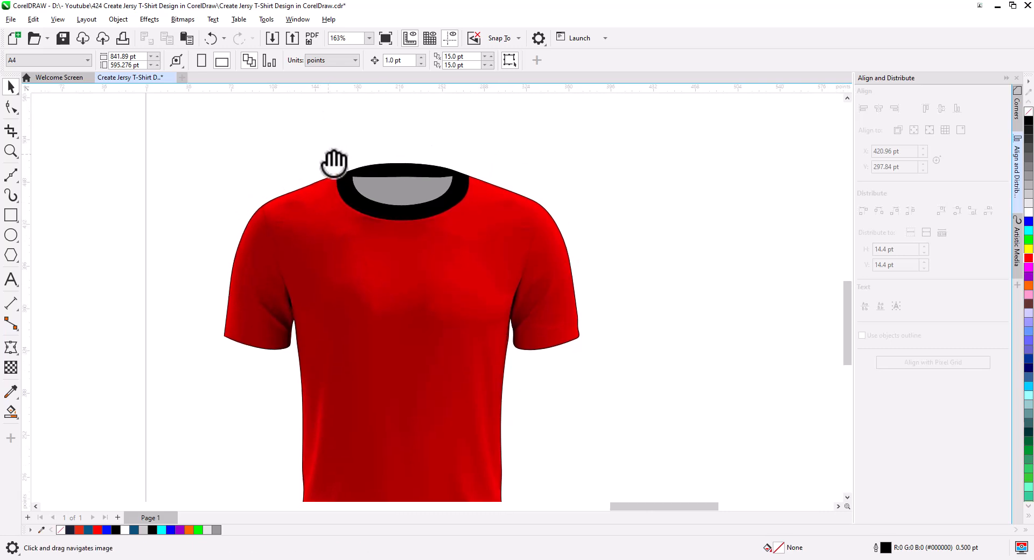
left_click_drag(466, 212, 466, 216)
right_click(458, 188)
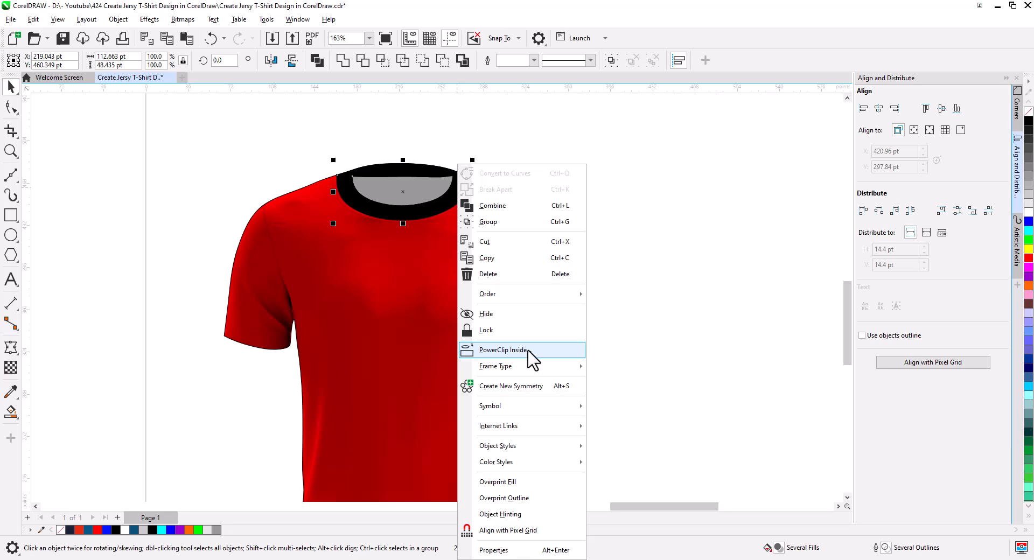
left_click(503, 350)
left_click(487, 266)
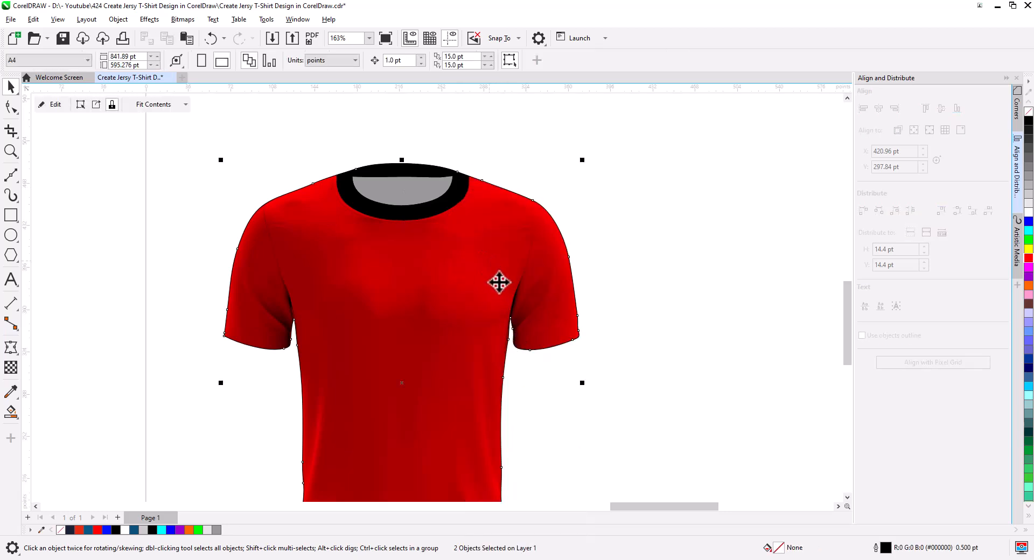
left_click(594, 249)
Edit the shirt's PowerClip contents, send the collar and neck opening to the back of the layer, and finish editing
left_click(462, 208)
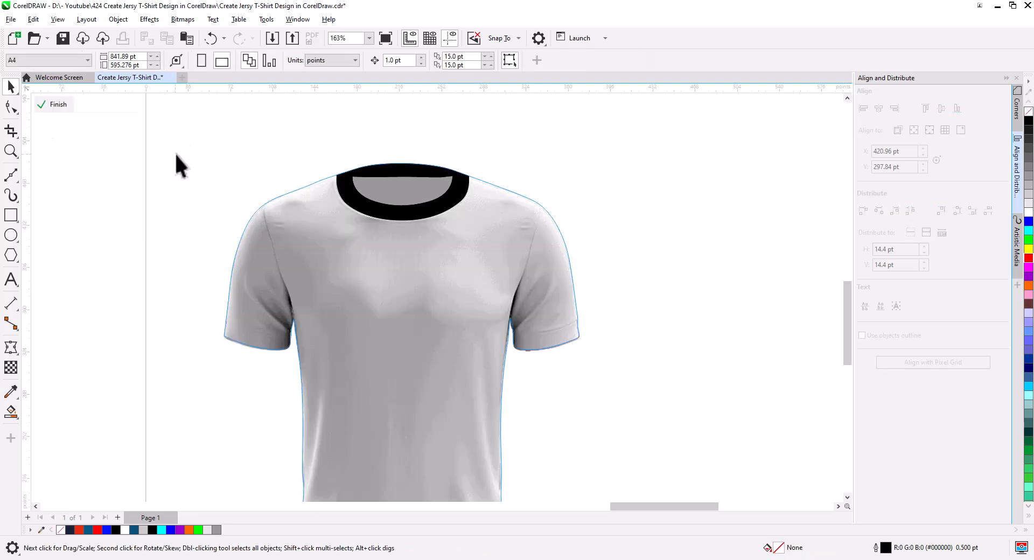
right_click(443, 207)
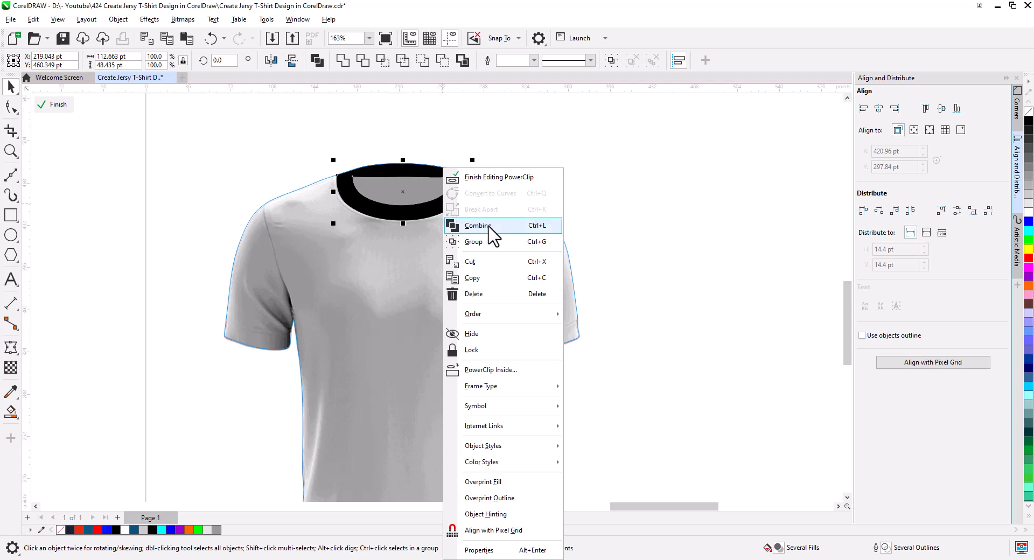
mouse_move(511, 316)
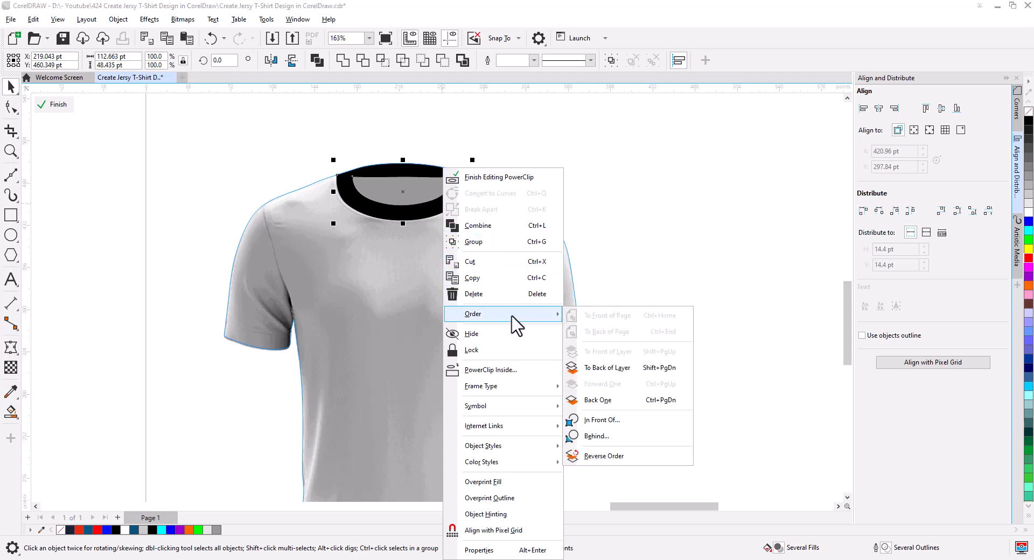
left_click(616, 368)
left_click(438, 257)
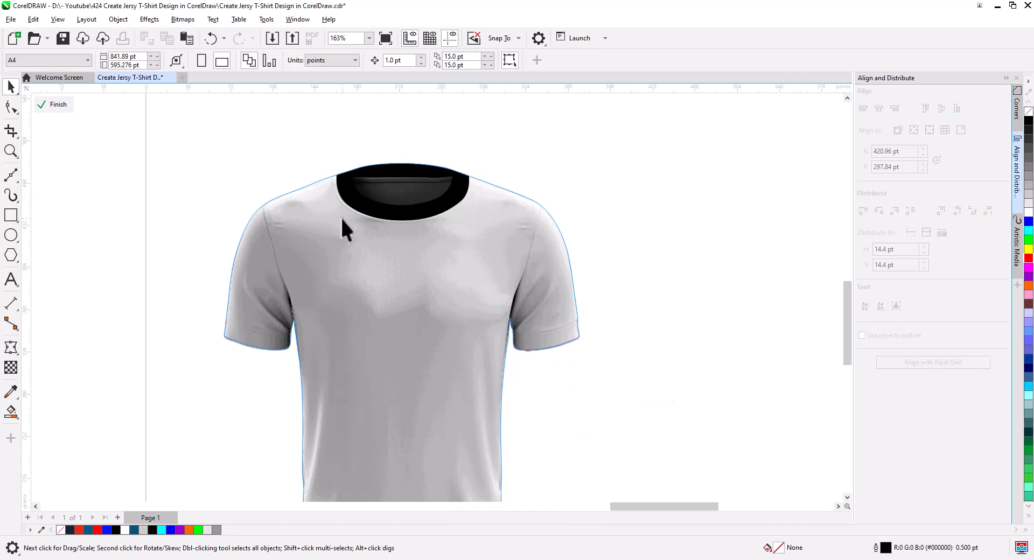
left_click(43, 104)
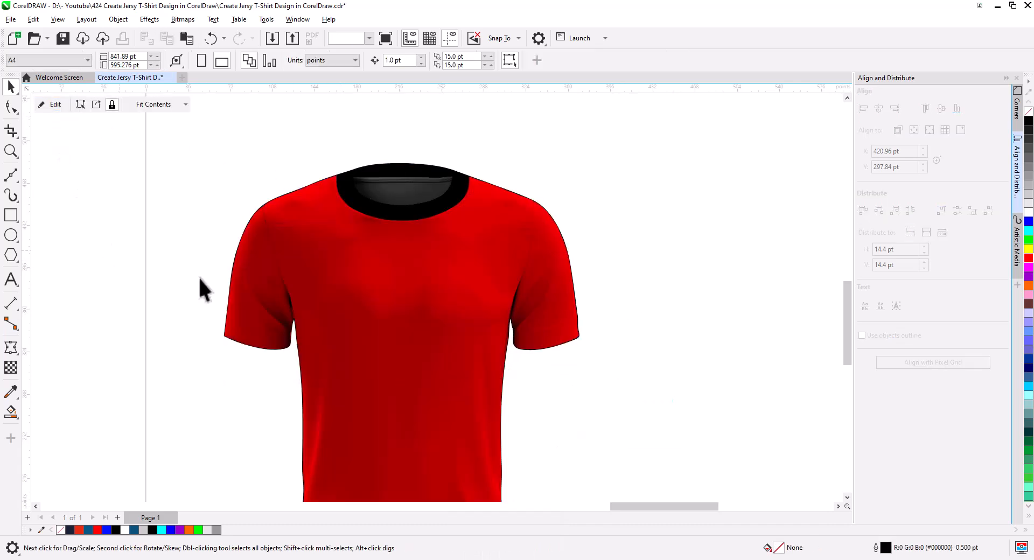
Adjust the shirt outline at the left sleeve's inner edge by moving the node above the cuff corner slightly inward with the Shape tool
scroll(205, 316, "up", 8)
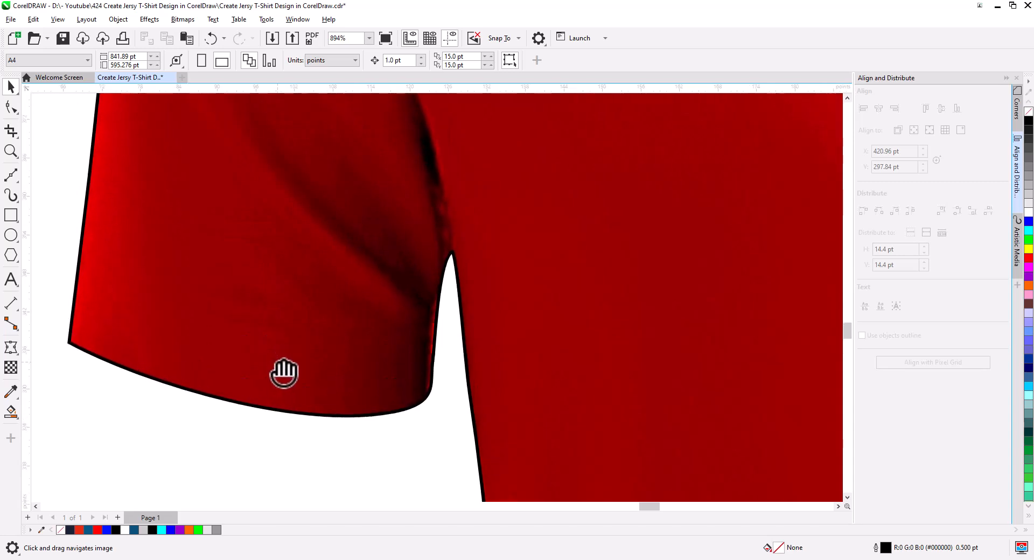
left_click_drag(283, 373, 269, 404)
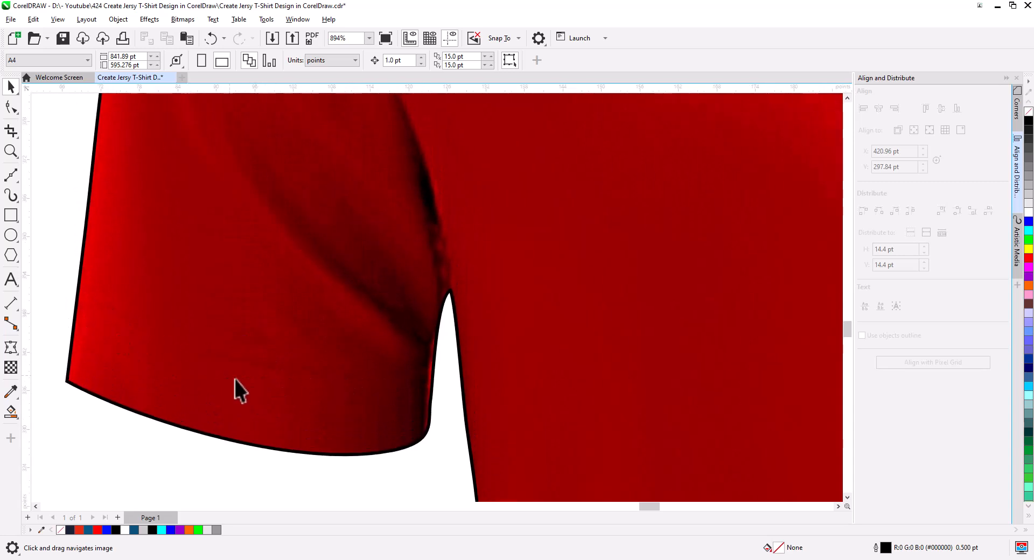
left_click(430, 408)
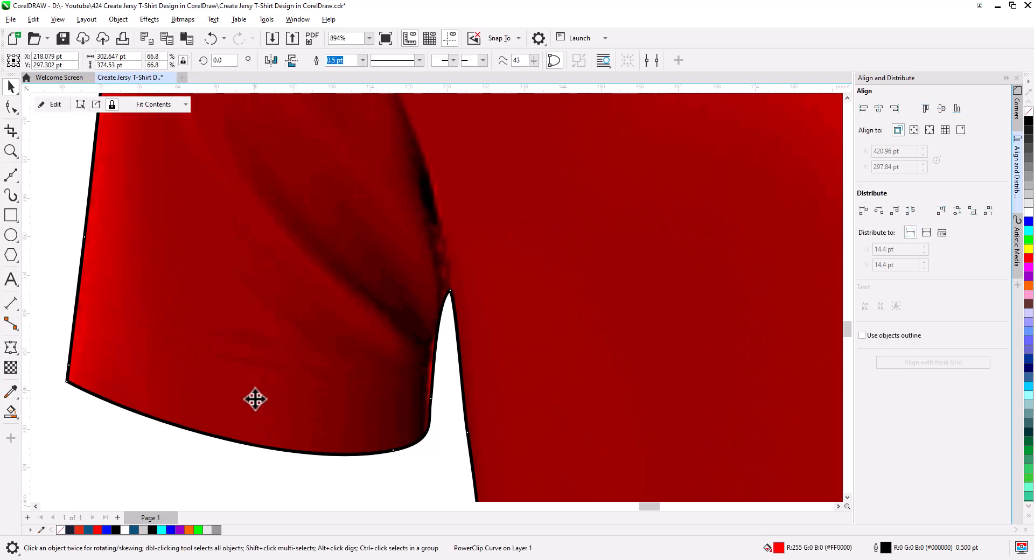
left_click(11, 106)
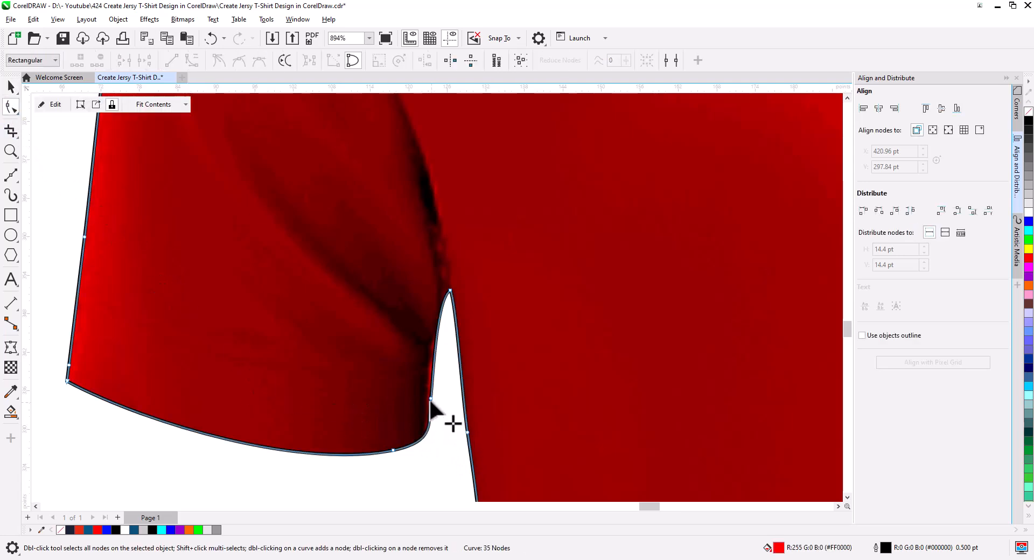
left_click_drag(431, 398, 425, 397)
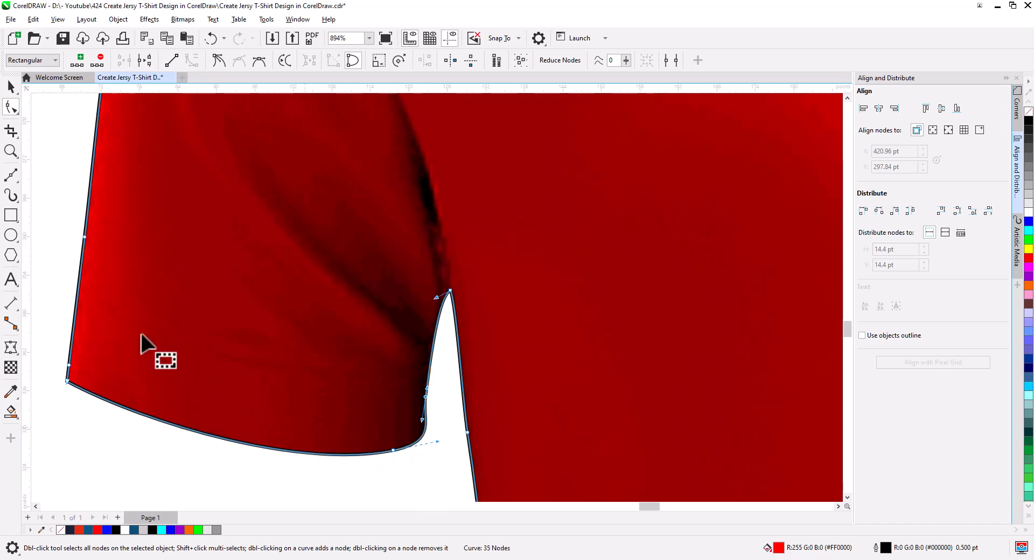
Draw a straight slanted line across the left sleeve above its hem, about 57 pt wide and 12 pt high, crossing both sleeve edges
left_click(10, 175)
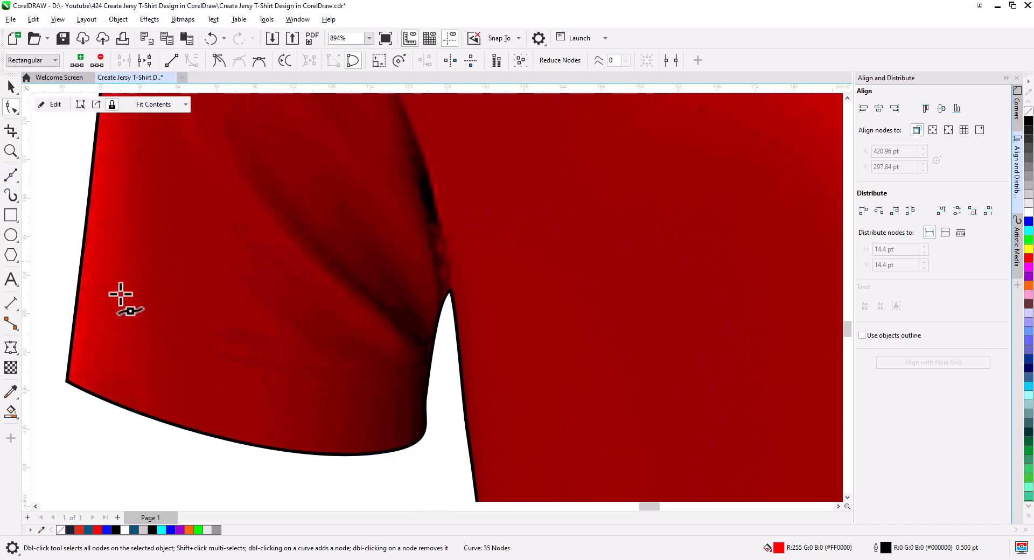
left_click(74, 279)
left_click(436, 357)
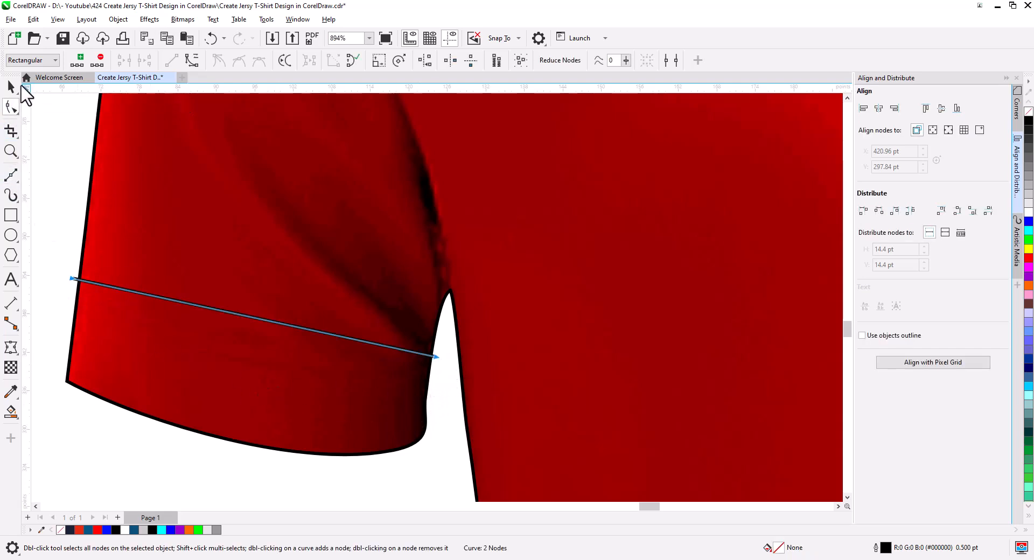
left_click(11, 85)
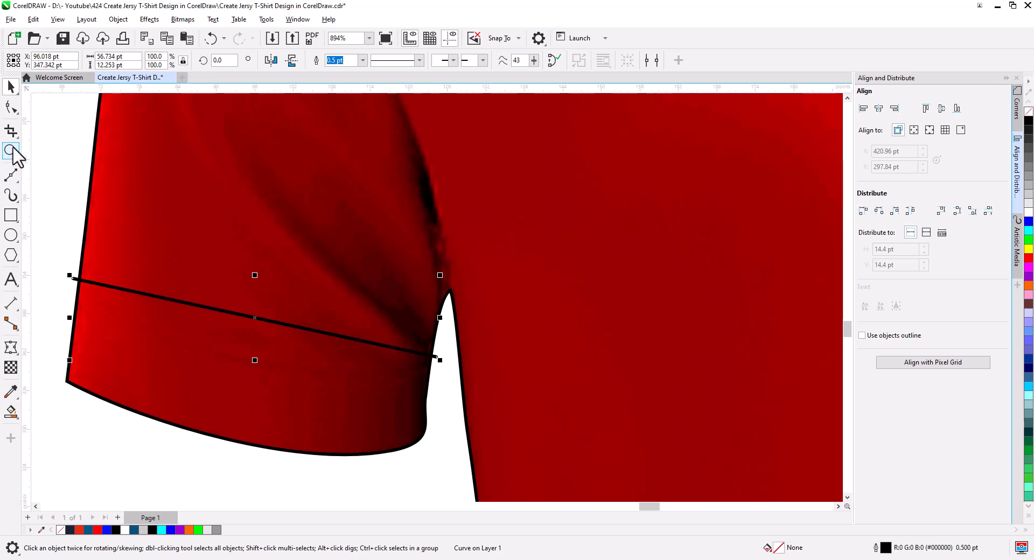
Convert the slanted line across the left sleeve to a curve and bend it downward to follow the sleeve hem
left_click(12, 106)
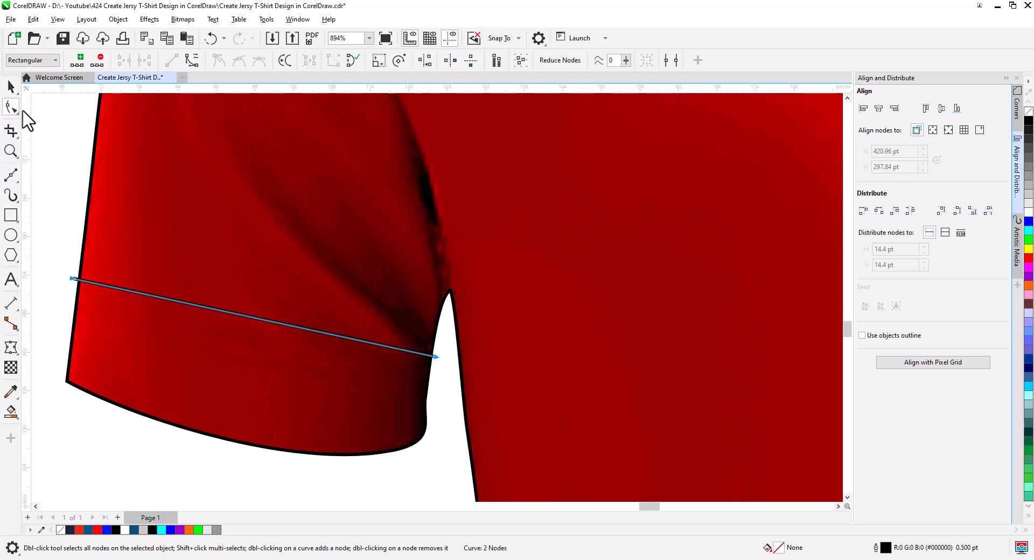
left_click(190, 64)
left_click_drag(185, 304, 219, 353)
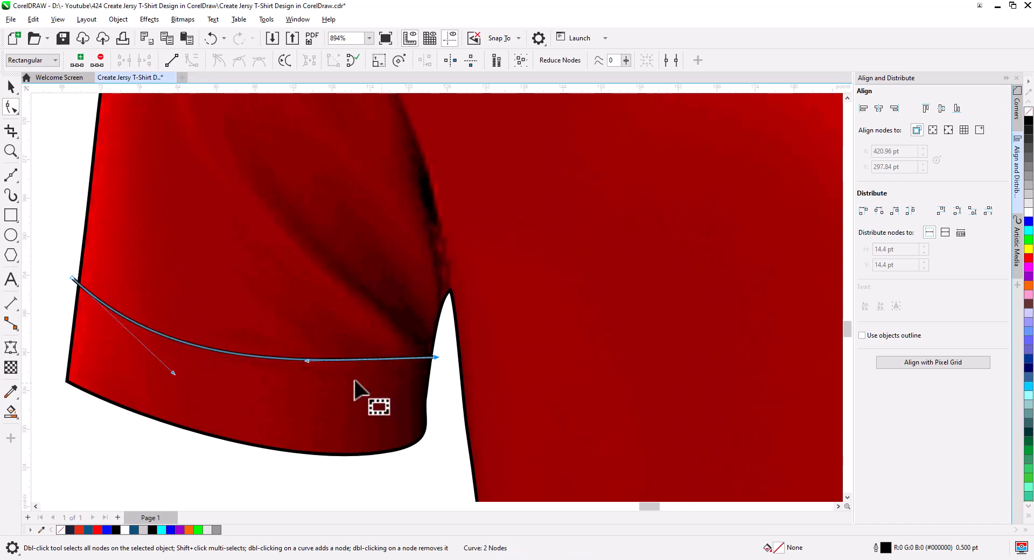
left_click_drag(307, 360, 365, 394)
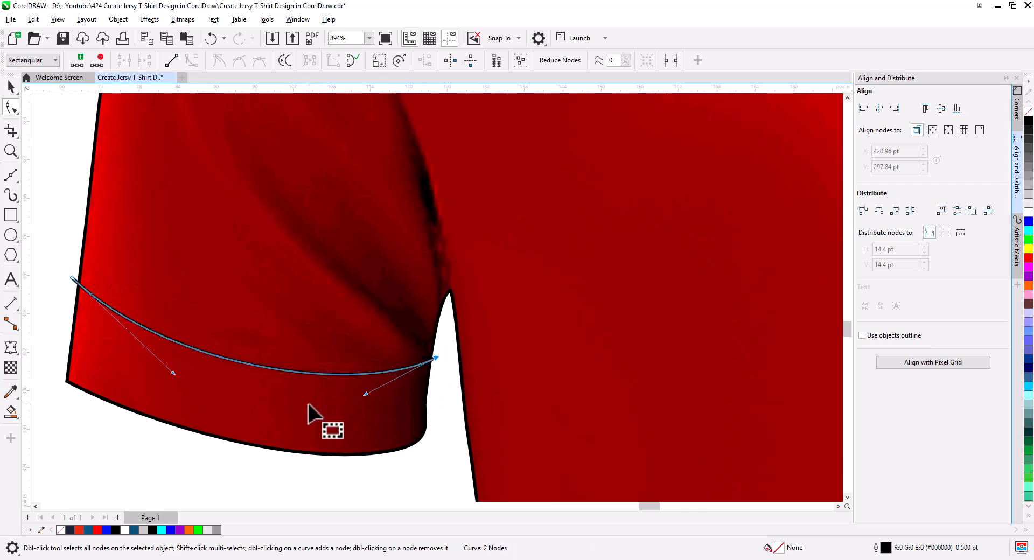
Draw a four-node line along the left sleeve seam, from the armpit up to just beyond the shoulder outline
scroll(290, 374, "down", 1)
left_click_drag(347, 295, 369, 434)
scroll(396, 463, "down", 1)
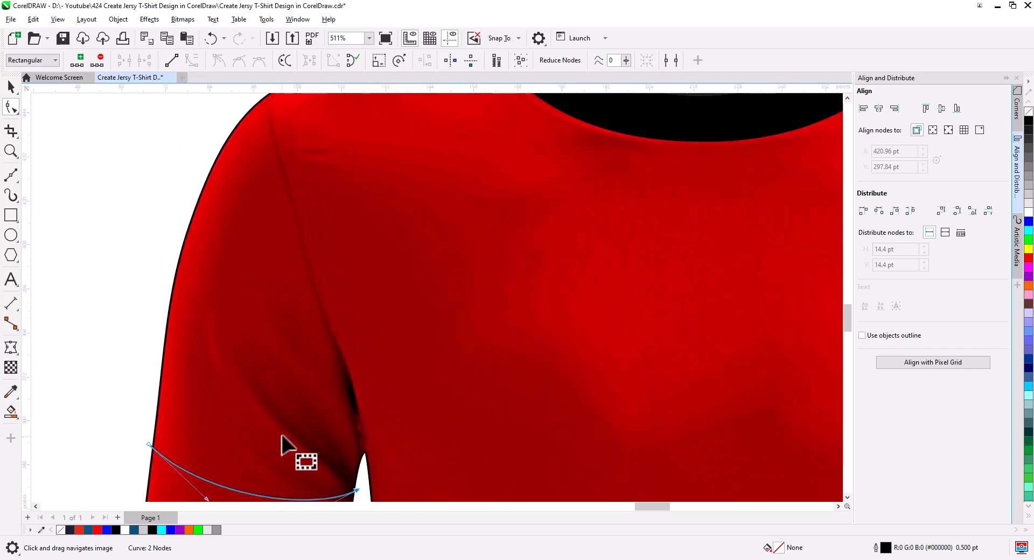
left_click(11, 176)
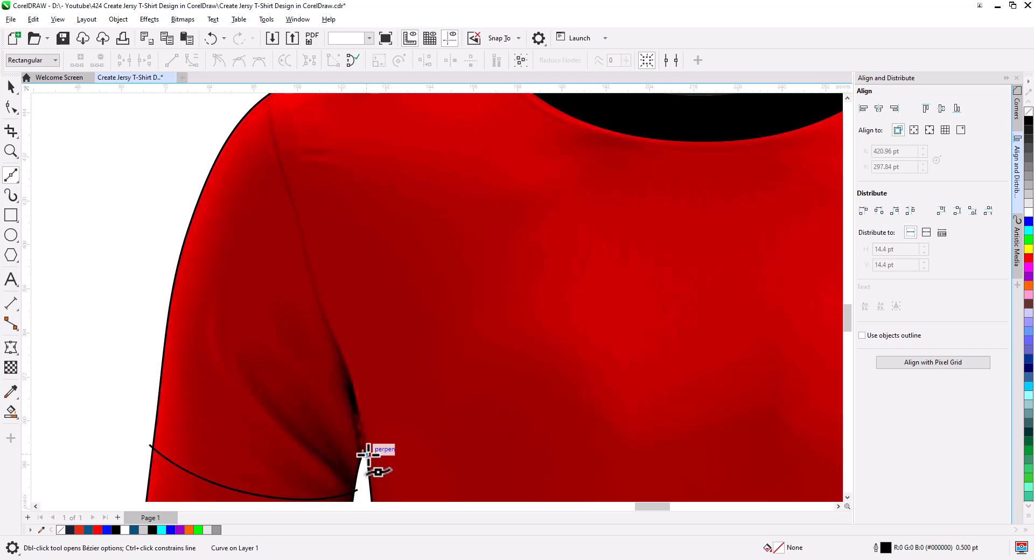
left_click_drag(316, 313, 329, 394)
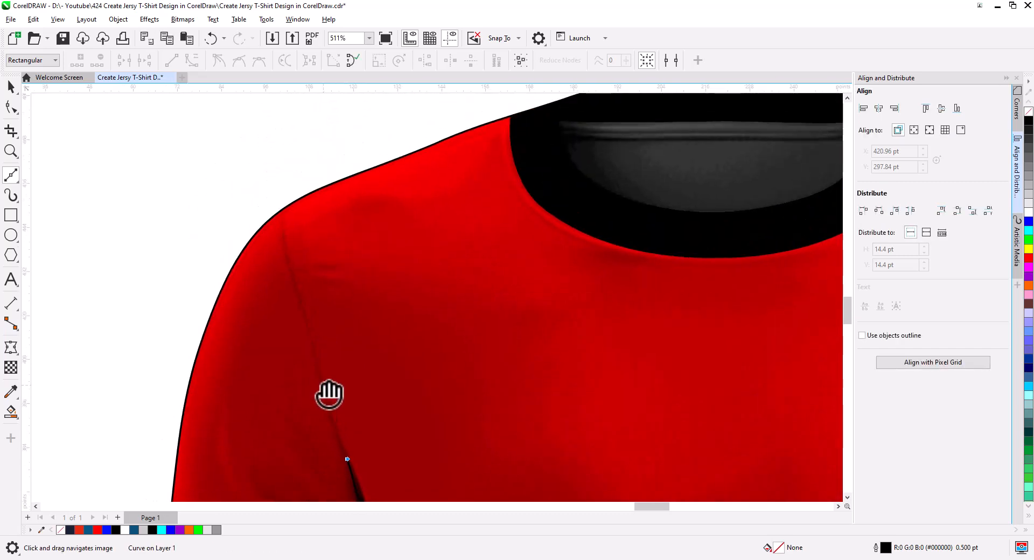
left_click(300, 303)
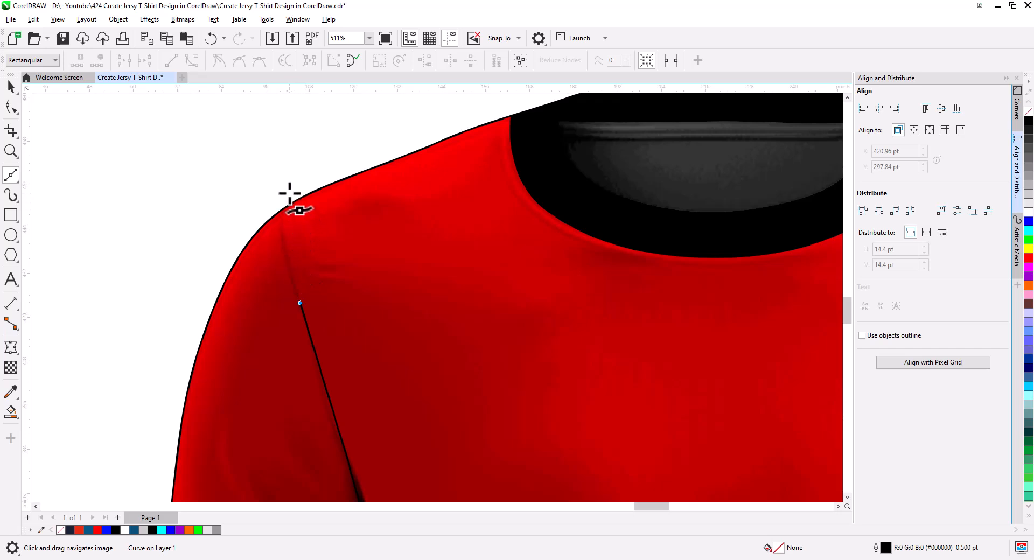
left_click(290, 193)
Convert the left seam line's segments to curves and bend its upper and middle segments to follow the photo's seam
left_click(12, 106)
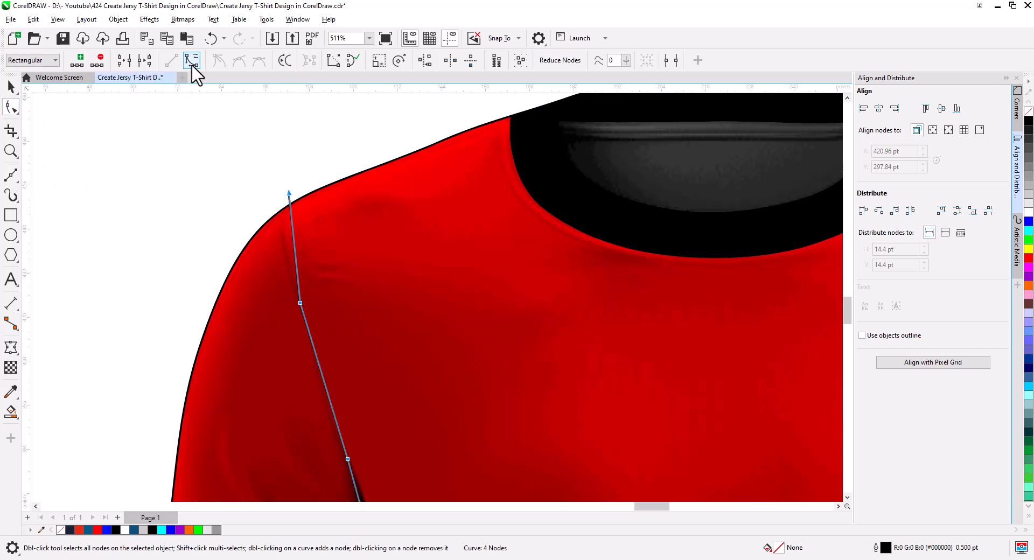
left_click(192, 64)
left_click_drag(293, 253, 282, 243)
left_click_drag(327, 377, 310, 257)
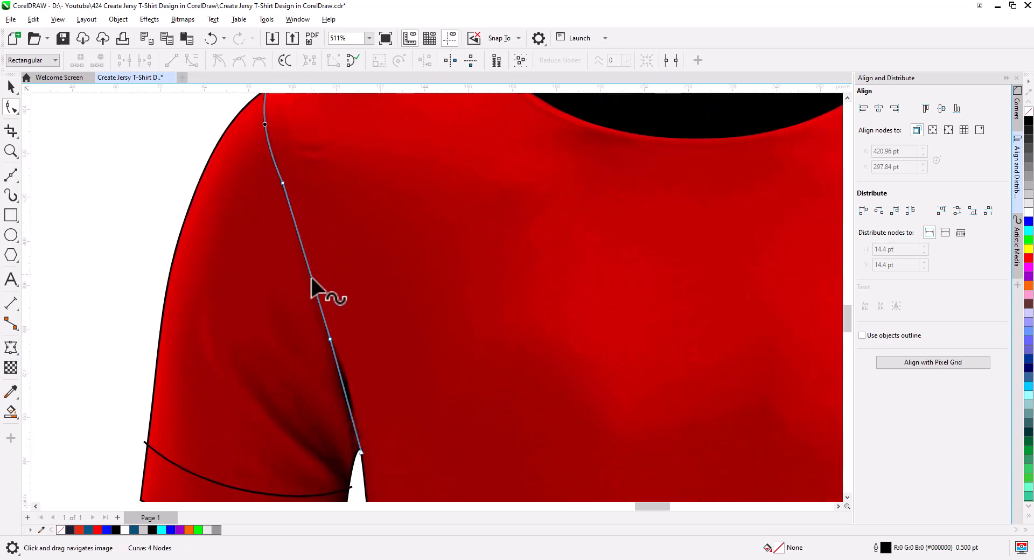
scroll(311, 279, "up", 2)
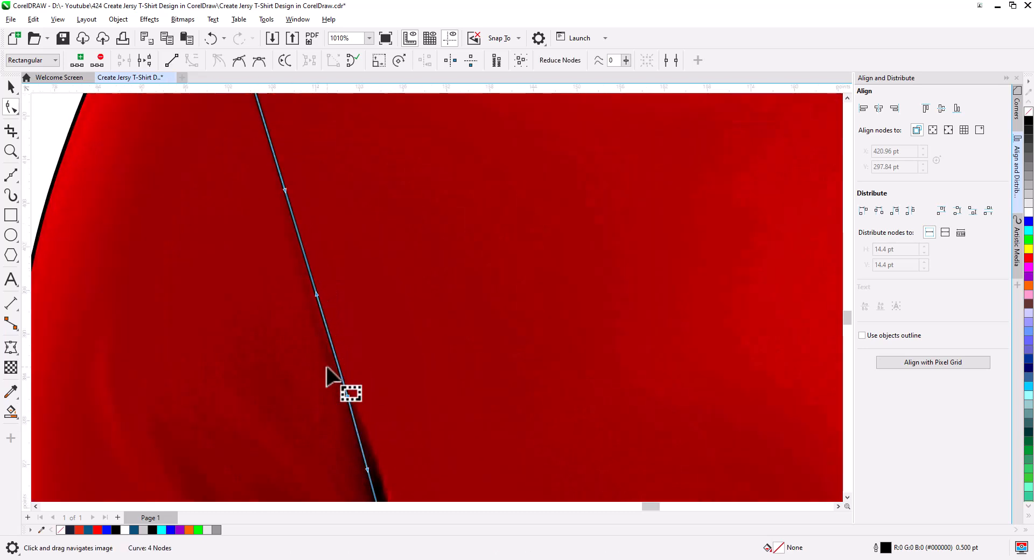
left_click_drag(316, 295, 303, 313)
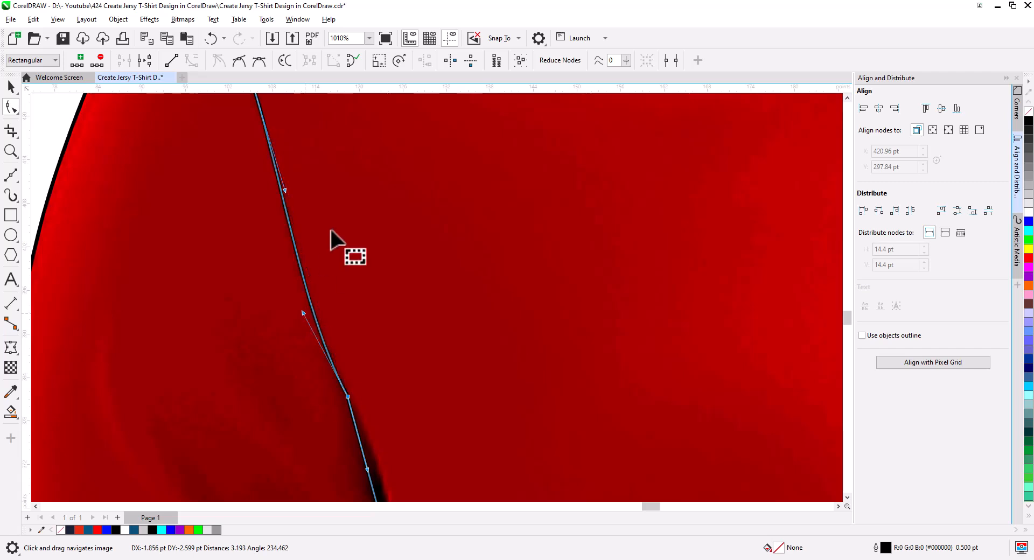
left_click_drag(330, 230, 341, 311)
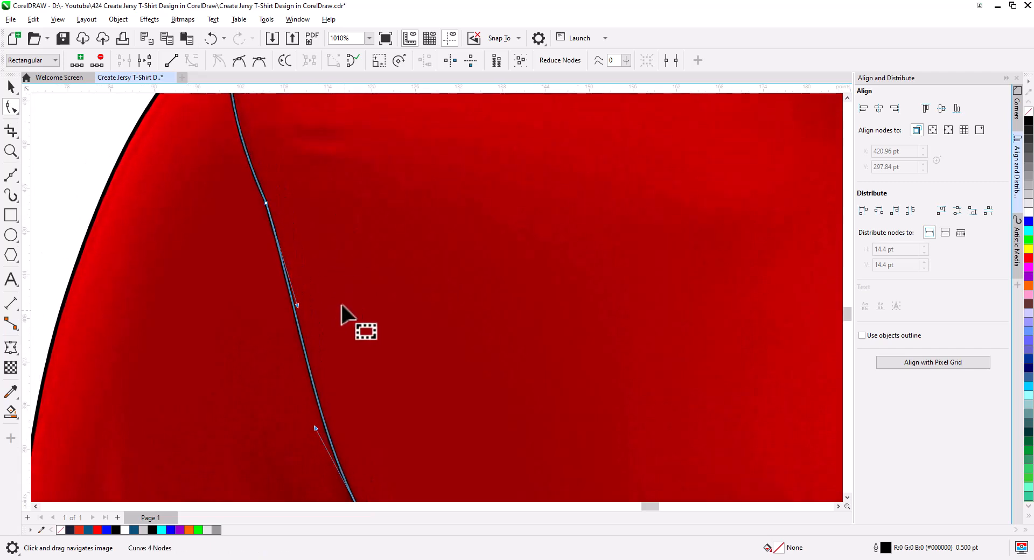
Smooth the left seam line's node and adjust its lower segment to follow the dark fold down to the armpit
left_click(242, 59)
left_click_drag(334, 373, 284, 203)
left_click_drag(365, 398, 307, 217)
mouse_move(292, 266)
left_mouse_down()
mouse_move(307, 309)
mouse_move(300, 271)
left_mouse_up()
left_click_drag(297, 238, 300, 238)
left_click_drag(265, 164, 346, 323)
scroll(347, 318, "down", 2)
left_click_drag(361, 265, 321, 366)
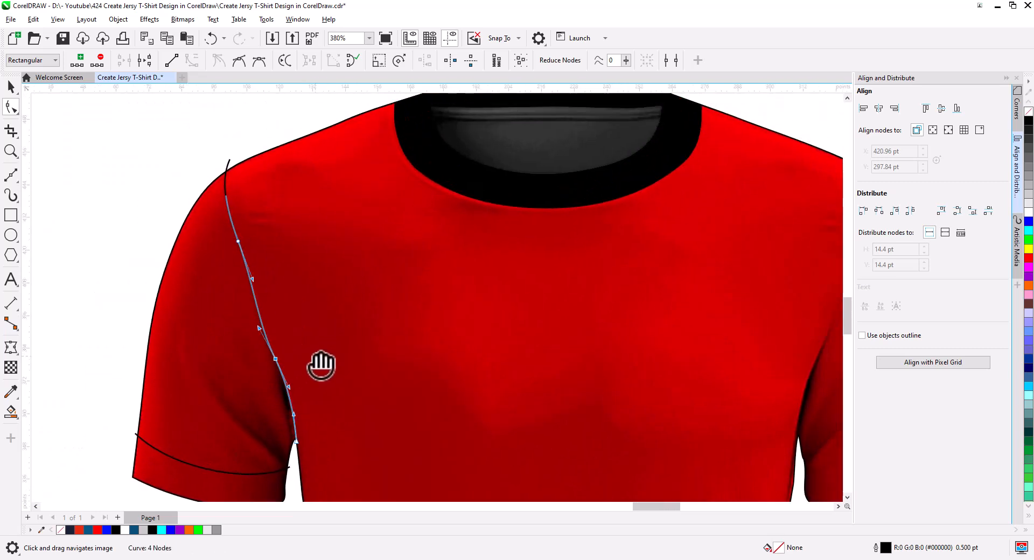
Draw a four-node line along the right sleeve seam, from the armpit up to just beyond the shoulder outline
left_click_drag(502, 361, 268, 299)
scroll(475, 318, "up", 1)
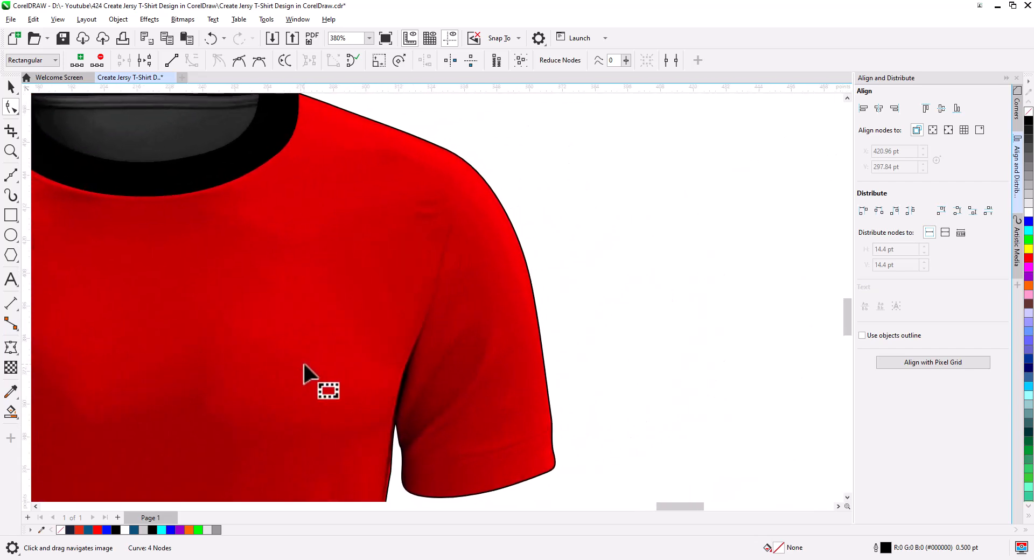
scroll(429, 329, "up", 1)
left_click_drag(393, 344, 354, 309)
scroll(353, 268, "down", 1)
scroll(354, 309, "down", 1)
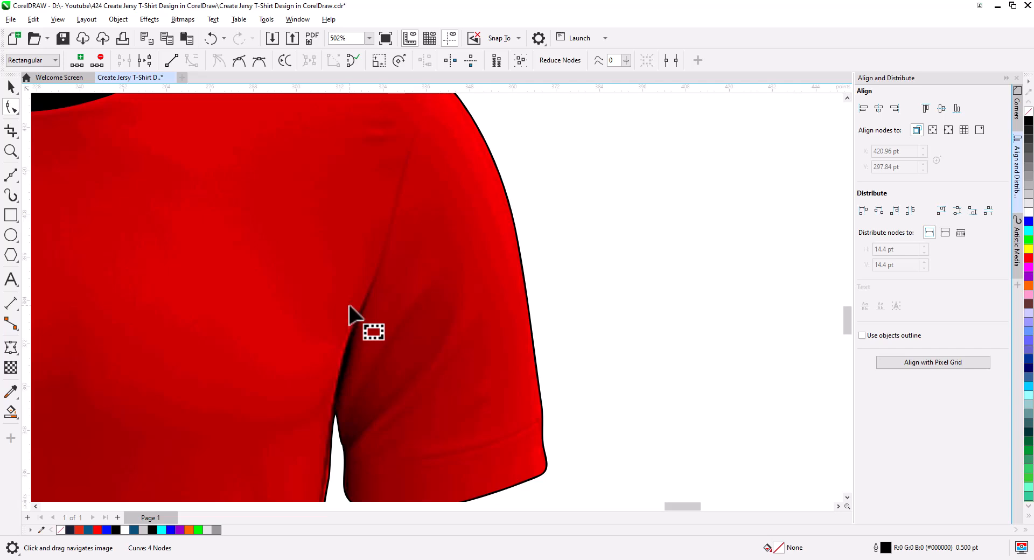
scroll(353, 311, "down", 1)
left_click(13, 174)
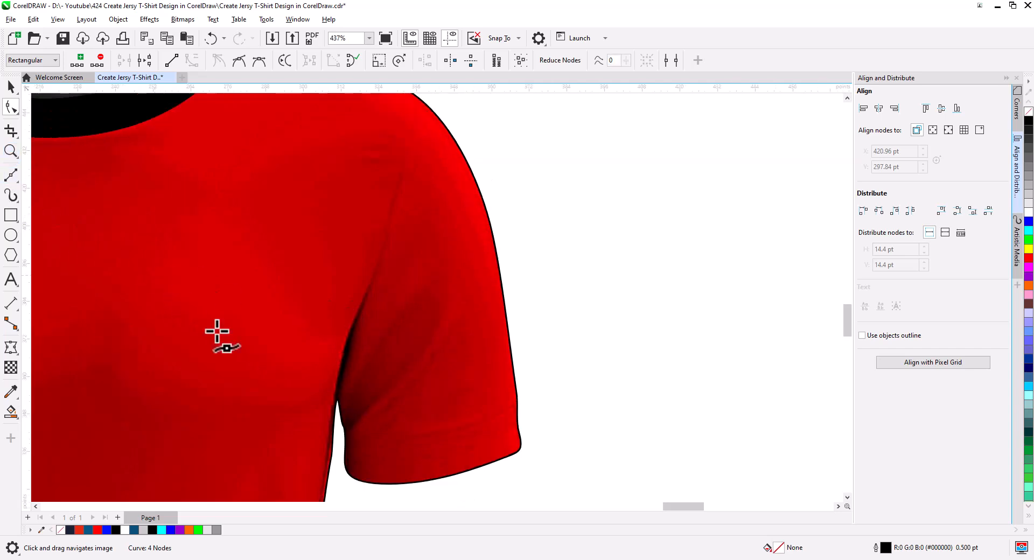
left_click(338, 401)
left_click(371, 291)
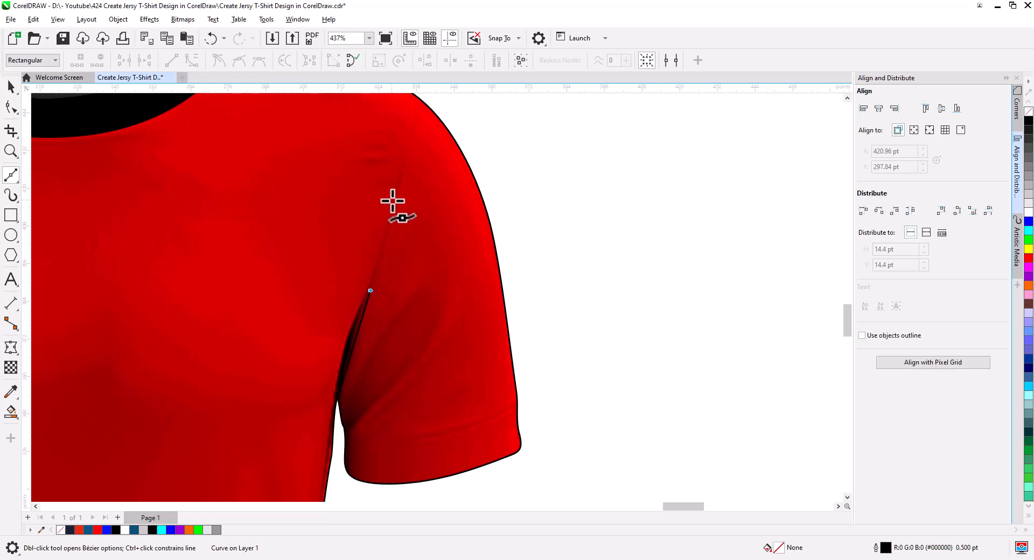
left_click(392, 201)
left_click_drag(428, 192, 415, 279)
left_click(402, 171)
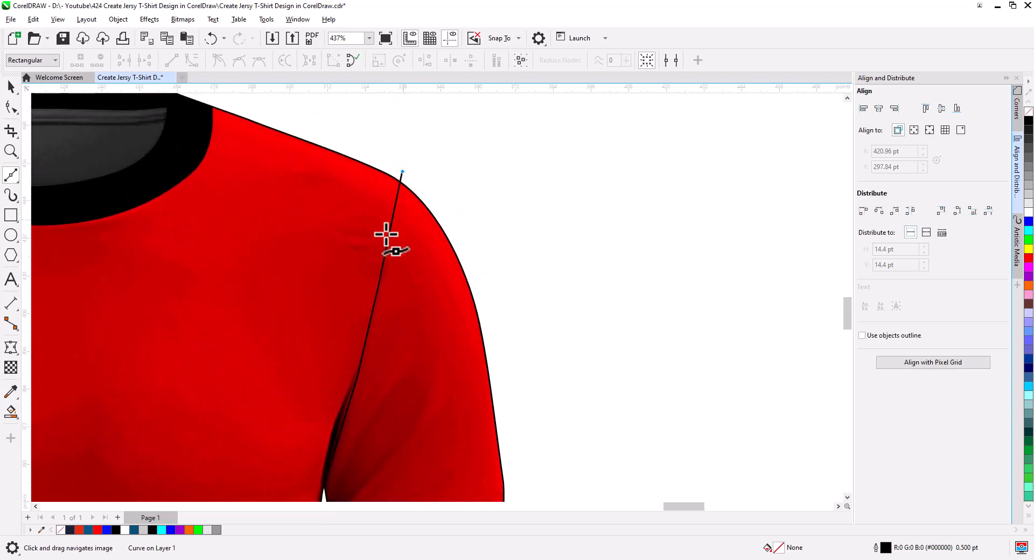
Convert the right seam line's segments to curves and bend each one to follow the photo's seam and dark fold
left_click(12, 107)
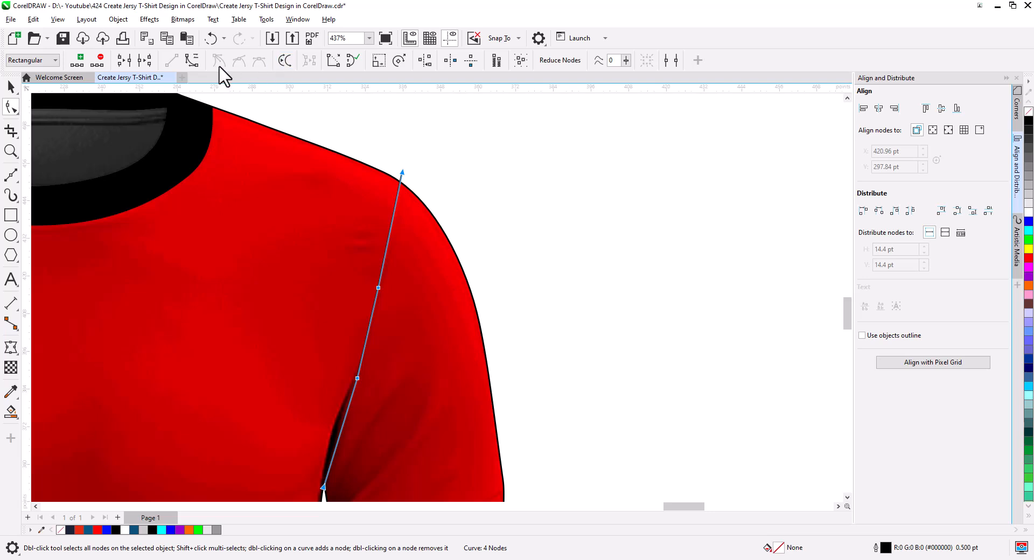
left_click(191, 60)
scroll(372, 253, "up", 3)
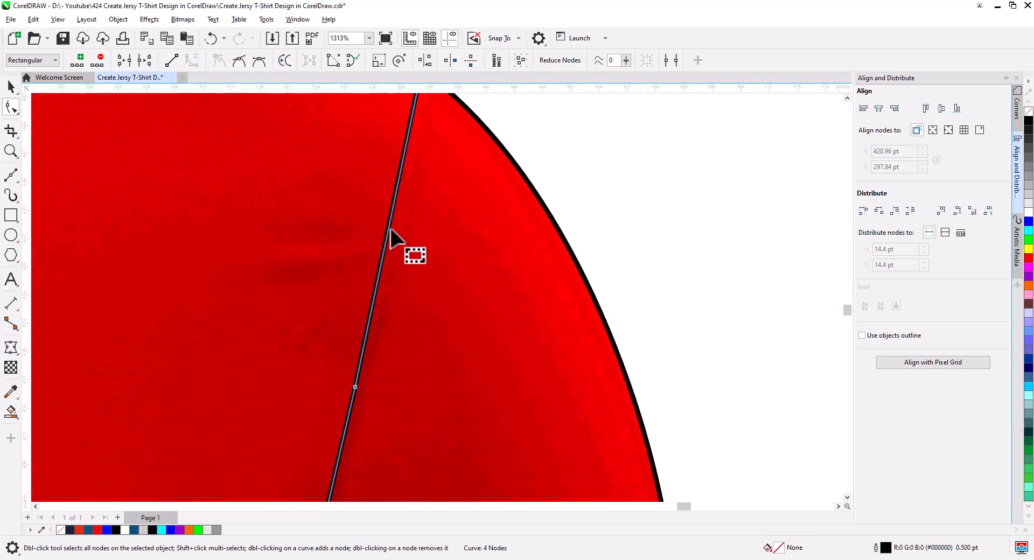
left_click_drag(388, 228, 400, 234)
left_click_drag(391, 370, 348, 228)
left_click(342, 226)
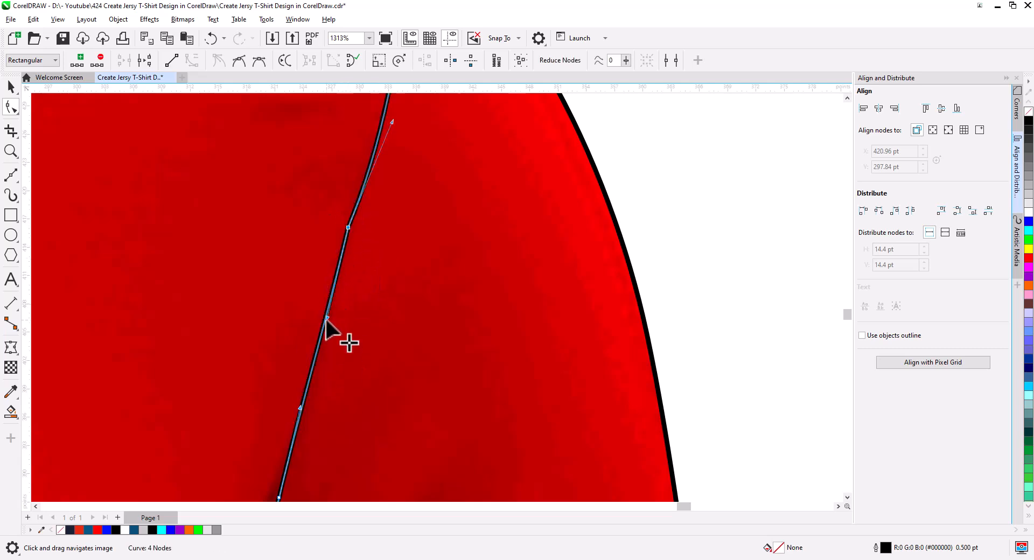
left_click_drag(323, 295, 331, 302)
left_click_drag(369, 393, 341, 203)
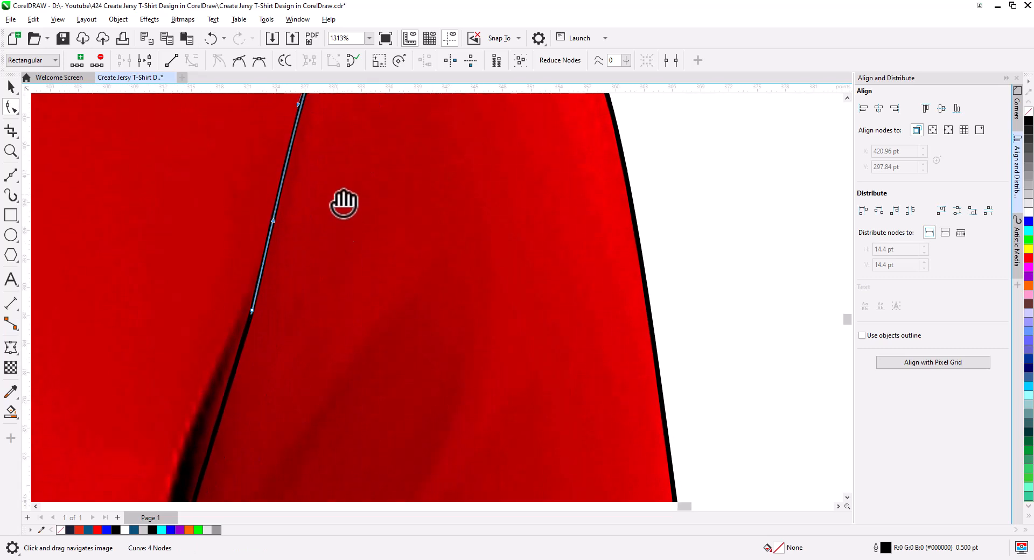
left_click_drag(271, 356, 267, 265)
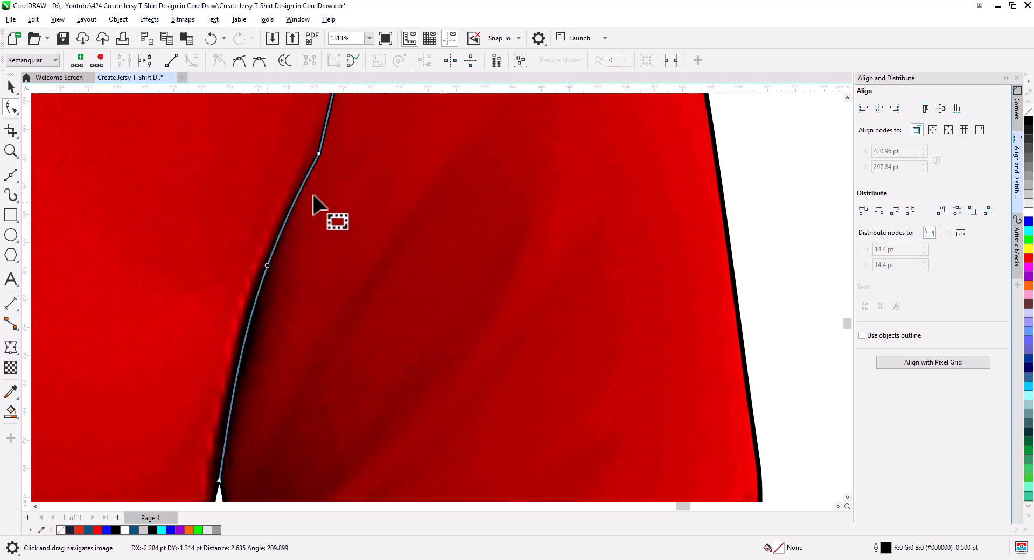
Smooth the right seam line's two inner nodes and refine the adjoining segments into one flowing curve
left_click(318, 154)
left_click_drag(378, 150, 330, 277)
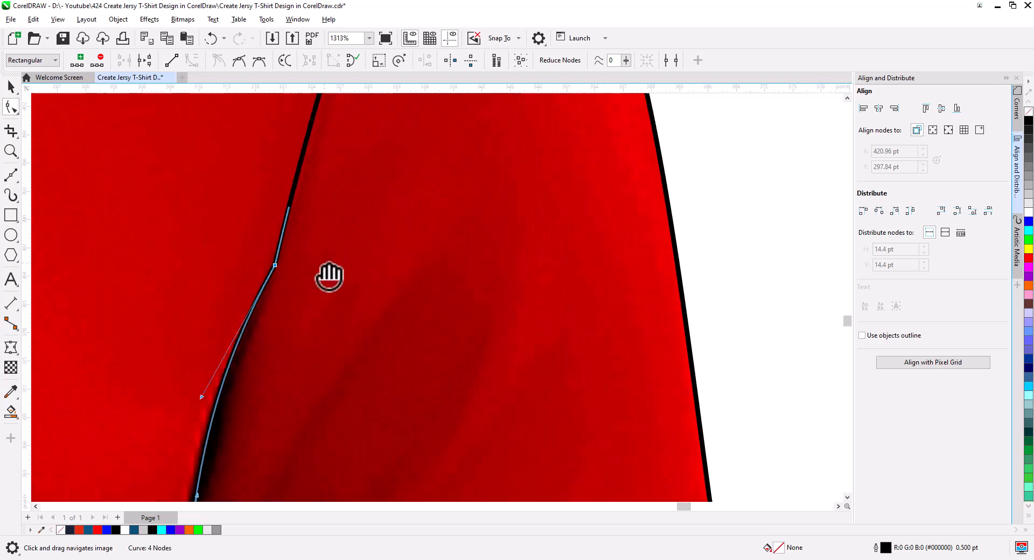
left_click_drag(291, 192, 308, 210)
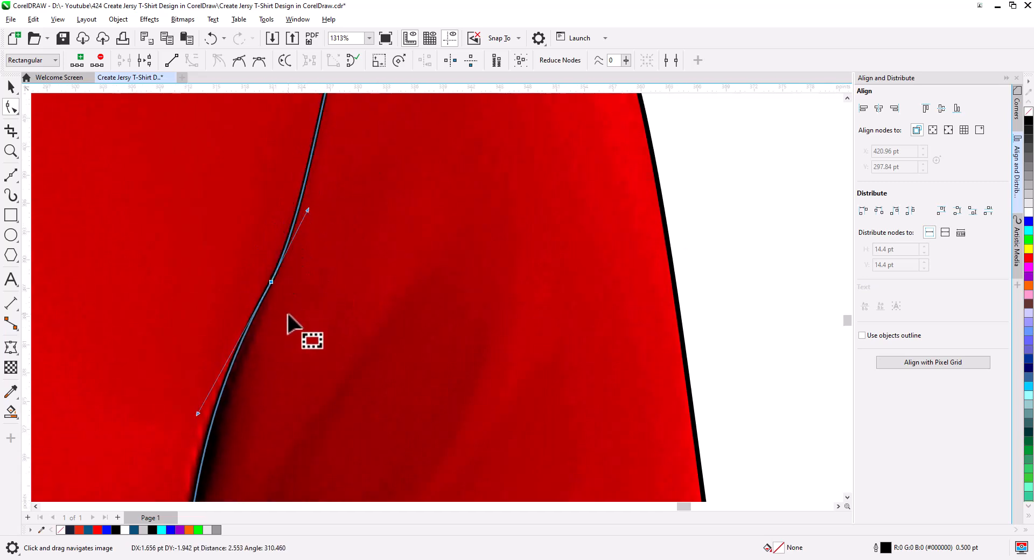
left_click(240, 63)
scroll(316, 194, "down", 1)
left_click_drag(353, 180, 334, 306)
left_click_drag(346, 216, 261, 160)
left_click(240, 63)
left_click_drag(357, 336, 305, 156)
left_click_drag(377, 377, 339, 187)
left_click_drag(341, 318, 337, 298)
Draw a straight slanted line about 57 pt wide across the right sleeve above its hem, crossing both sleeve edges
scroll(235, 299, "up", 2)
left_click_drag(278, 313, 360, 316)
left_click(10, 176)
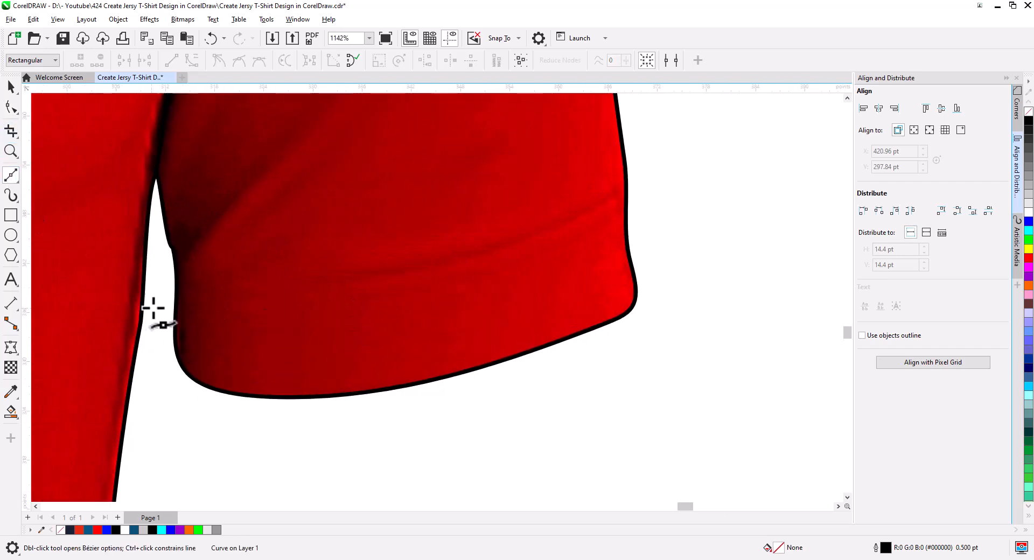
left_click(172, 279)
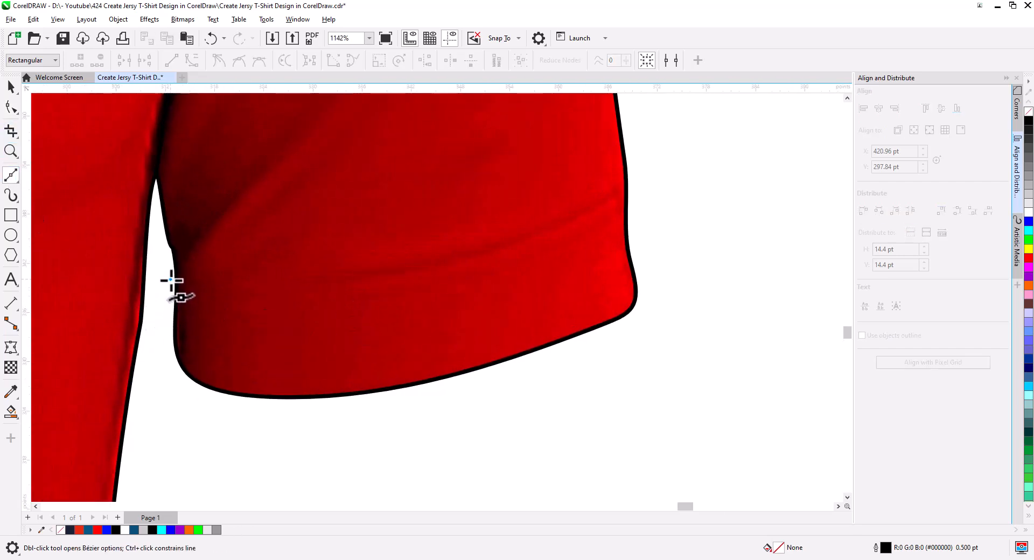
left_click(641, 179)
Convert the line across the right sleeve to a curve and bend it downward to follow the sleeve hem
left_click(11, 106)
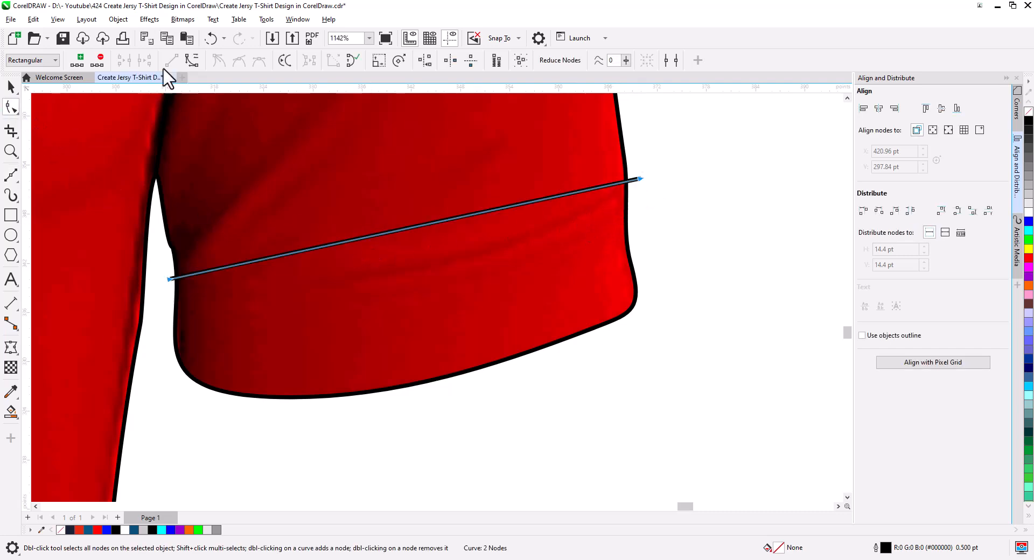
left_click(192, 60)
left_click_drag(401, 230, 436, 266)
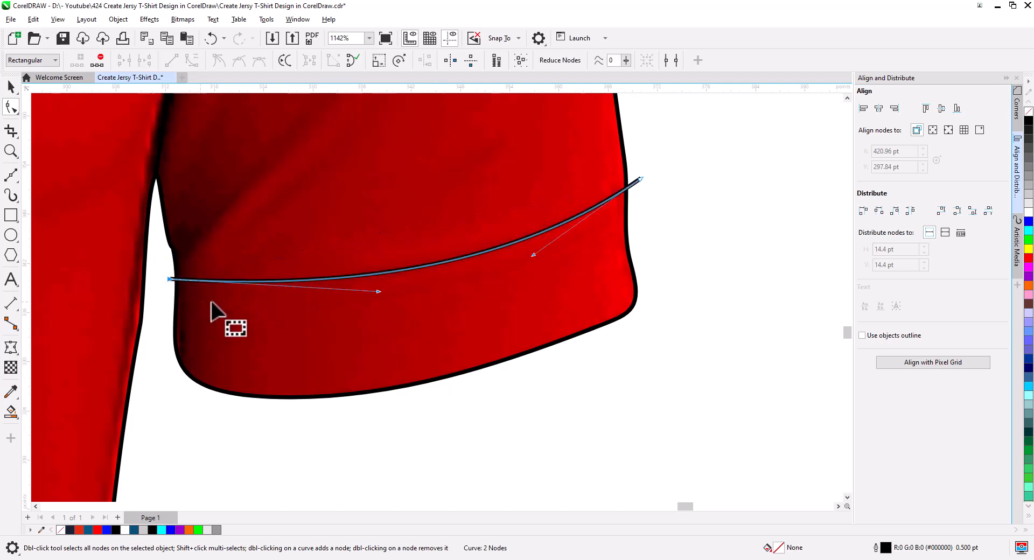
left_click_drag(379, 291, 266, 326)
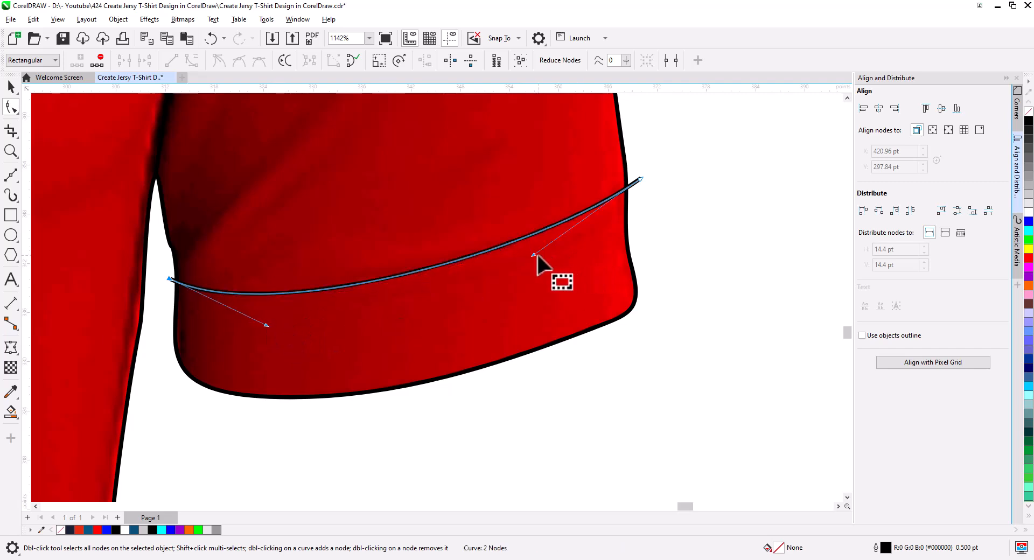
mouse_move(535, 257)
left_mouse_down()
mouse_move(549, 269)
mouse_move(542, 257)
left_mouse_up()
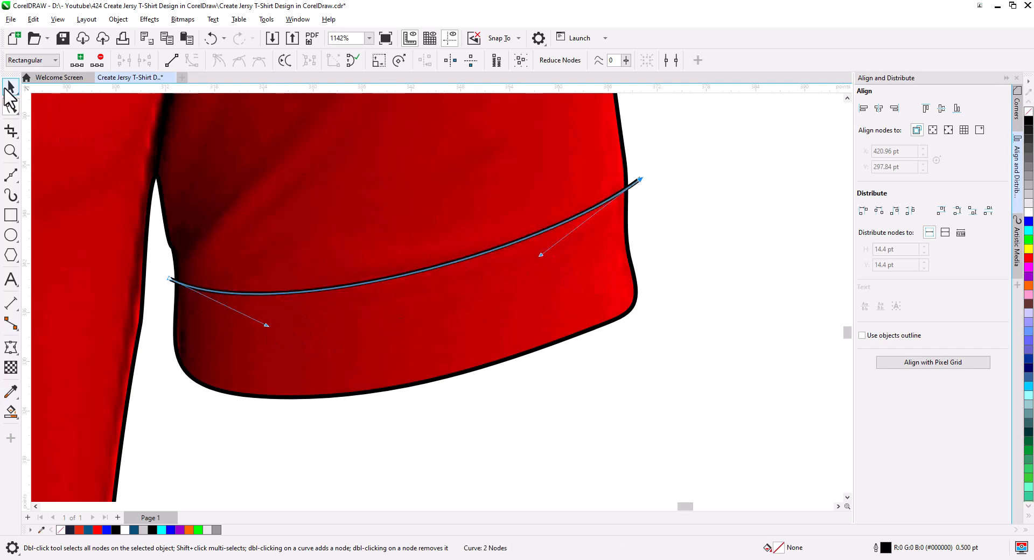
left_click(9, 88)
Create blue Smart Fill shapes over the right sleeve's cuff and upper part
scroll(436, 317, "down", 4)
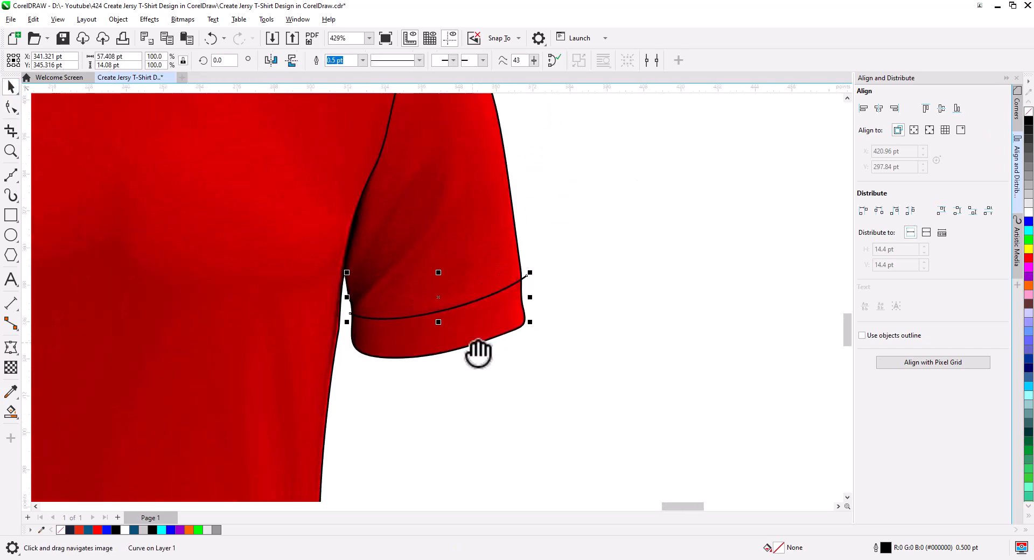
scroll(509, 386, "down", 1)
left_click(11, 412)
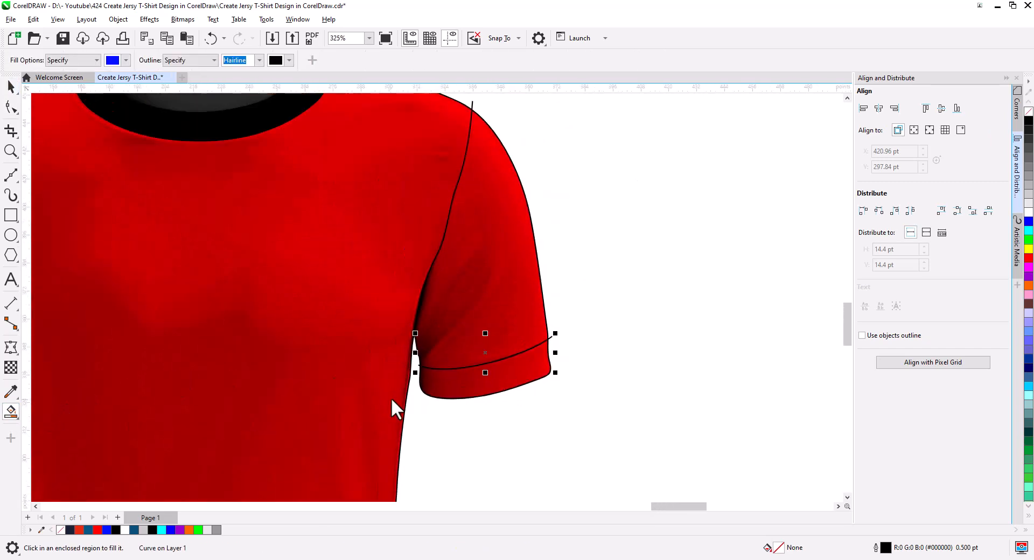
left_click(10, 415)
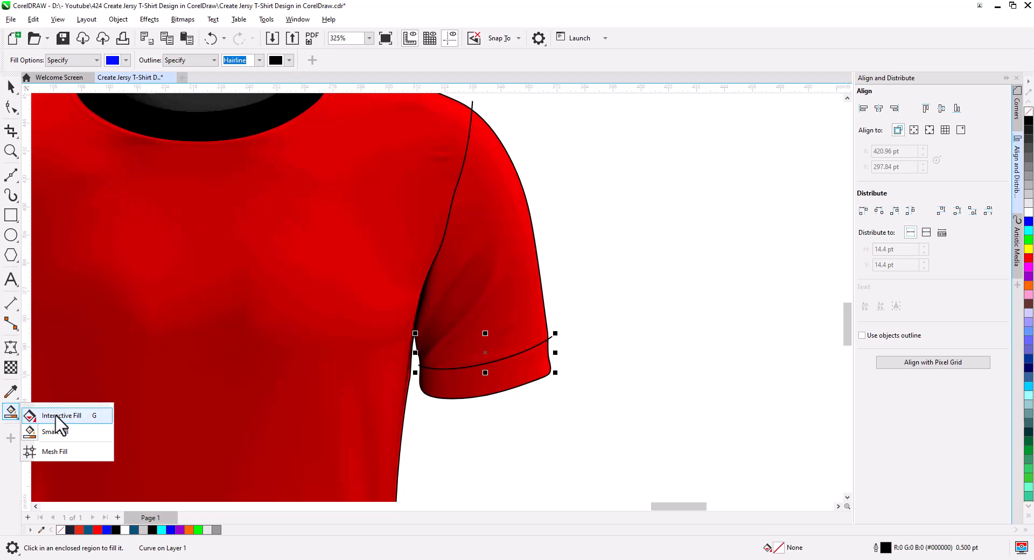
left_click(59, 415)
left_click(11, 417)
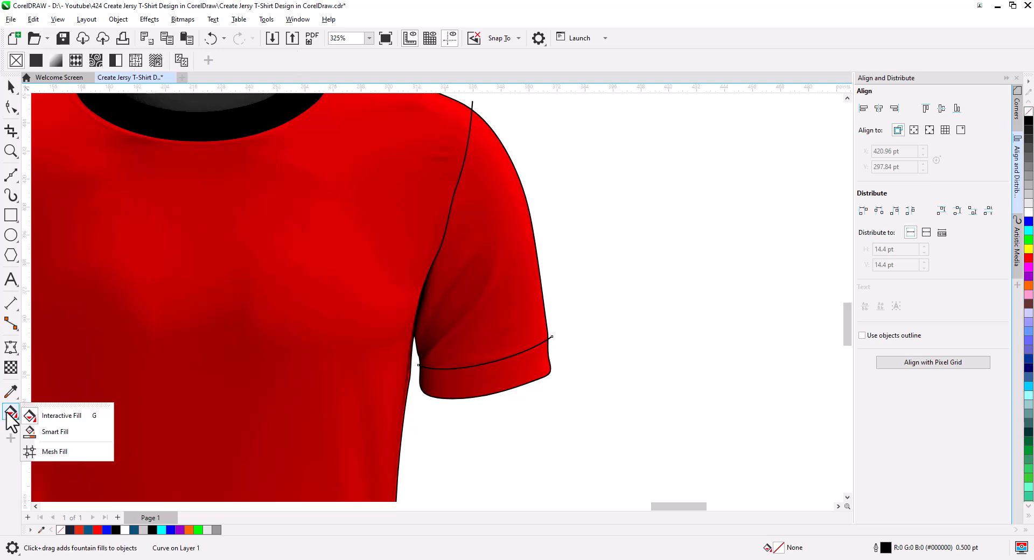
left_click(55, 431)
left_click(505, 373)
left_click(498, 326)
Add blue Smart Fill shapes to the left sleeve's cuff and upper part
left_click_drag(236, 346, 737, 352)
left_click(415, 394)
left_click(417, 331)
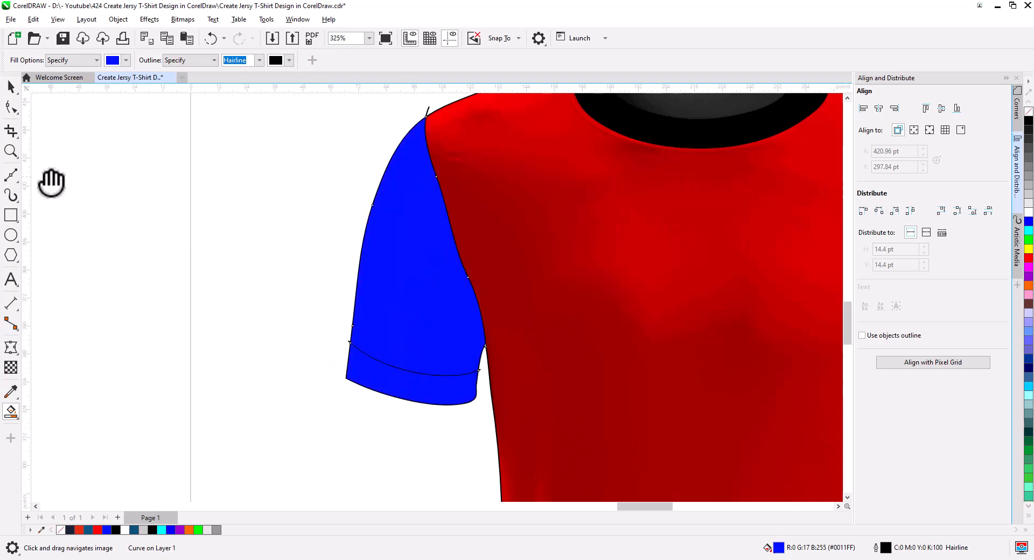
Weld the left cuff with the left sleeve into one full sleeve shape, keeping the original cuff
left_click(10, 85)
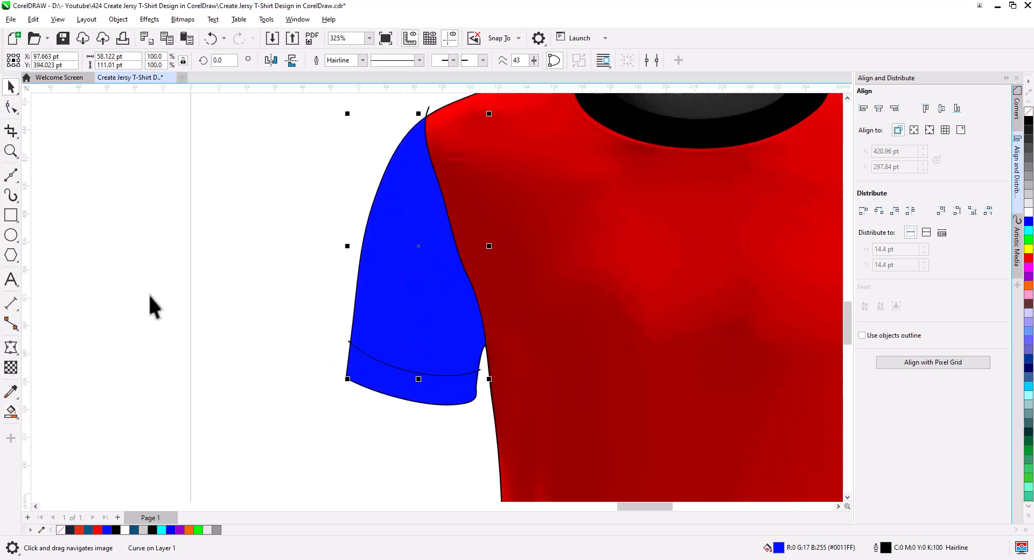
left_click(218, 347)
left_click(380, 389)
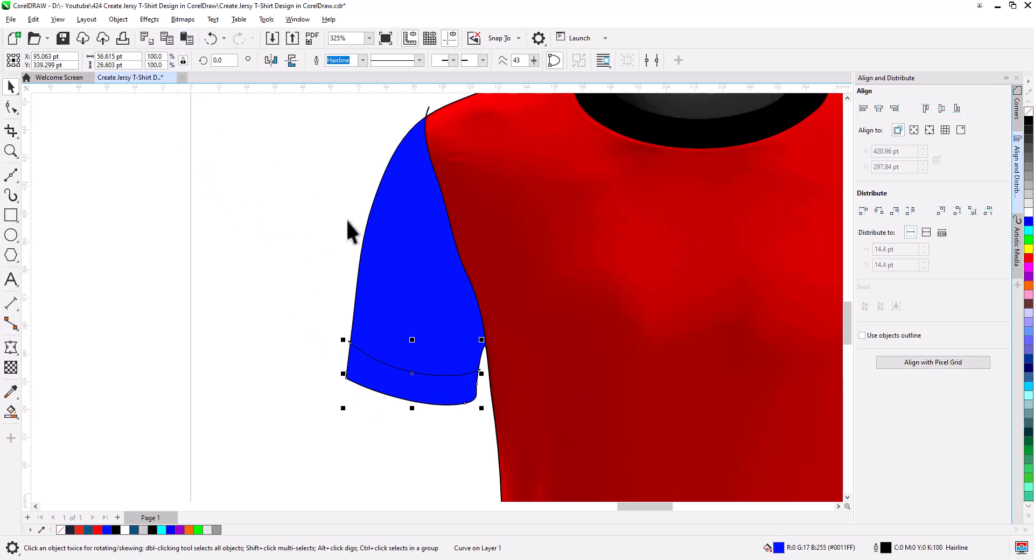
left_click(405, 250, "shift")
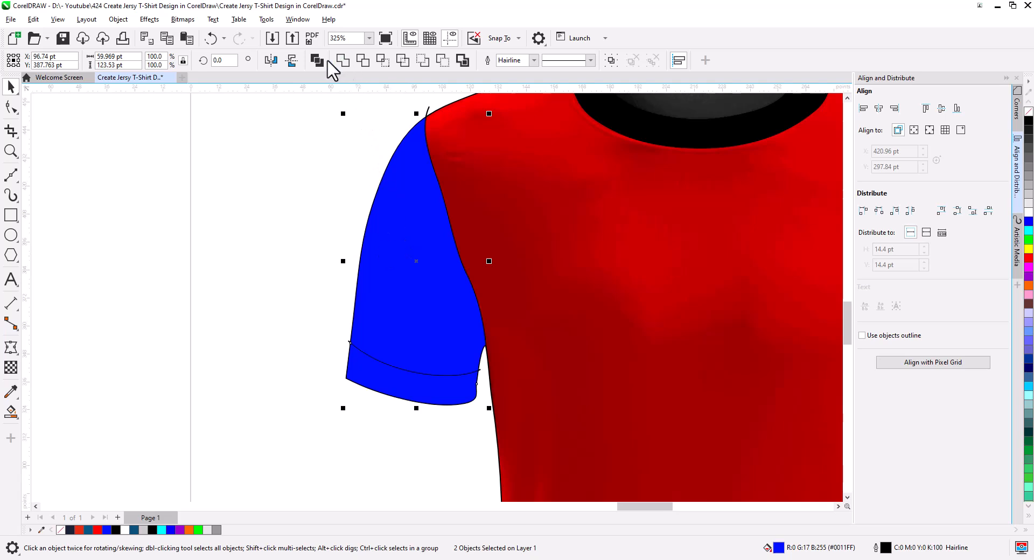
left_click(343, 61)
Delete the guide line across the left sleeve and the left shoulder seam line
left_click(327, 344)
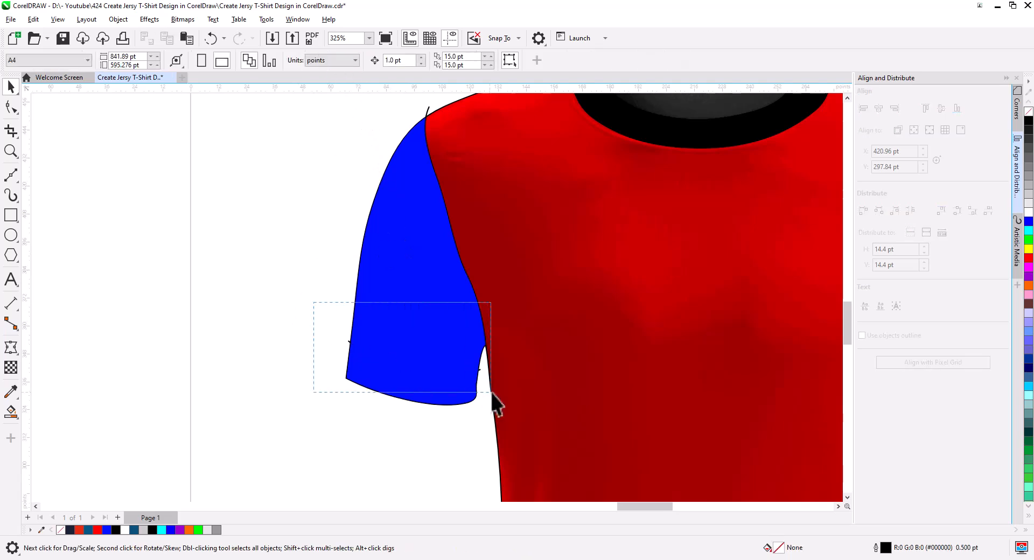
left_click_drag(490, 392, 502, 395)
key("Delete")
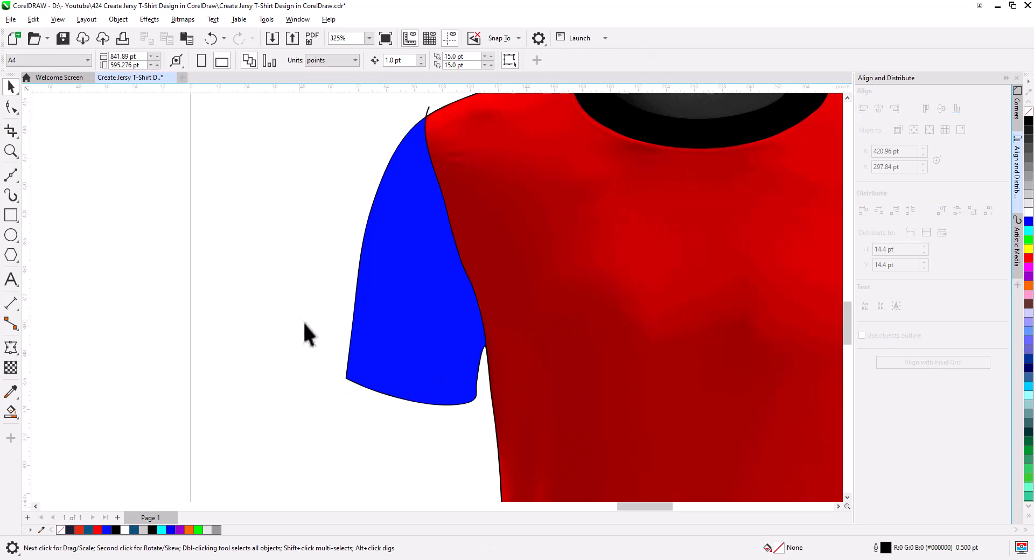
left_click_drag(304, 326, 526, 459)
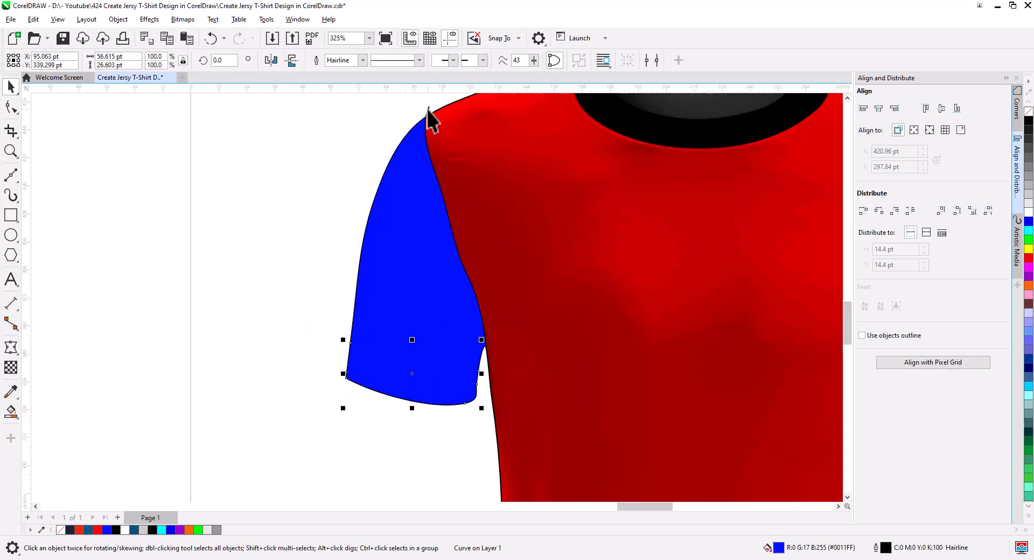
Bring the left cuff shape to the front of the page and fill it with yellow
left_click_drag(300, 316, 485, 432)
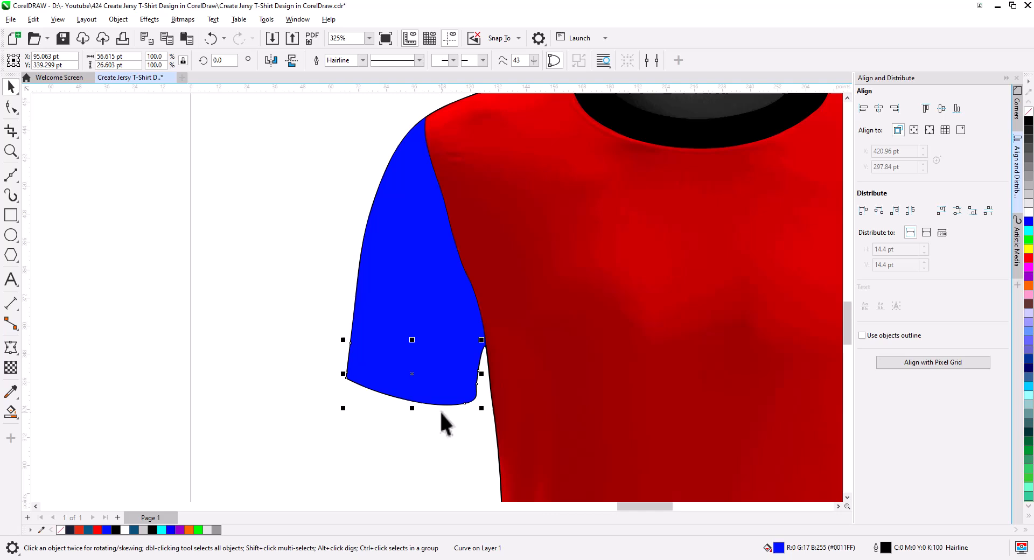
right_click(415, 376)
mouse_move(513, 258)
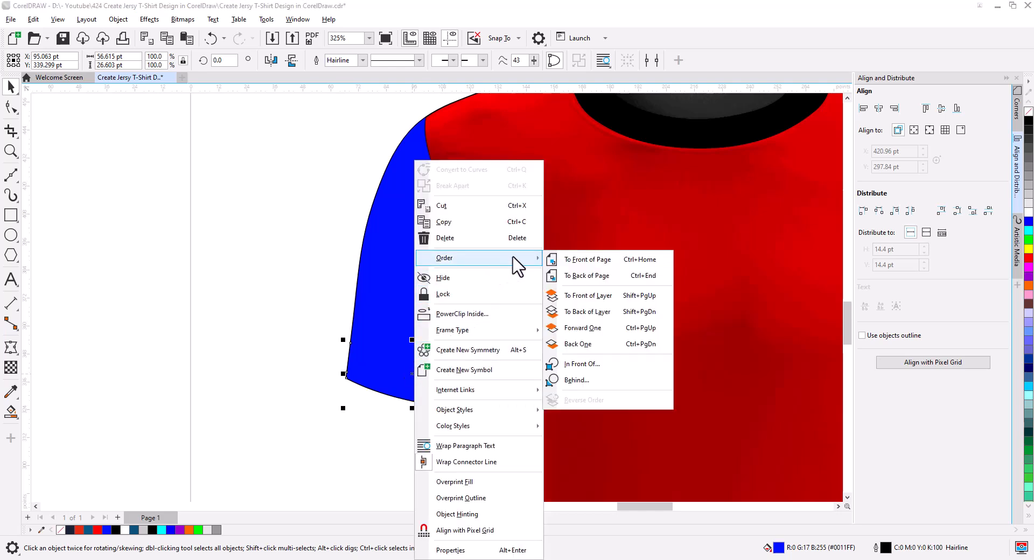
left_click(593, 264)
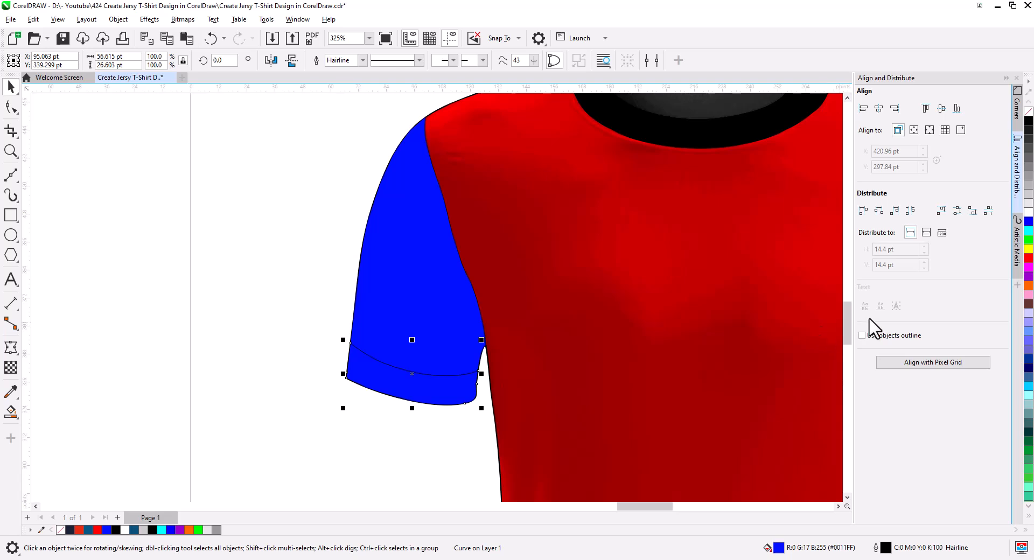
left_click(1029, 248)
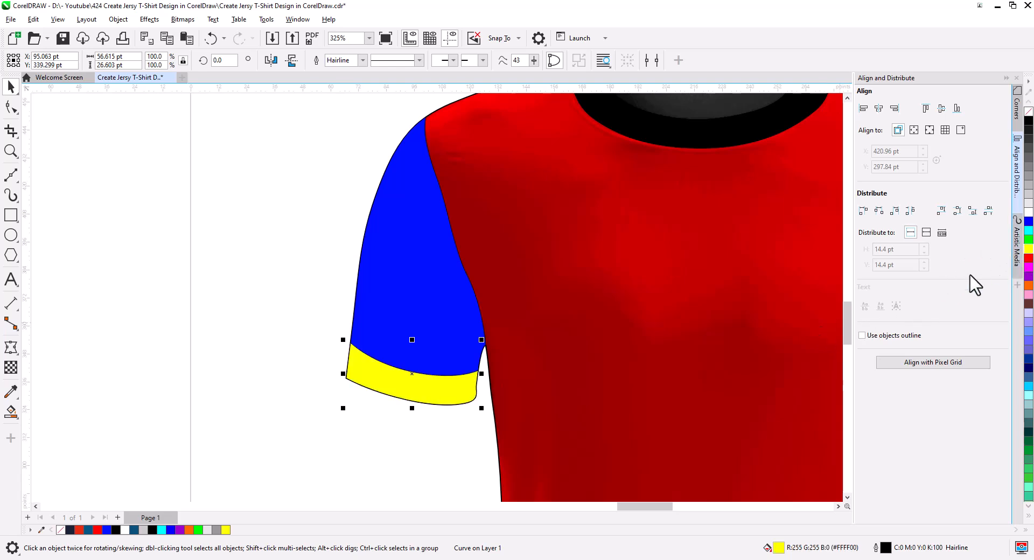
left_click(270, 260)
Weld the right cuff with the right sleeve into one full sleeve shape, keeping the original cuff
scroll(377, 327, "right", 5)
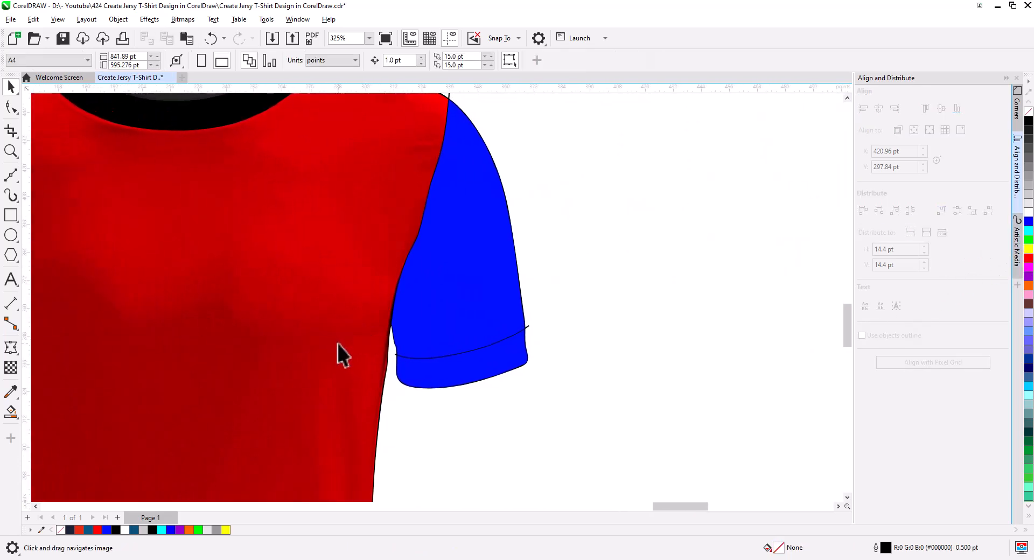
left_click(460, 382)
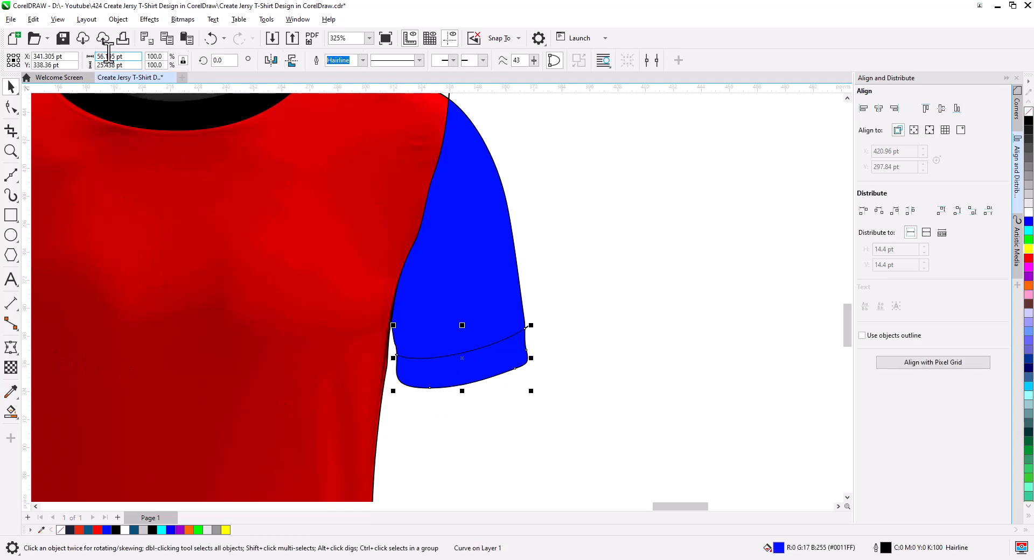
left_click(452, 230, "shift")
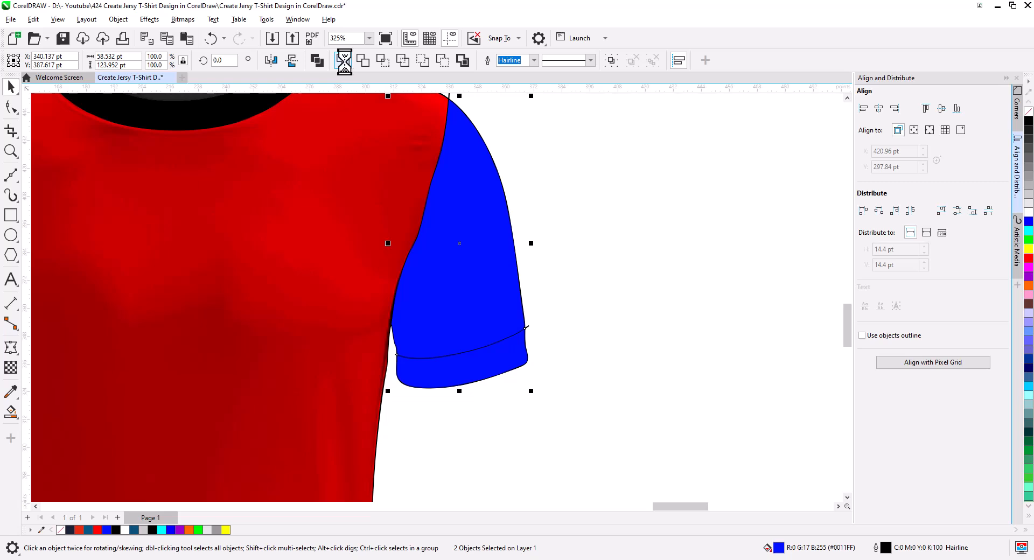
Delete the curved guide line across the right sleeve above the hem
left_click_drag(604, 419, 399, 350)
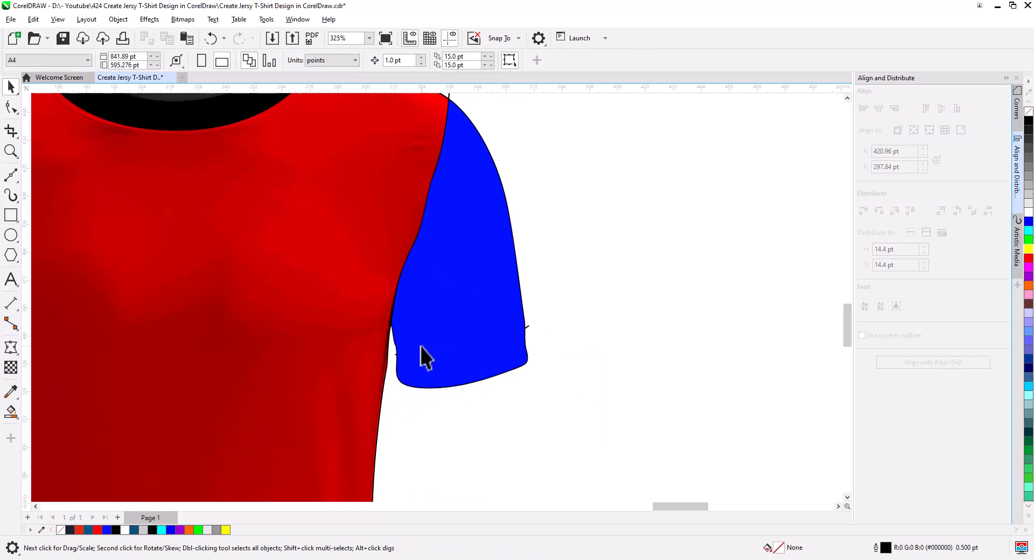
left_click(526, 326)
key("Delete")
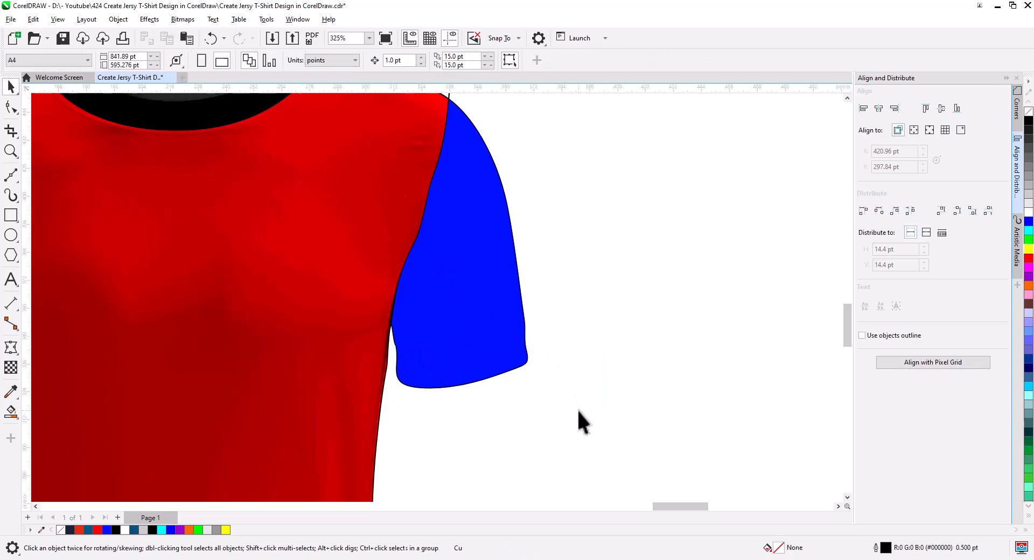
Bring the right cuff shape in front of the sleeve and fill it with yellow
left_click_drag(597, 418, 368, 317)
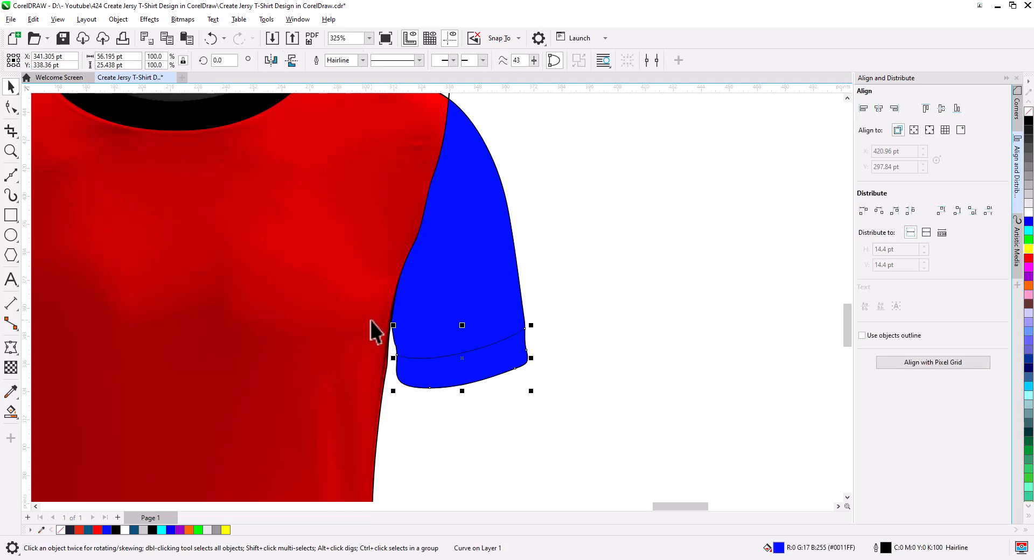
left_click(1028, 249)
left_click(703, 316)
Delete the right shoulder seam line that sticks out above the sleeve
scroll(462, 280, "down", 3)
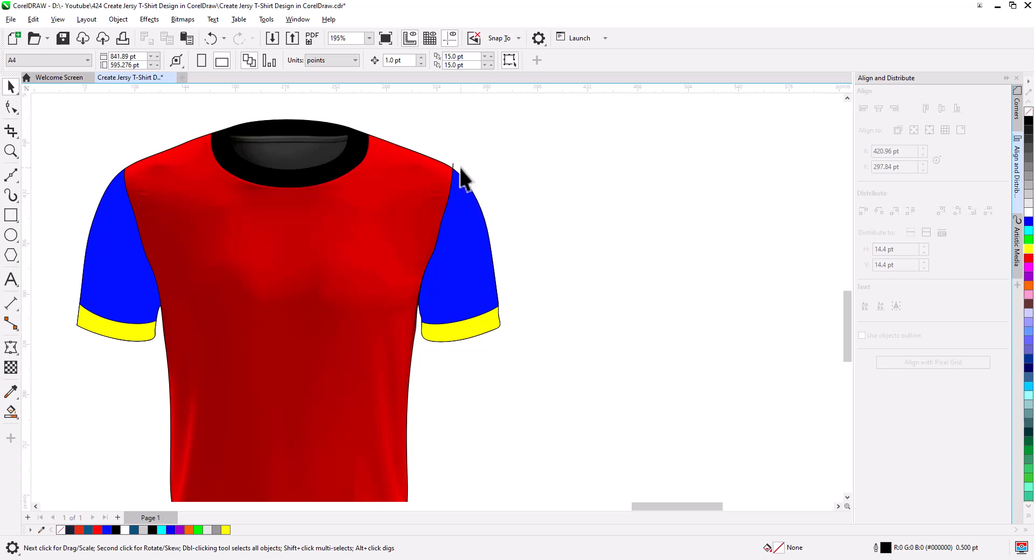
left_click(453, 164)
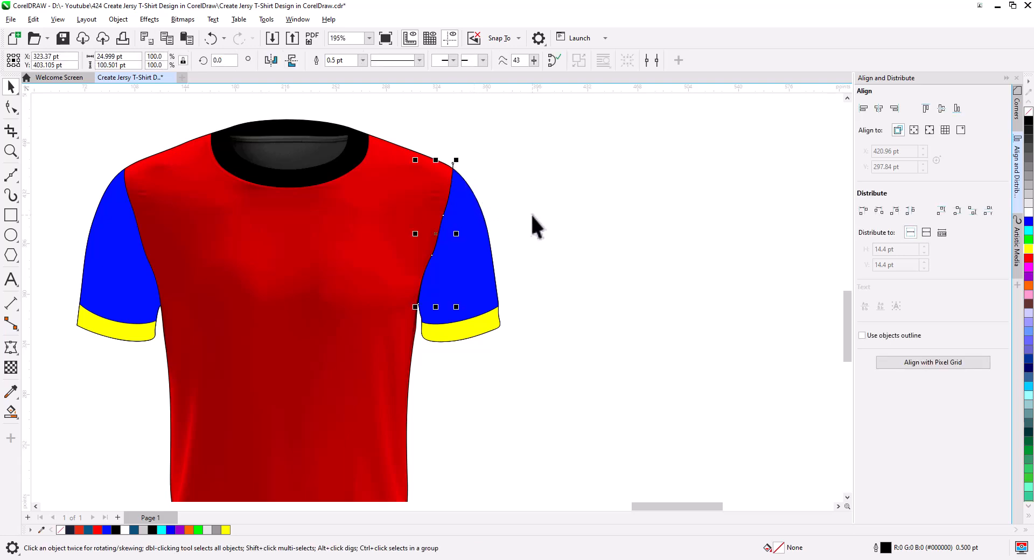
key("Delete")
Cut the collar and neck shapes out of the shirt's PowerClip and paste them onto the page above the shirt
scroll(525, 242, "down", 2)
left_click_drag(548, 313, 602, 317)
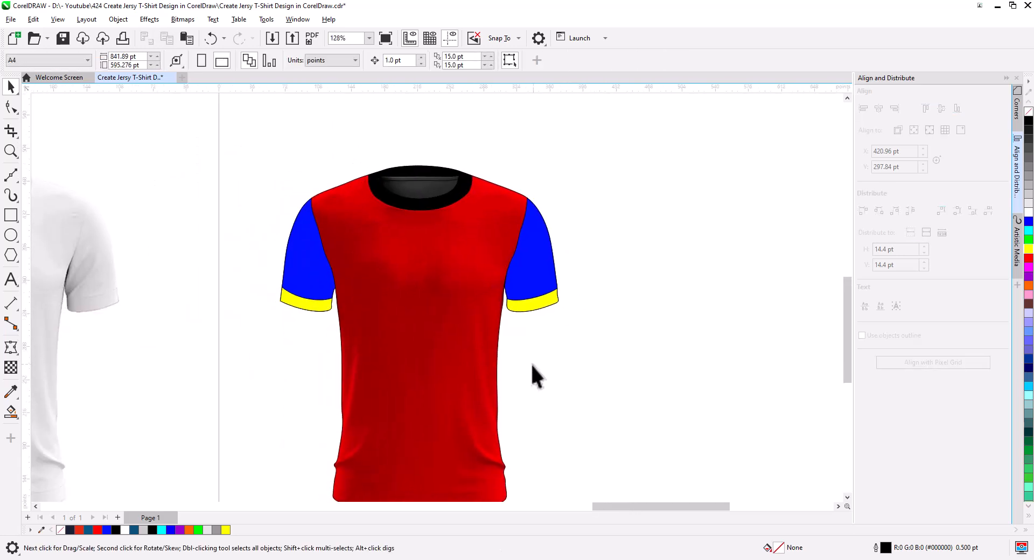
left_click_drag(535, 392, 571, 341)
left_click(448, 186)
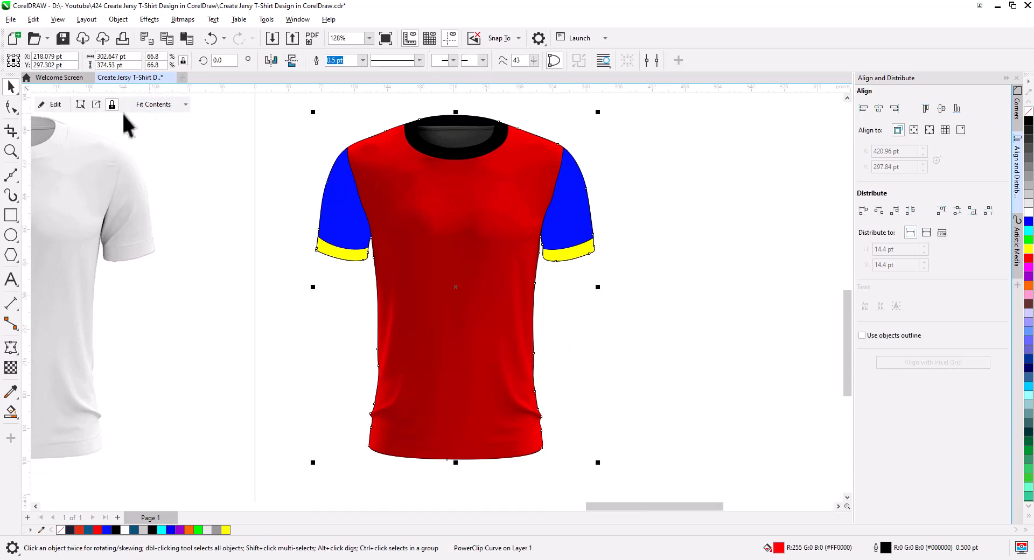
left_click(54, 104)
left_click_drag(316, 177, 243, 234)
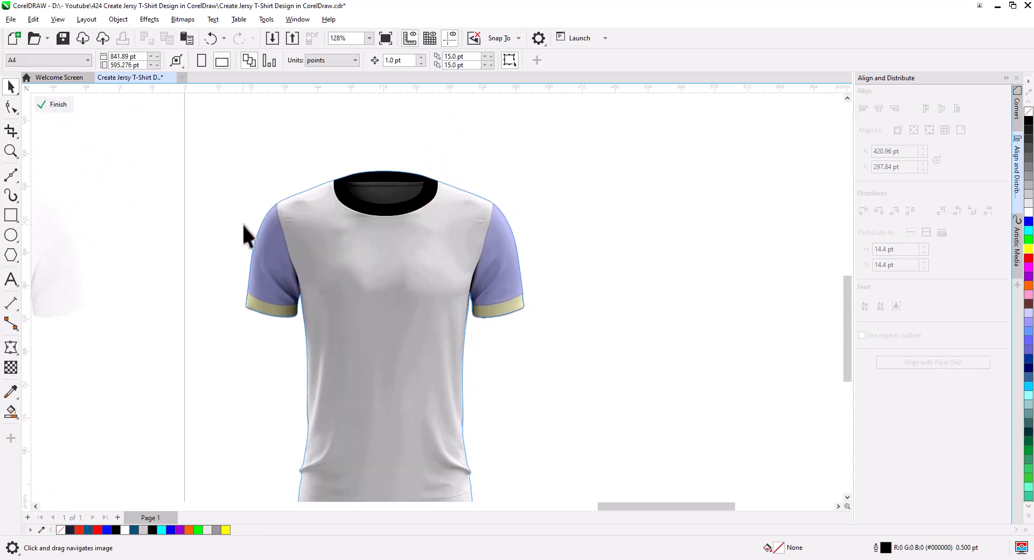
left_click_drag(463, 242, 462, 241)
key("ctrl+x")
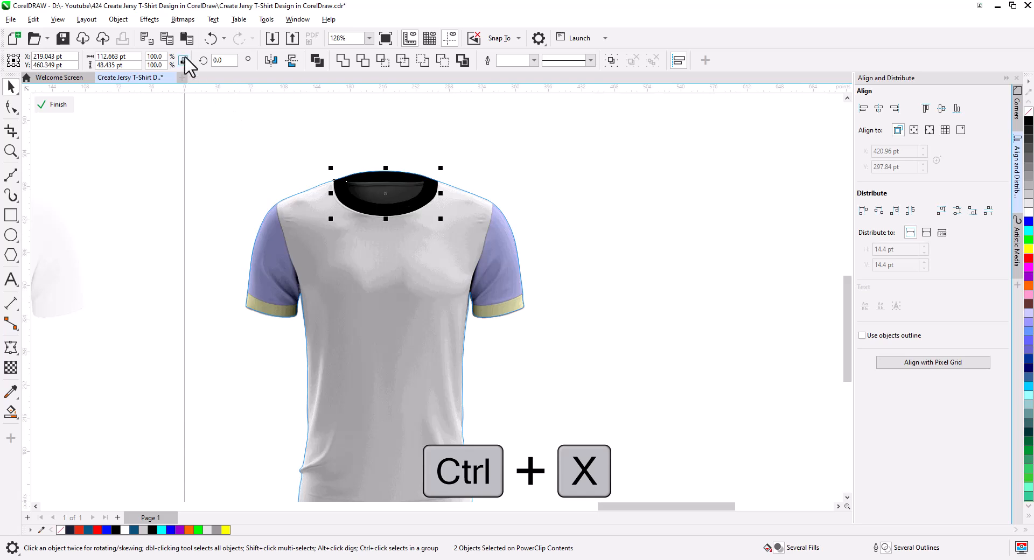
key("ctrl+x")
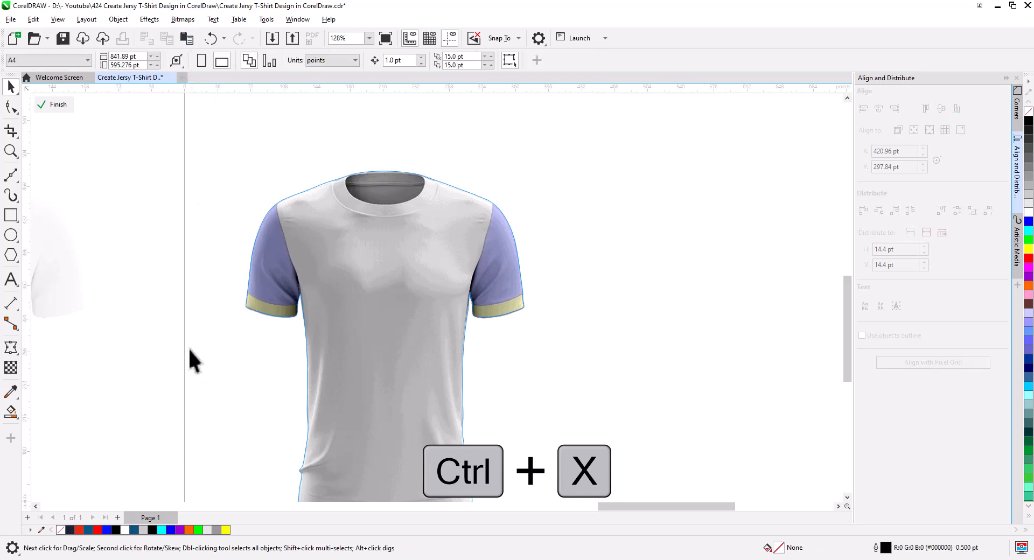
left_click(55, 104)
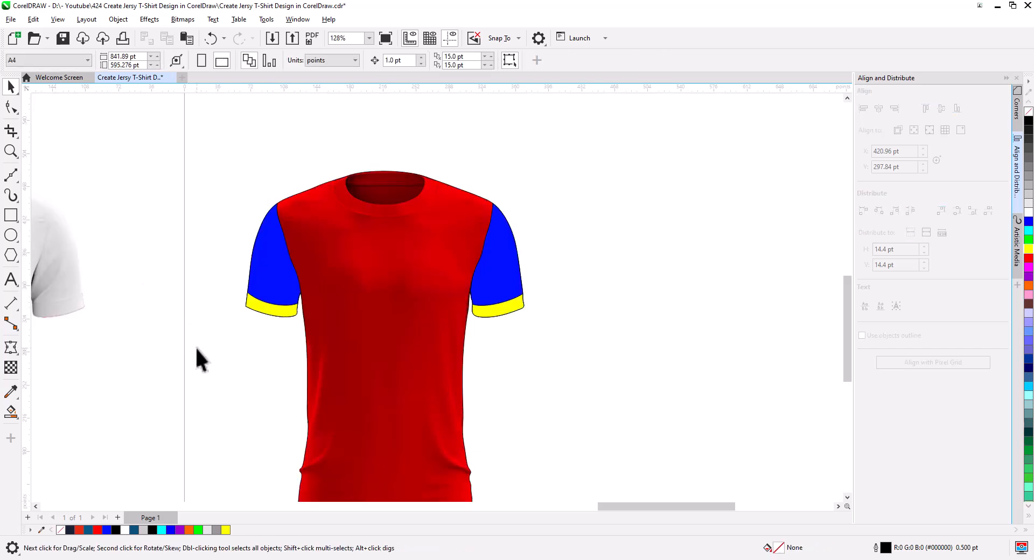
left_click(186, 39)
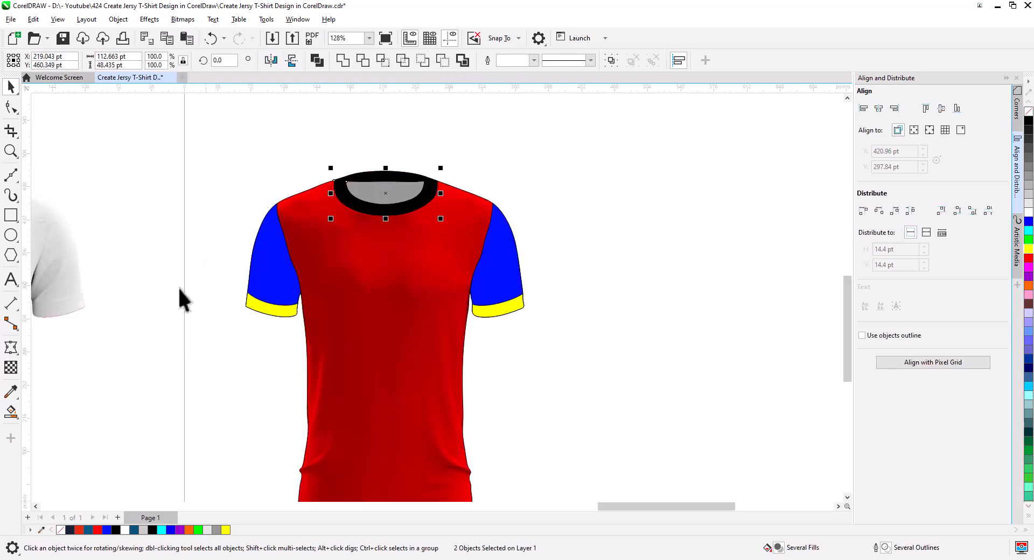
left_click(172, 312)
Create a Smart Fill shape over the shirt's body between the sleeves and colour it red
left_click_drag(299, 401, 280, 305)
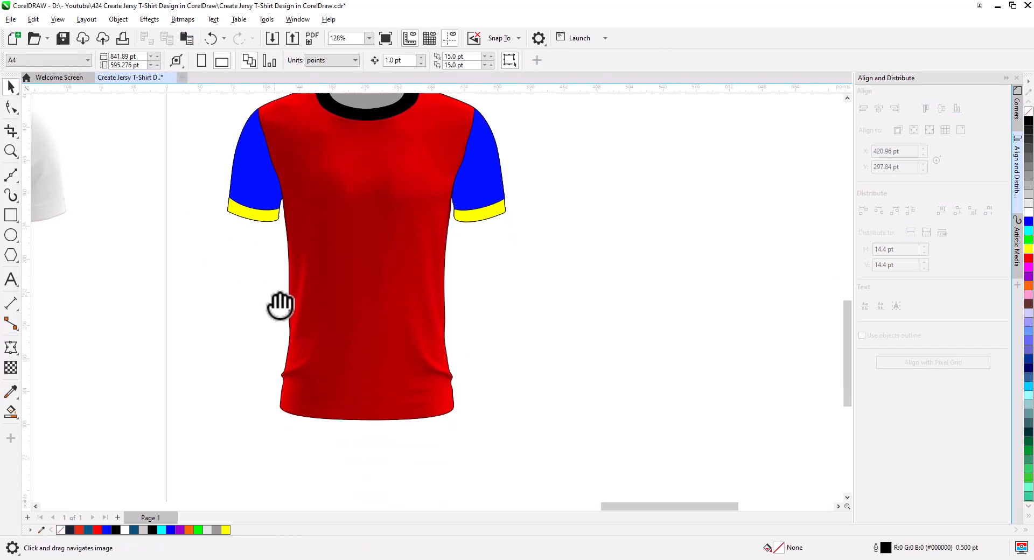
left_click(10, 411)
left_click(341, 286)
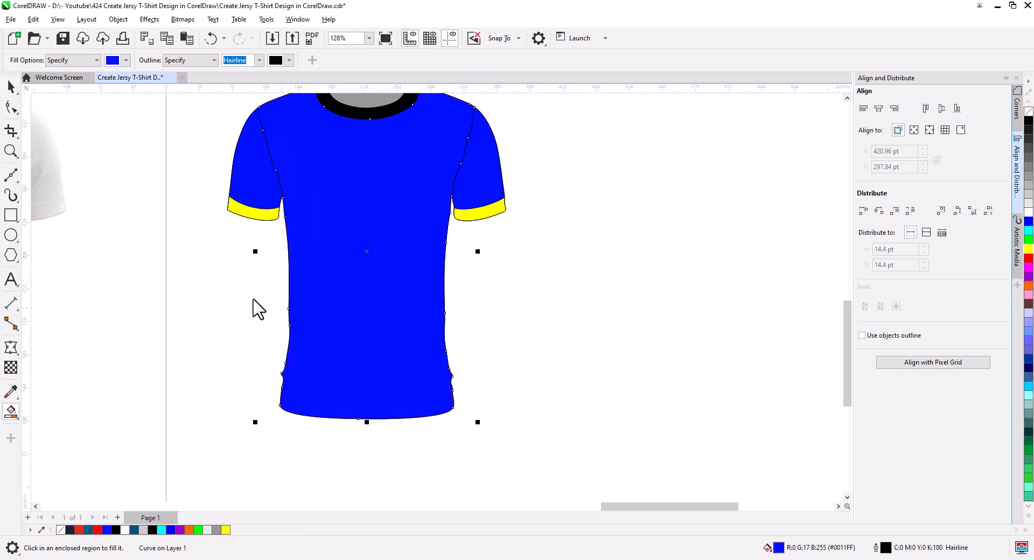
left_click(10, 84)
left_click_drag(276, 346, 268, 400)
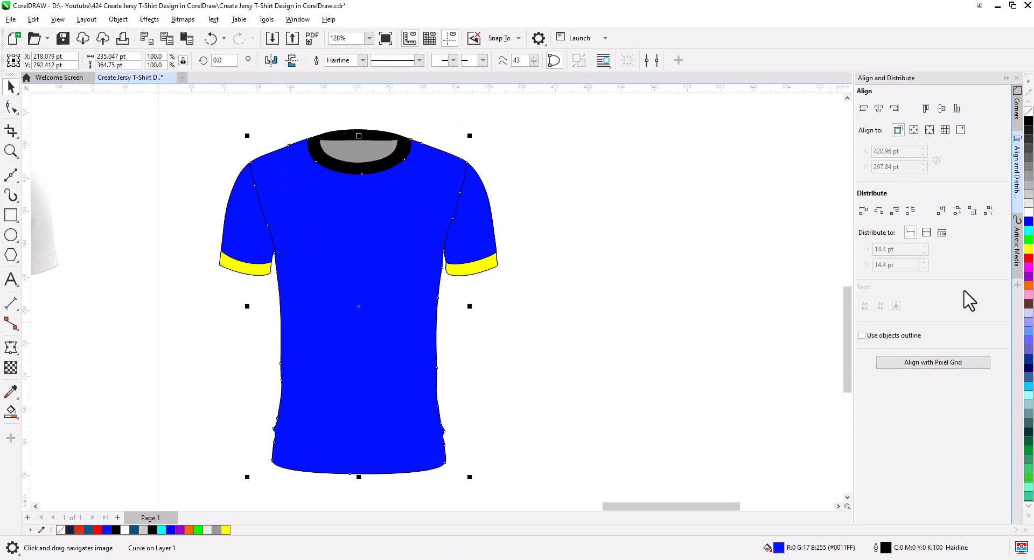
left_click(1026, 258)
left_click(573, 365)
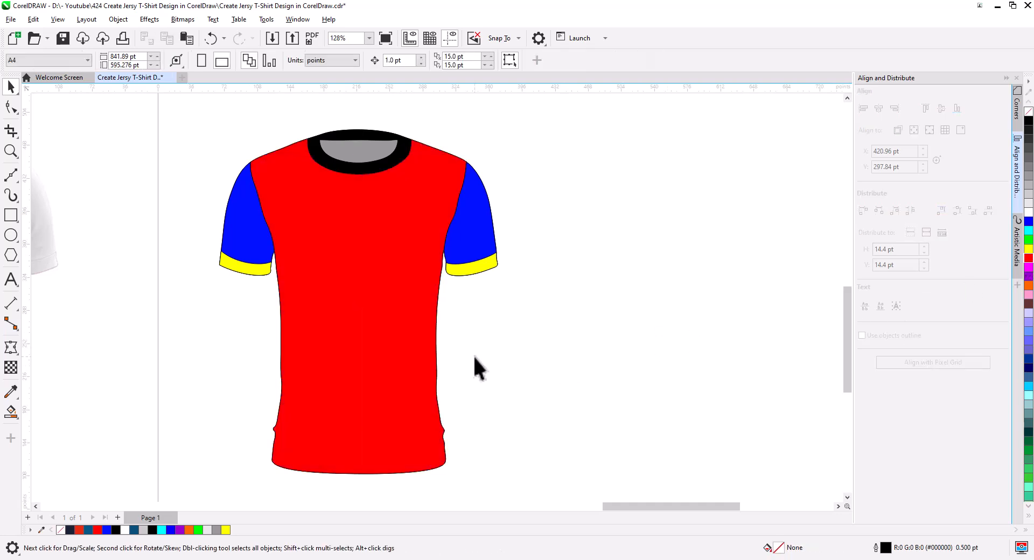
left_click(416, 367)
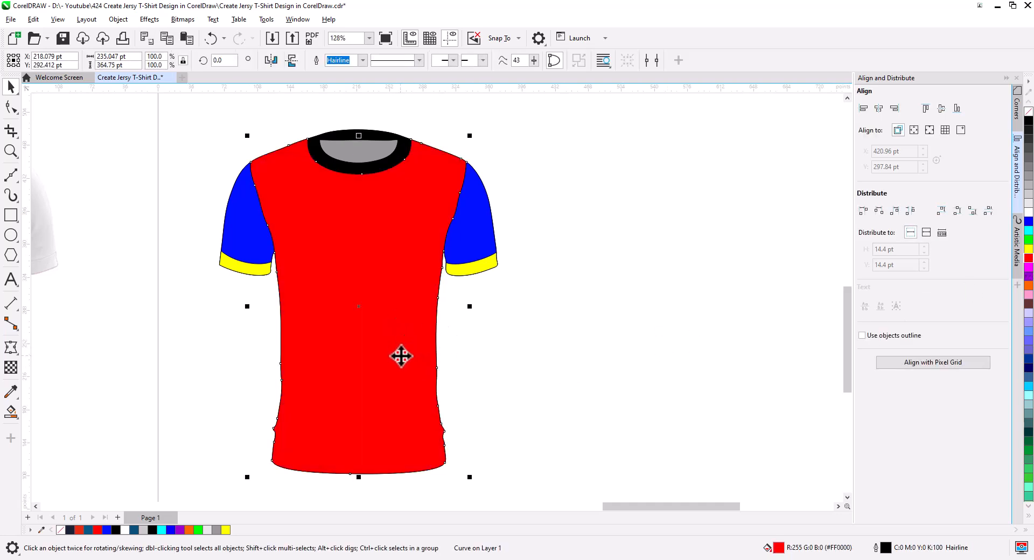
Send the red body shape to the back and place it inside the shirt outline's PowerClip
right_click(400, 356)
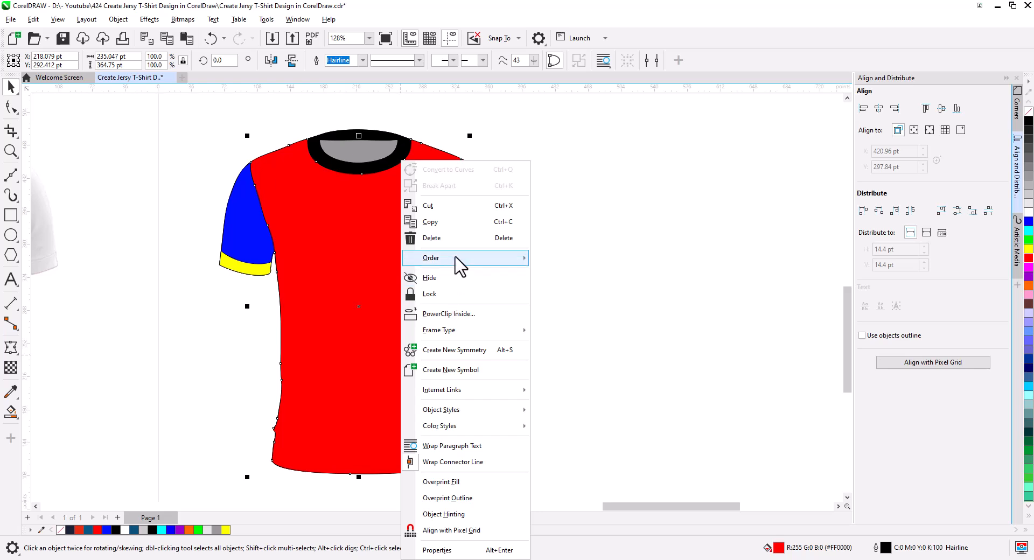
mouse_move(463, 262)
left_click(595, 279)
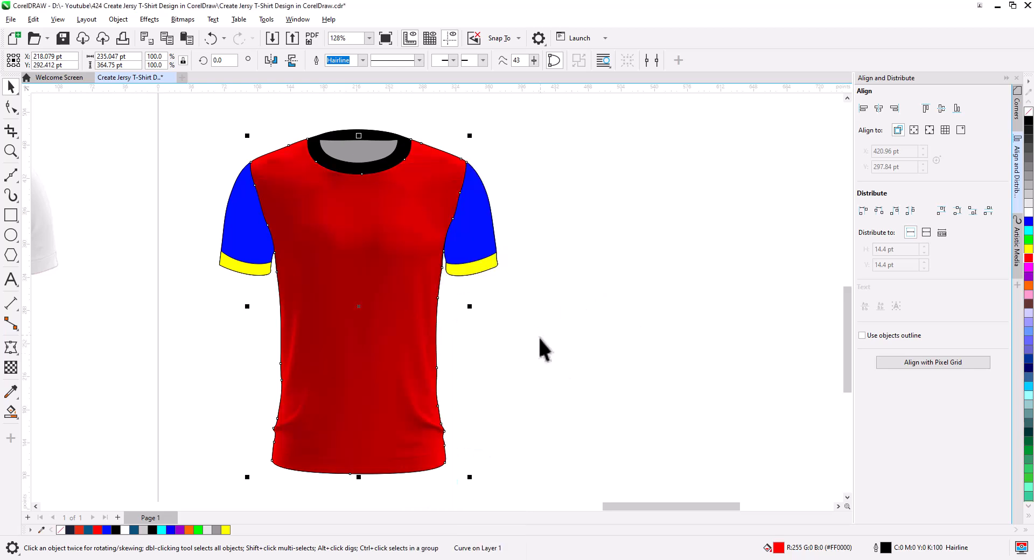
right_click(359, 306)
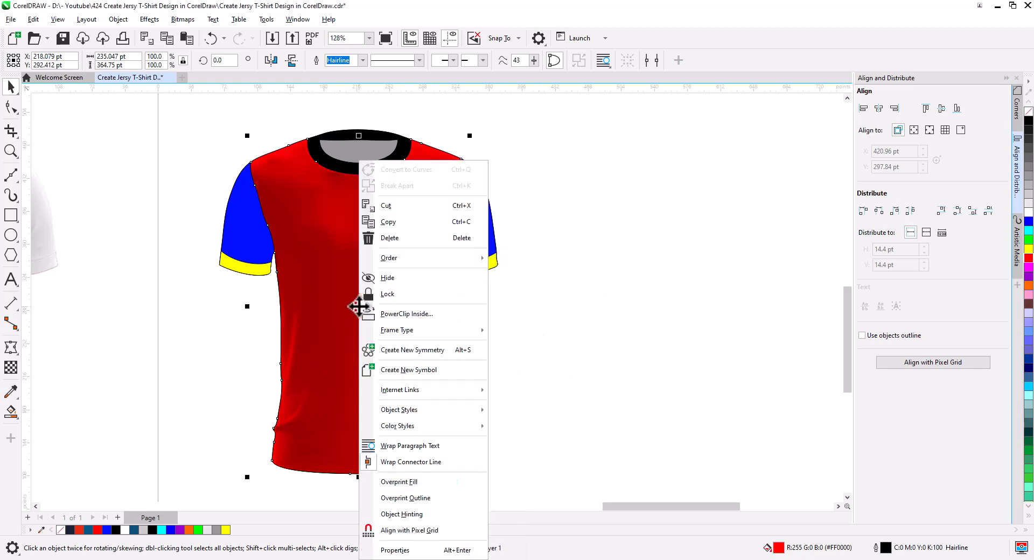
left_click(412, 316)
left_click(361, 344)
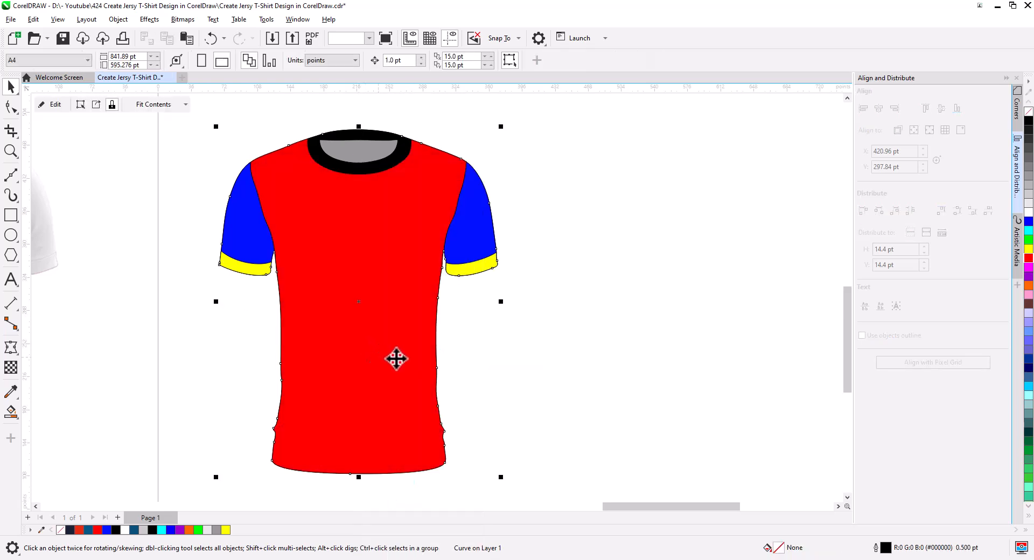
left_click(514, 299)
PowerClip both sleeves, both cuffs and the collar and neck shapes inside the shirt outline
left_click_drag(420, 139, 419, 138)
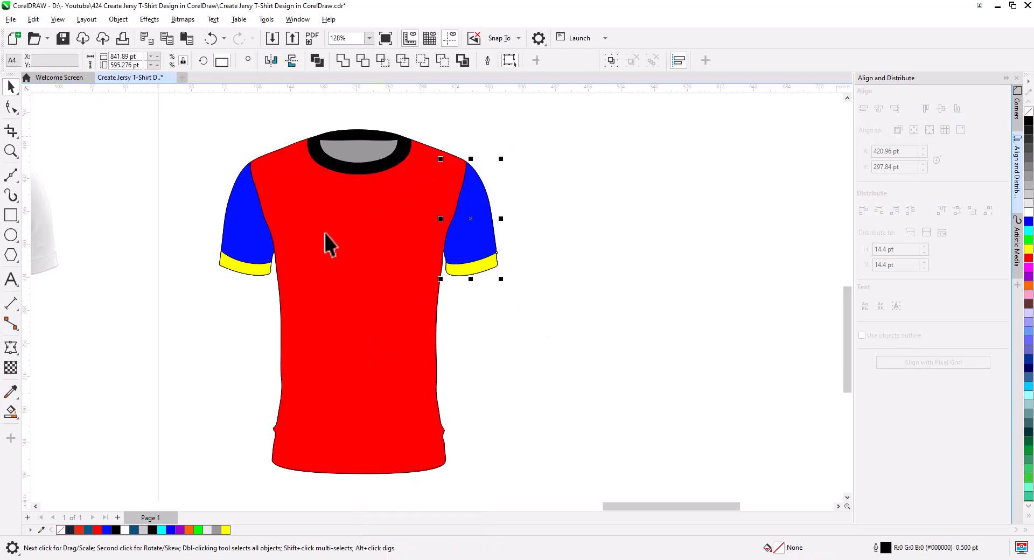
left_click_drag(190, 145, 299, 299)
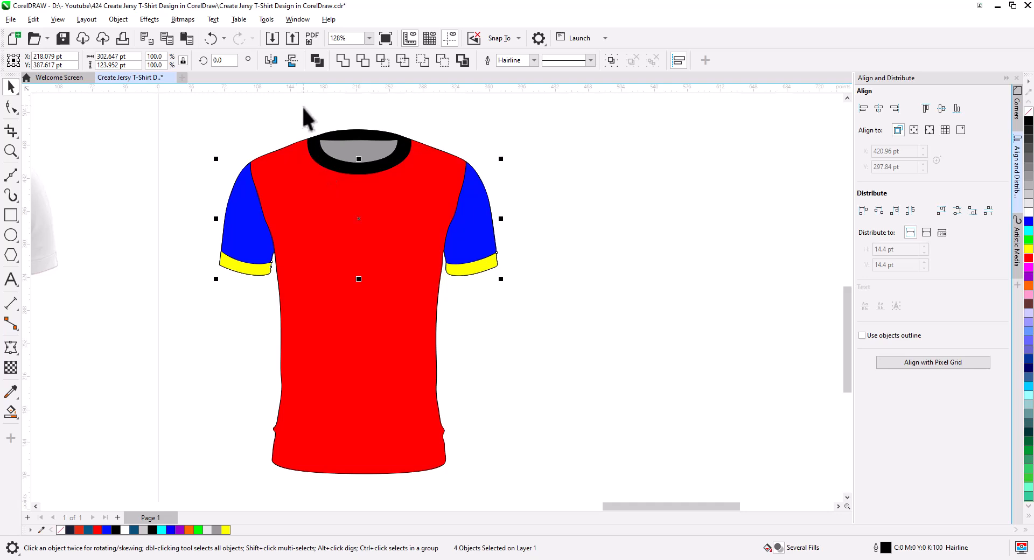
left_click_drag(432, 196, 431, 196)
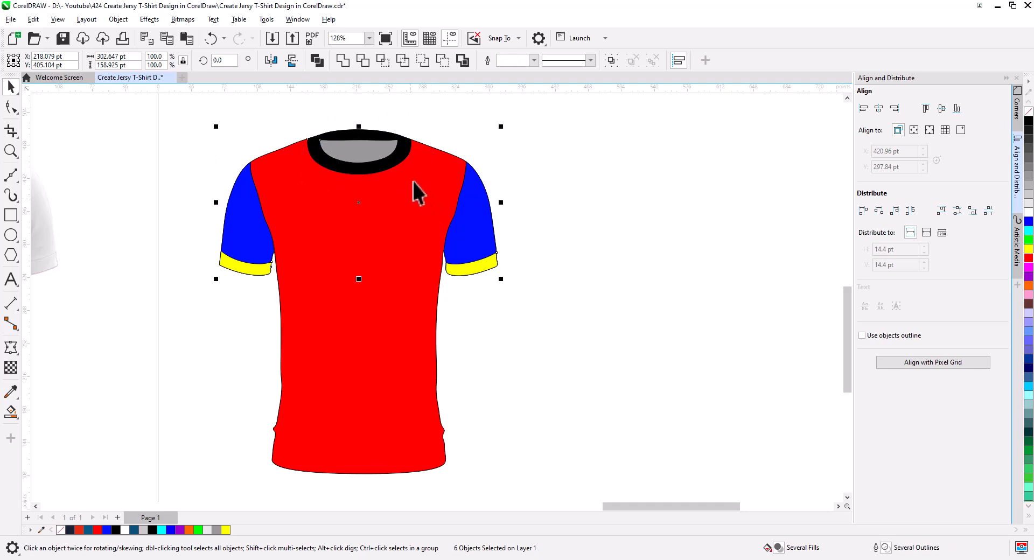
right_click(407, 153)
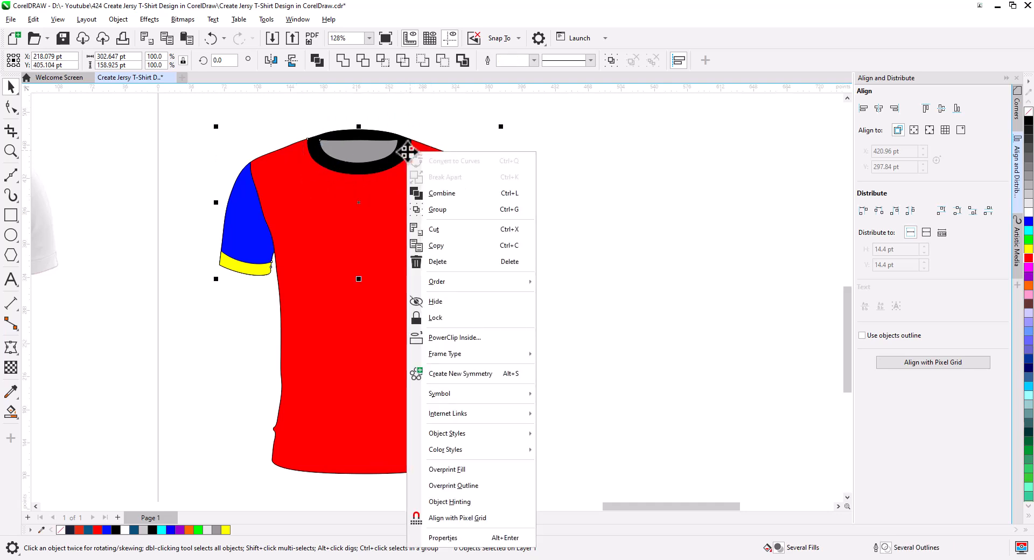
left_click(469, 337)
left_click(364, 320)
left_click(540, 328)
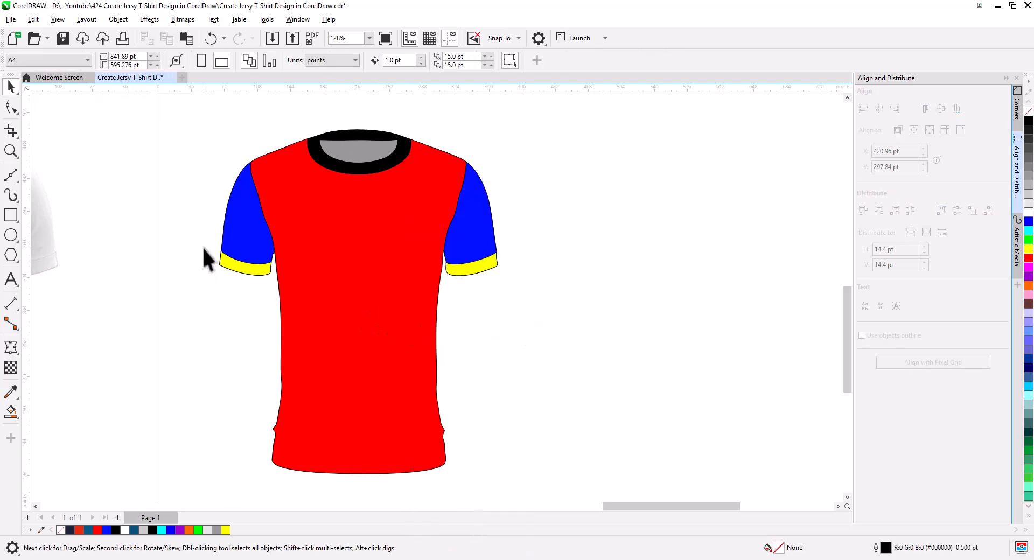
Open the shirt's PowerClip contents for editing and bring the shading bitmap to the front of the layer
left_click(327, 244)
left_click(51, 103)
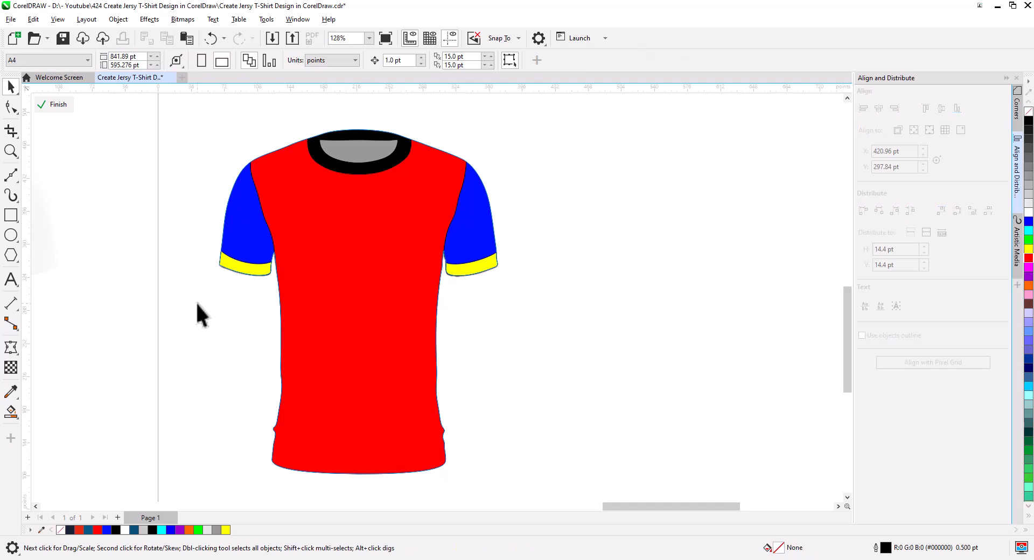
left_click(266, 364)
right_click(266, 364)
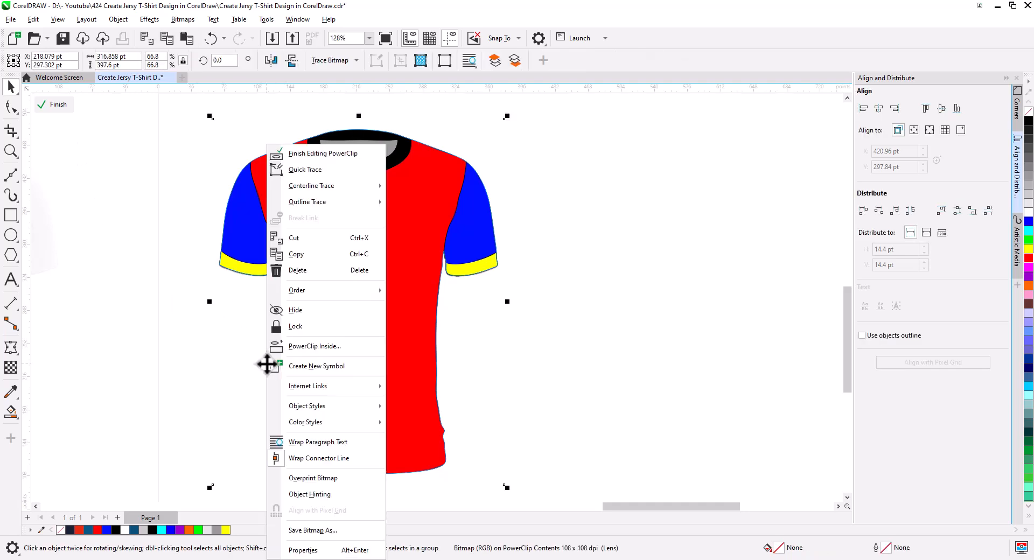
mouse_move(344, 290)
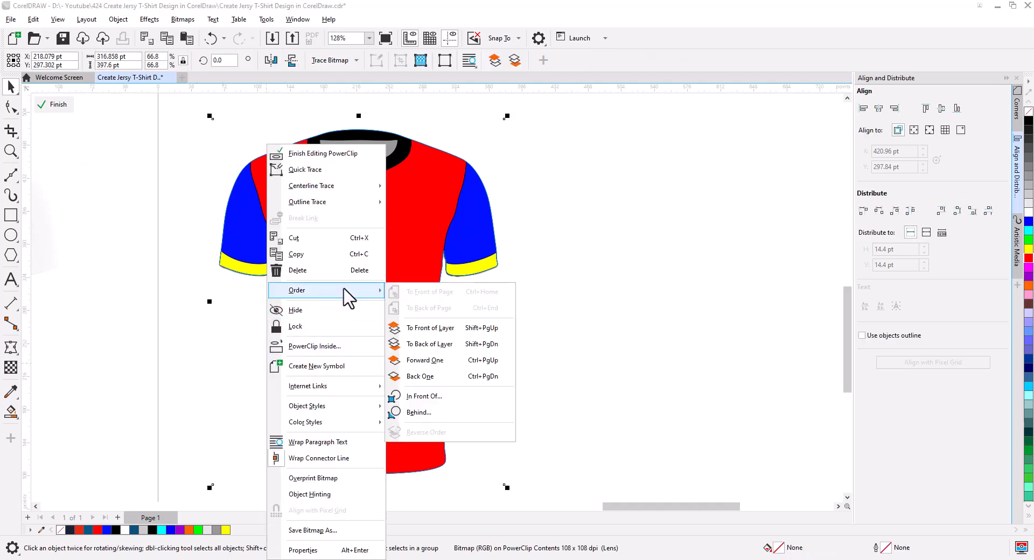
left_click(430, 328)
left_click(540, 323)
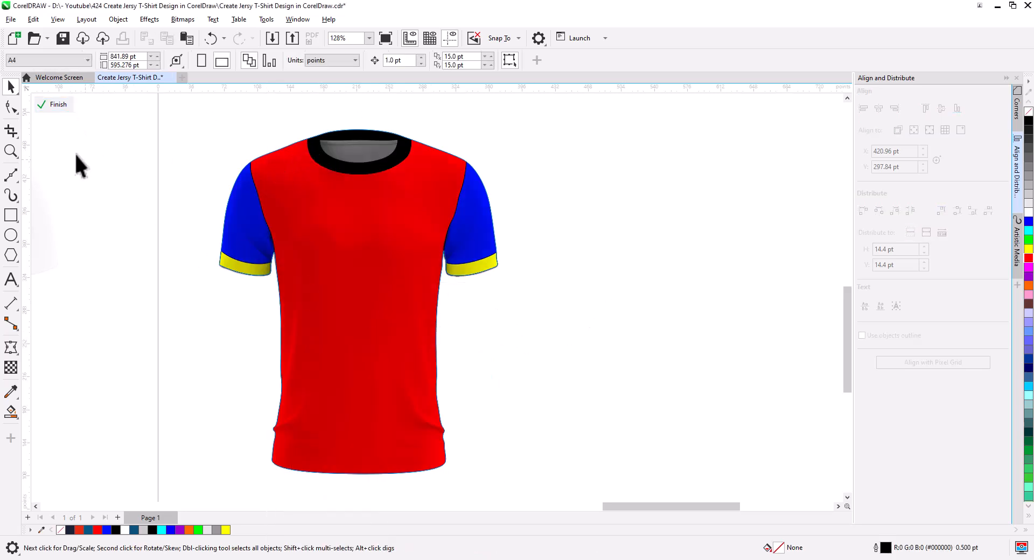
Fill the collar around the neck opening with yellow and finish editing the PowerClip
left_click(324, 159)
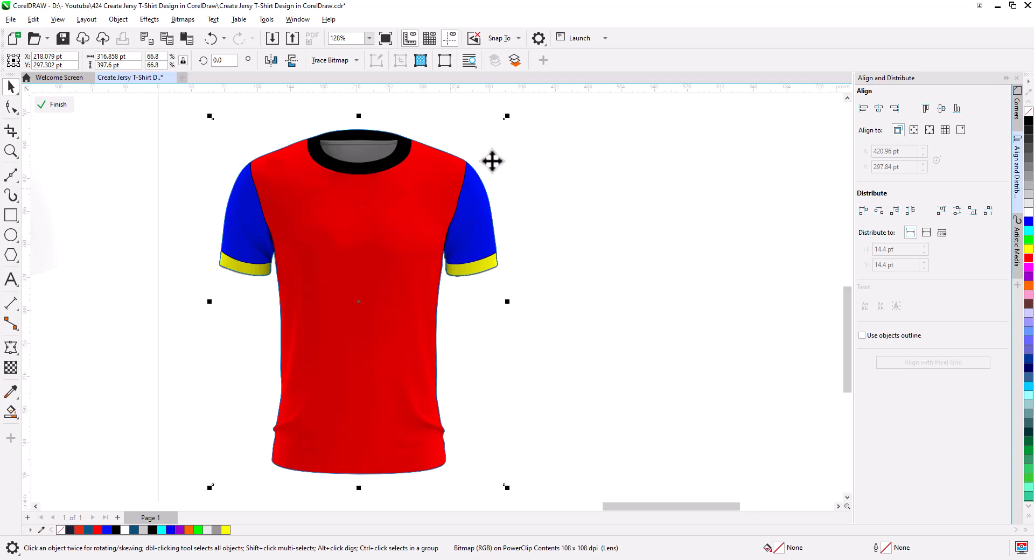
left_click(471, 147)
left_click_drag(458, 158, 484, 259)
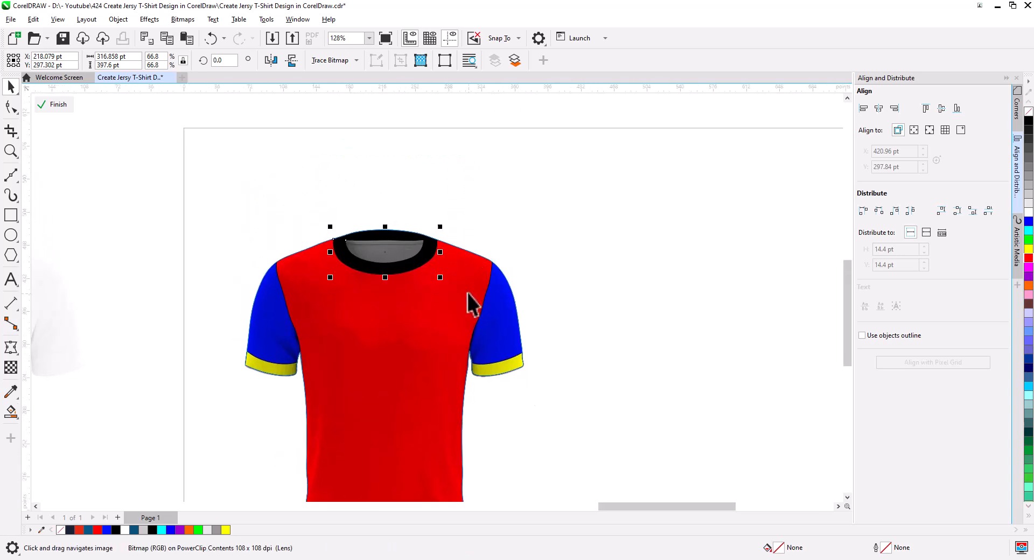
left_click_drag(326, 166, 429, 277)
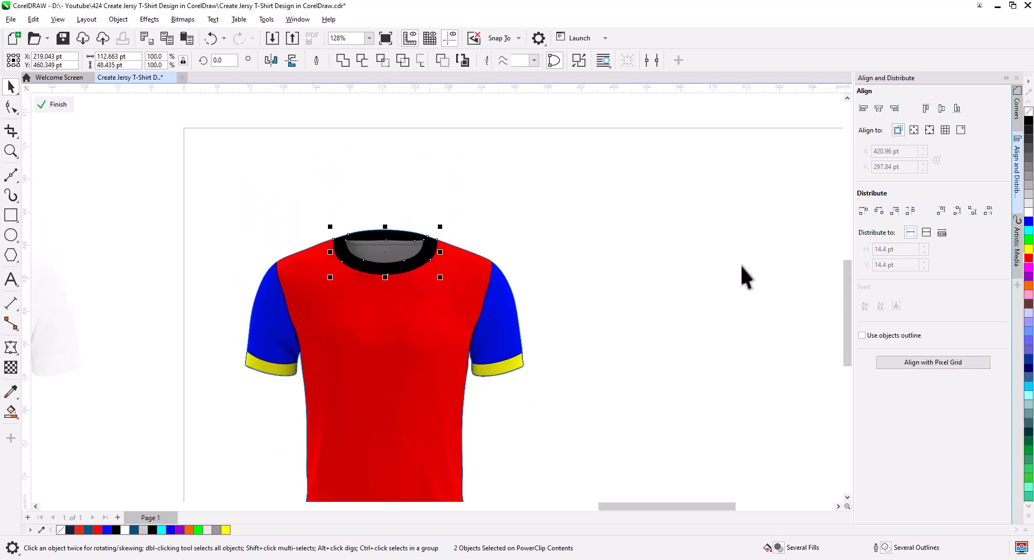
left_click(1028, 249)
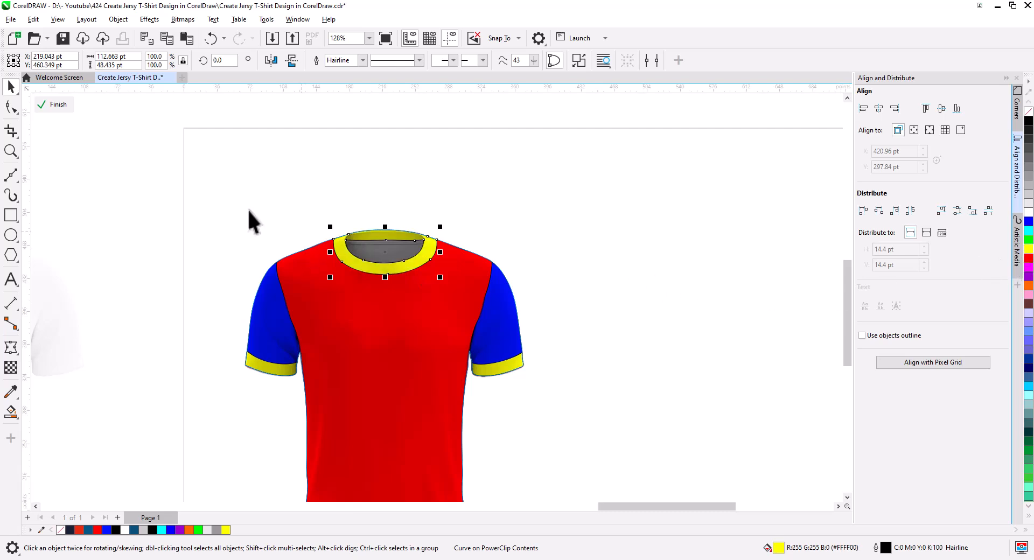
left_click(54, 104)
left_click(144, 260)
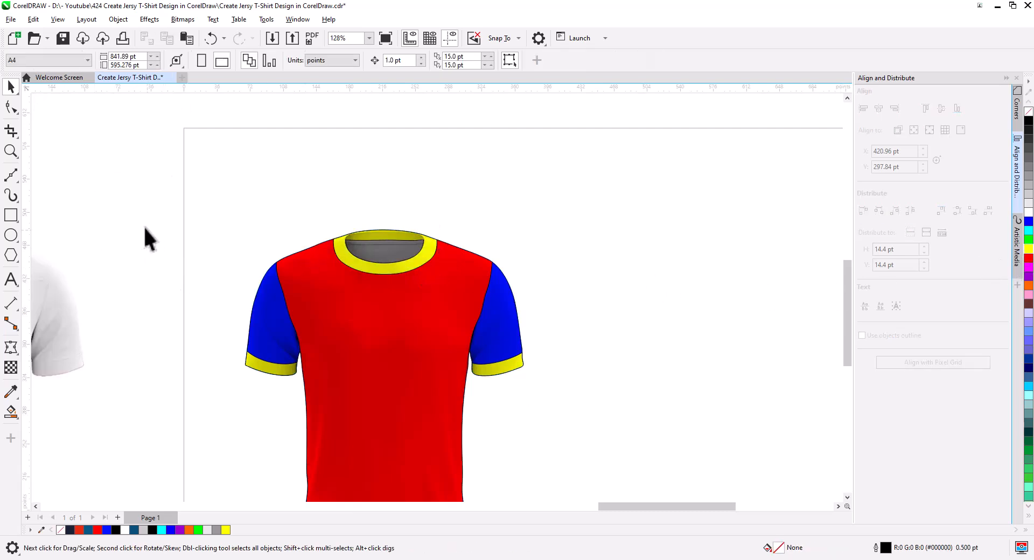
Remove the outline from the shirt's outer PowerClip curve
scroll(398, 274, "up", 5)
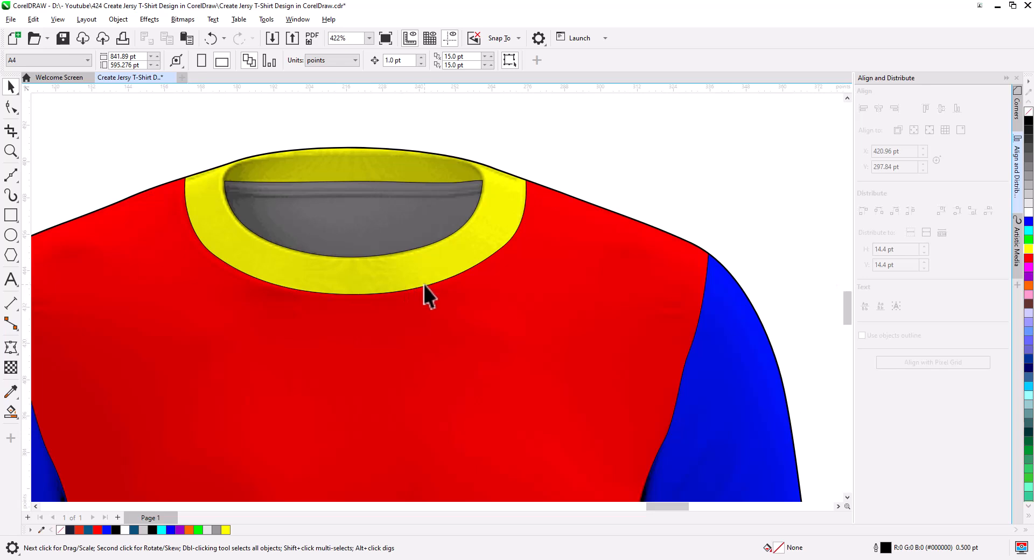
left_click(524, 275)
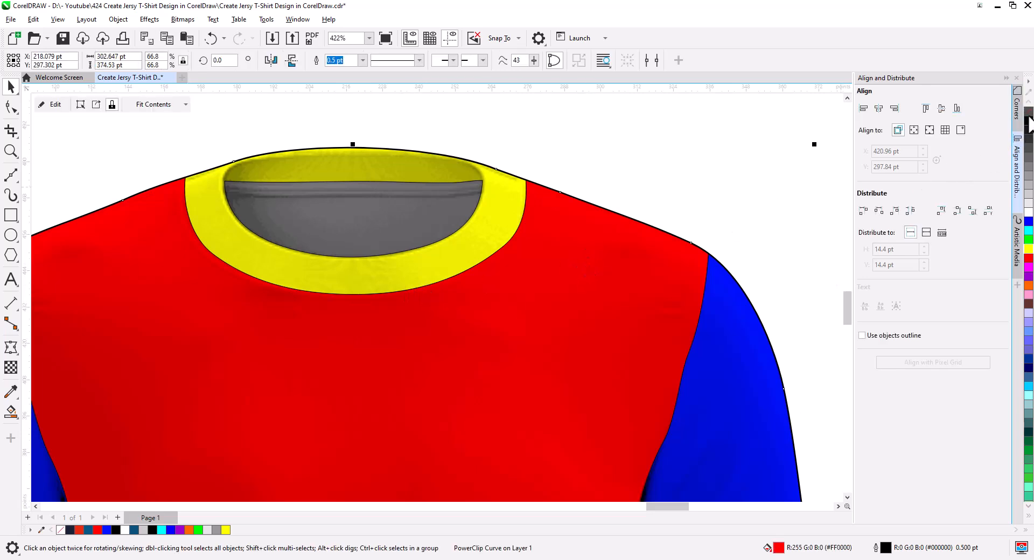
left_click(726, 183)
scroll(490, 226, "down", 4)
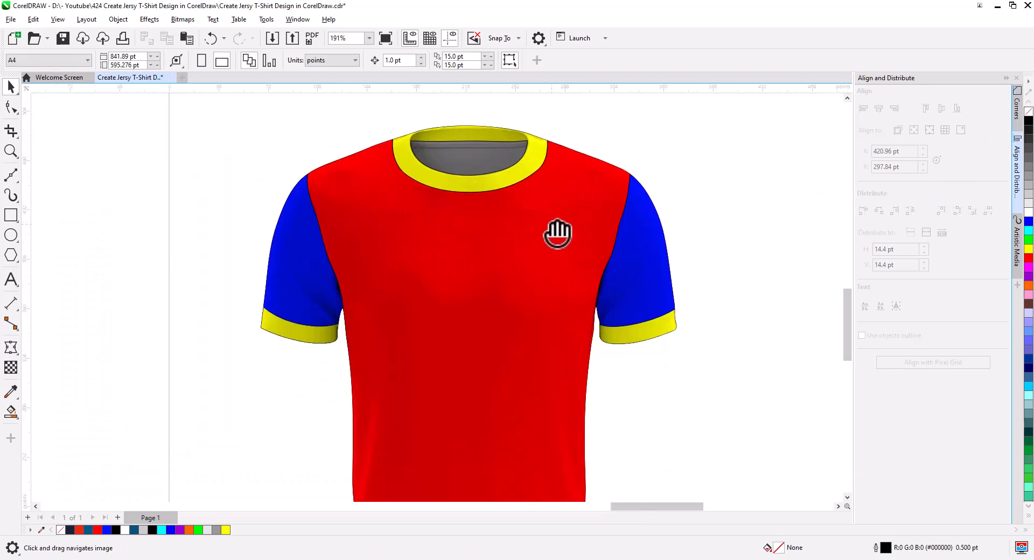
Remove the outlines from all objects inside the shirt's PowerClip and finish editing it
scroll(552, 258, "down", 2)
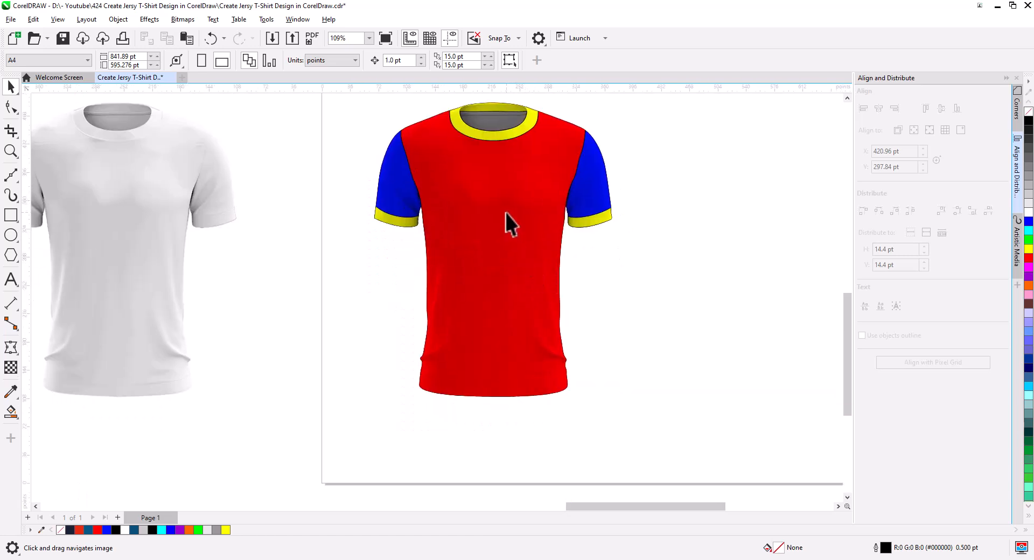
left_click(506, 212)
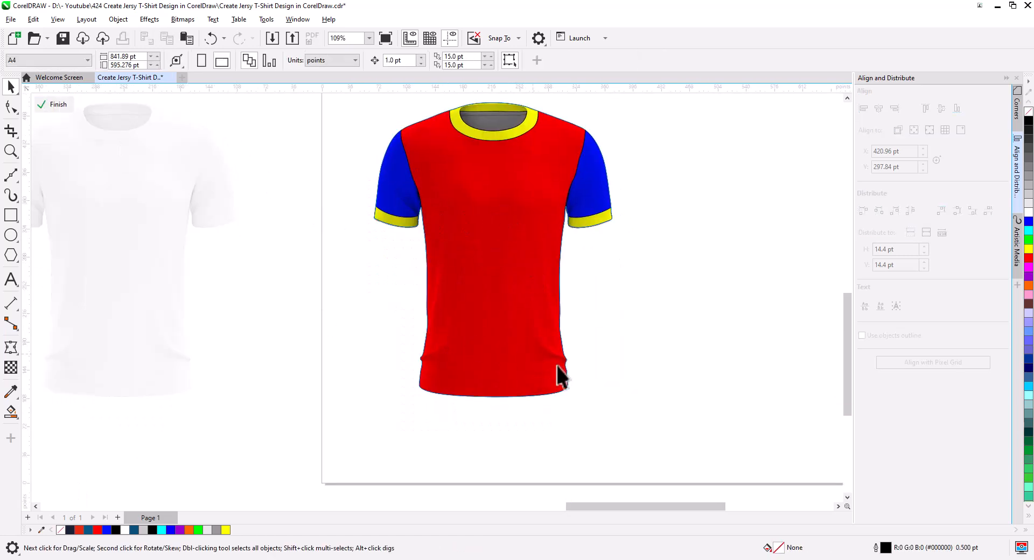
scroll(546, 388, "down", 1)
left_click_drag(366, 222, 370, 172)
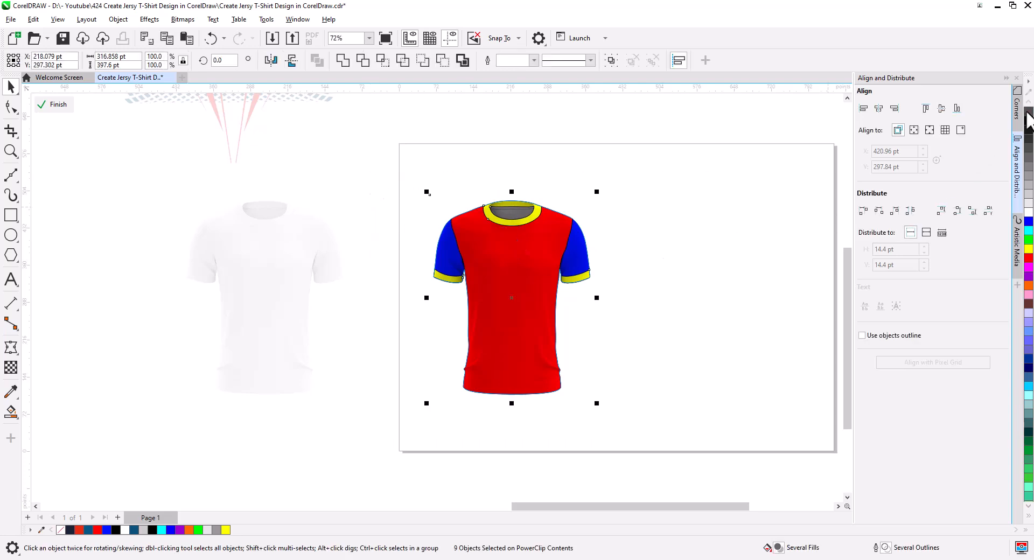
left_click(56, 104)
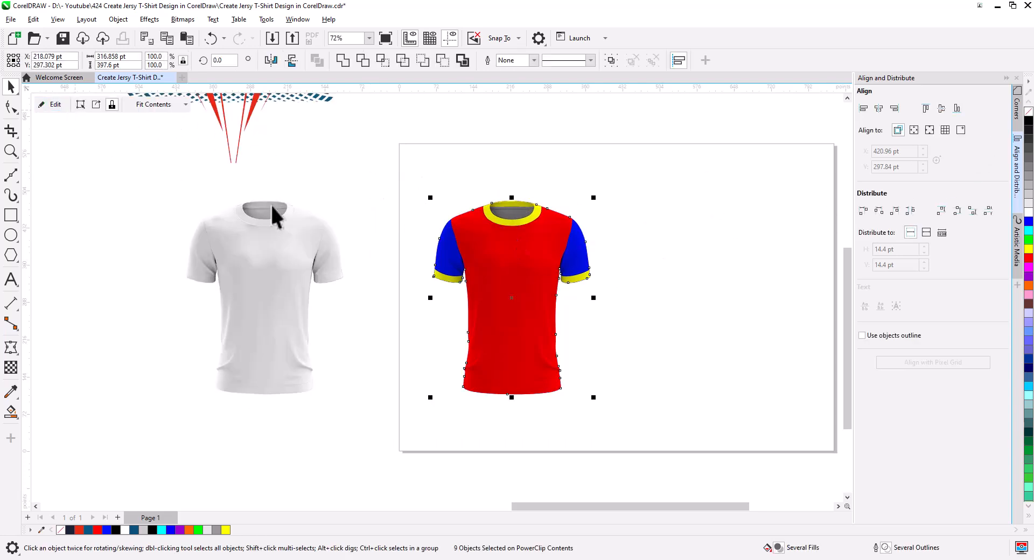
left_click(481, 253)
key("Escape")
scroll(488, 263, "up", 1)
left_click_drag(564, 273, 519, 312)
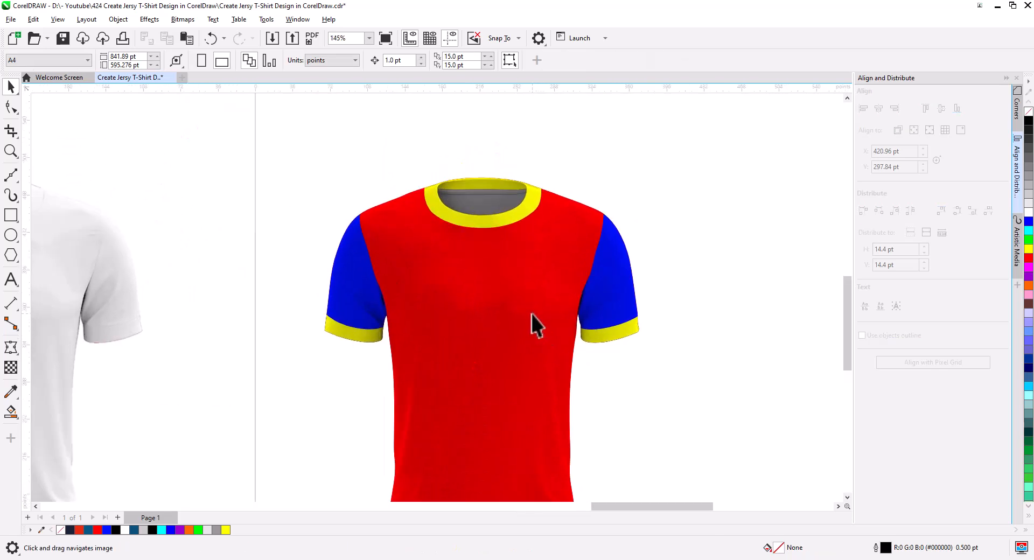
scroll(531, 313, "up", 1)
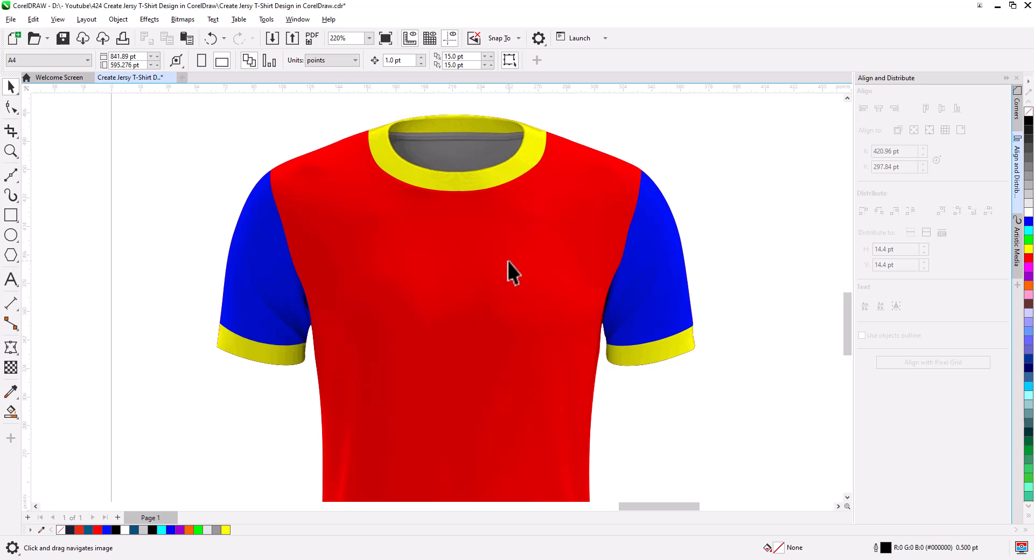
scroll(505, 263, "down", 1)
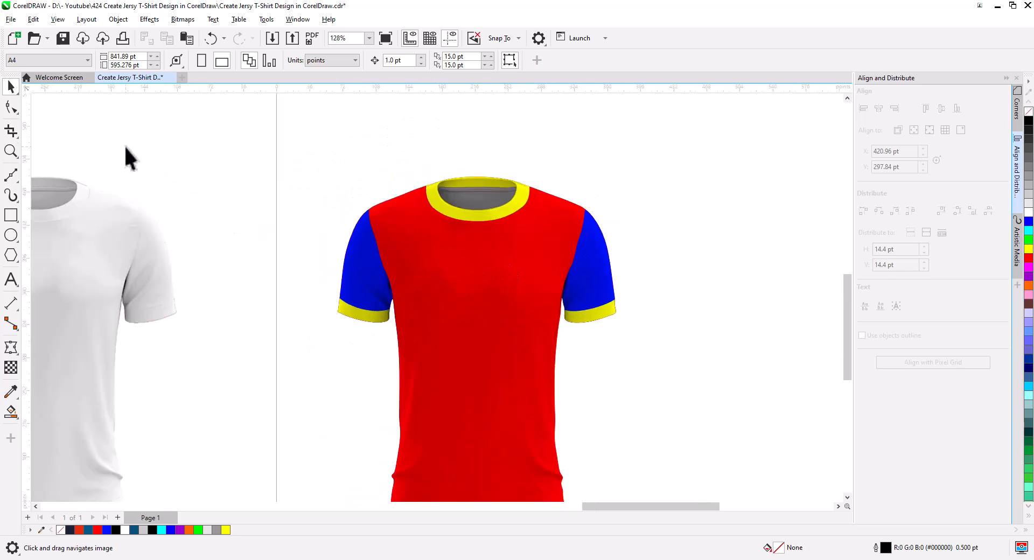
Duplicate the two shading bitmaps in place inside the shirt's PowerClip to deepen the shading
left_click(427, 240)
left_click_drag(462, 253, 426, 209)
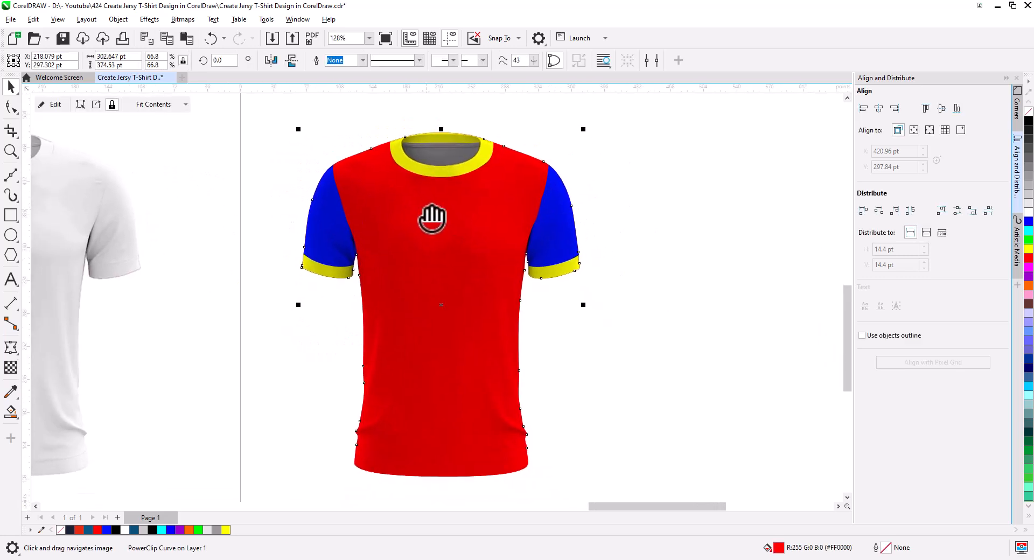
left_click(52, 104)
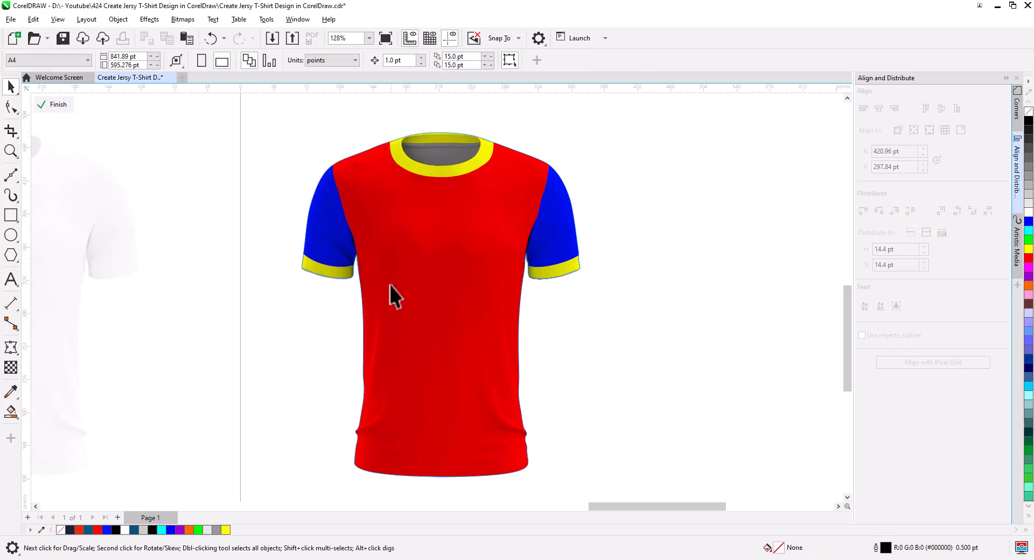
left_click(353, 316)
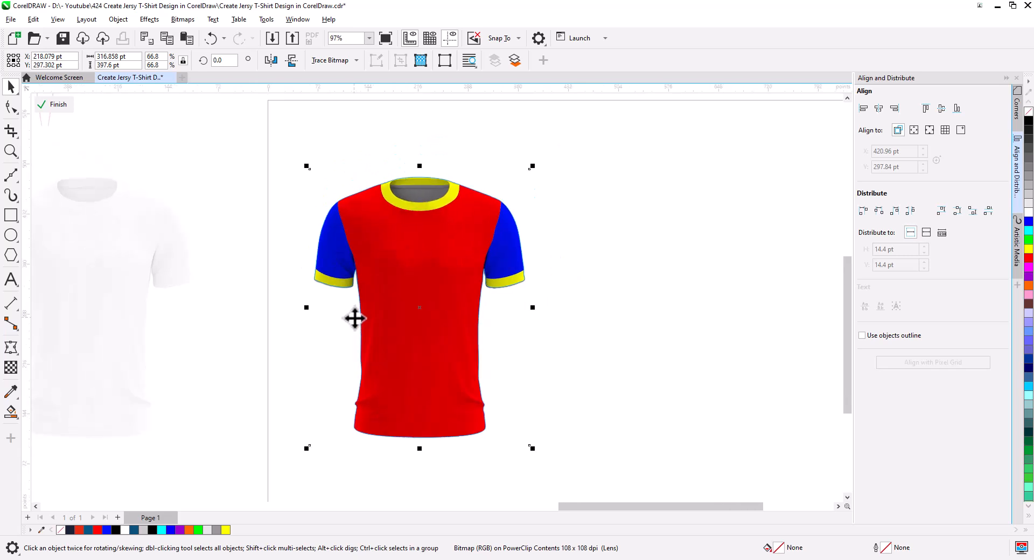
scroll(353, 316, "down", 2)
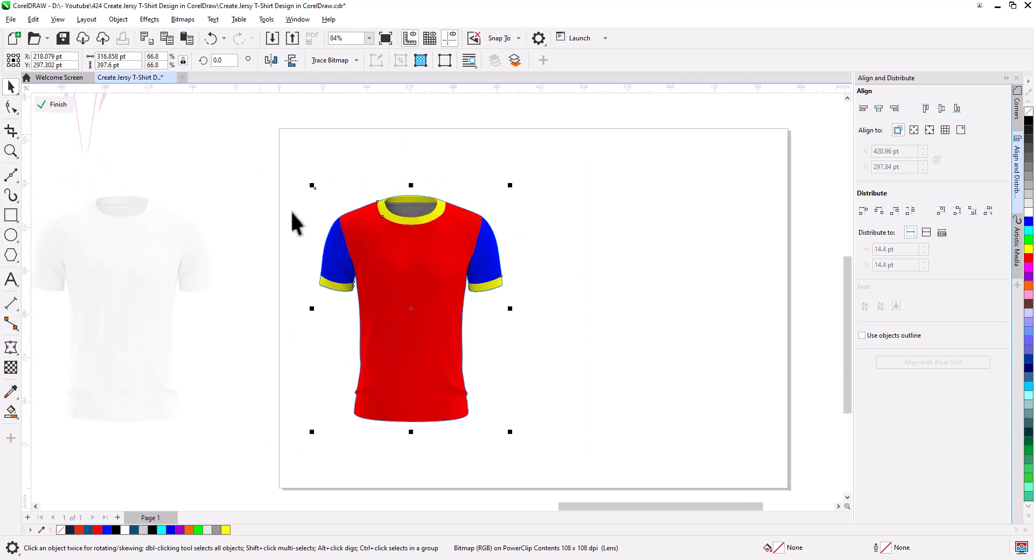
key("ctrl+a")
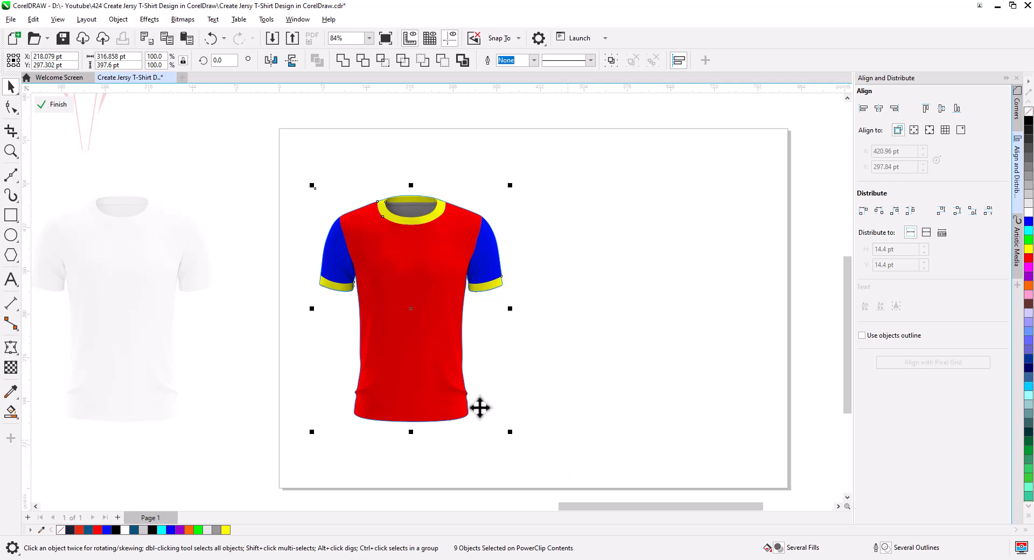
left_click_drag(283, 132, 559, 425)
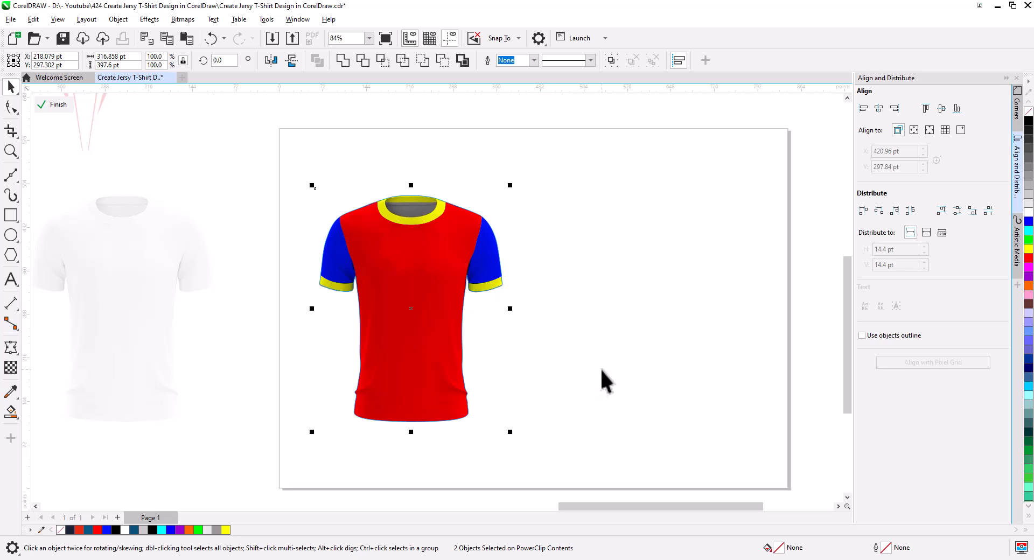
key("ctrl+v")
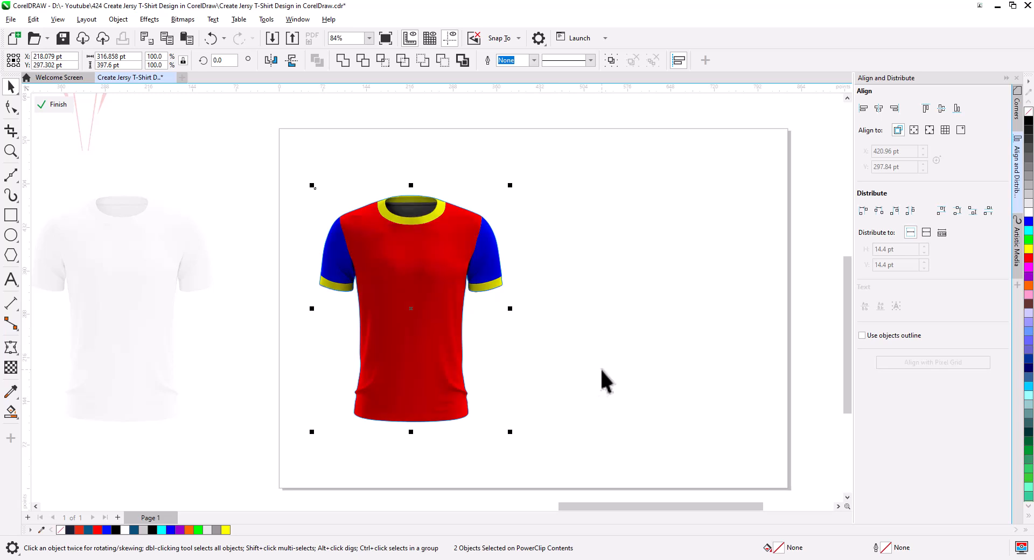
Finish editing the shirt's PowerClip and inspect the shading on the coloured shirt
left_click(53, 104)
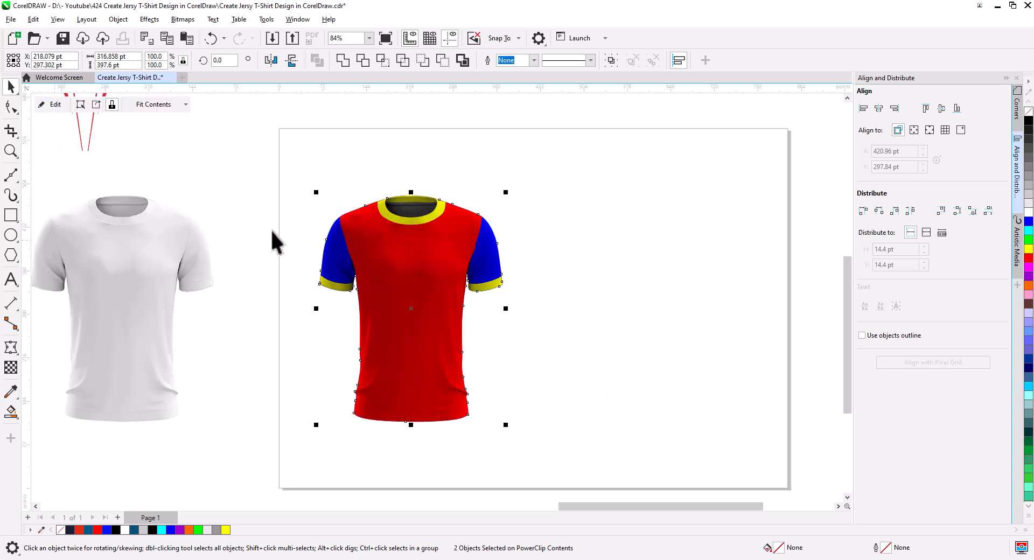
left_click(270, 229)
scroll(418, 321, "up", 2)
left_click_drag(431, 325, 455, 320)
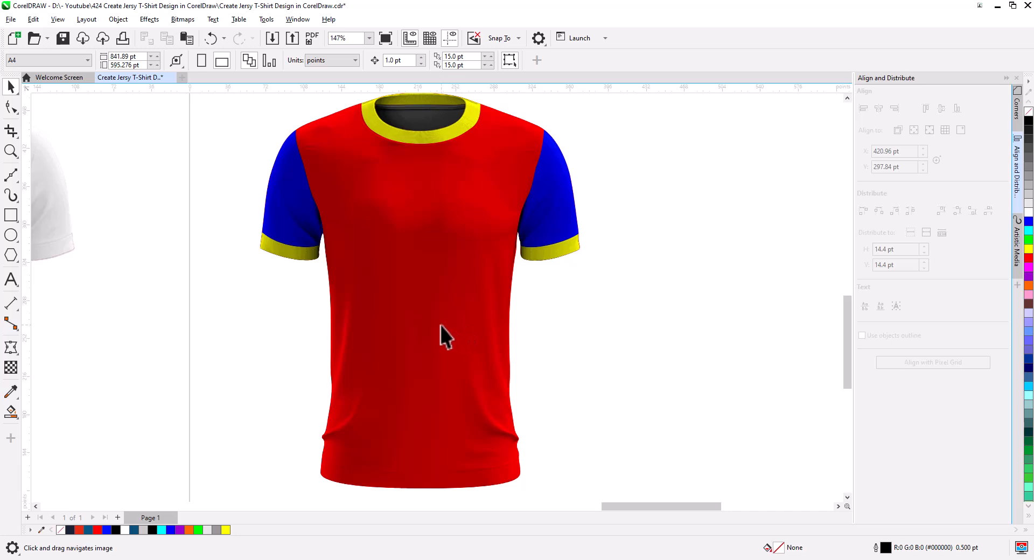
scroll(434, 311, "down", 4)
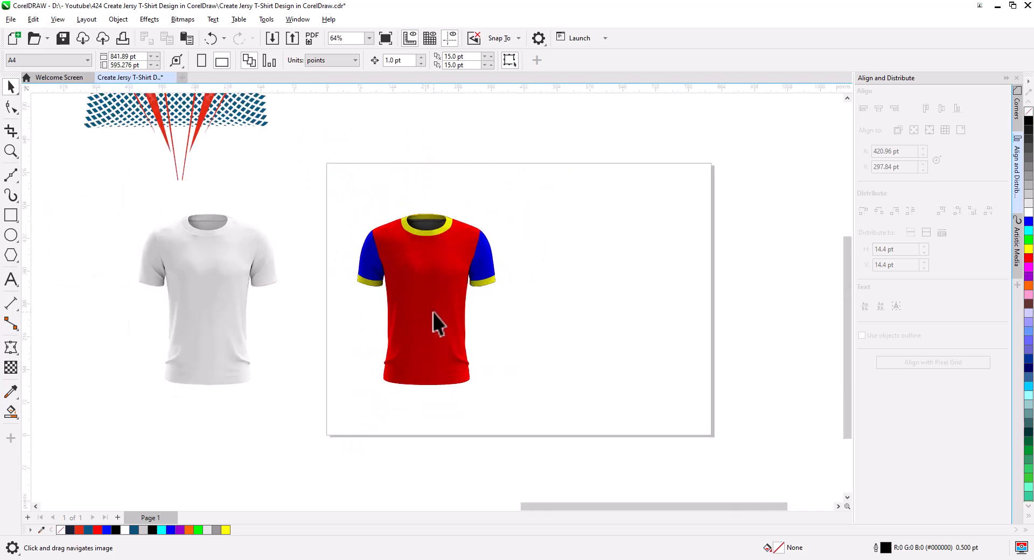
Duplicate the coloured shirt horizontally beside the original on the page
left_click_drag(433, 323, 373, 321)
scroll(389, 321, "down", 1)
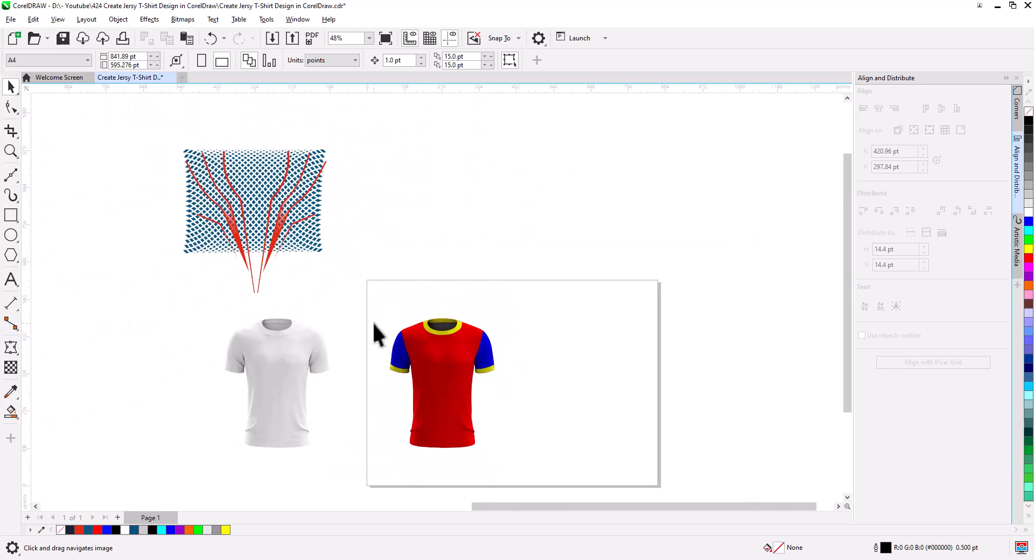
left_click(457, 395)
left_click_drag(458, 395, 573, 393)
left_click(602, 419)
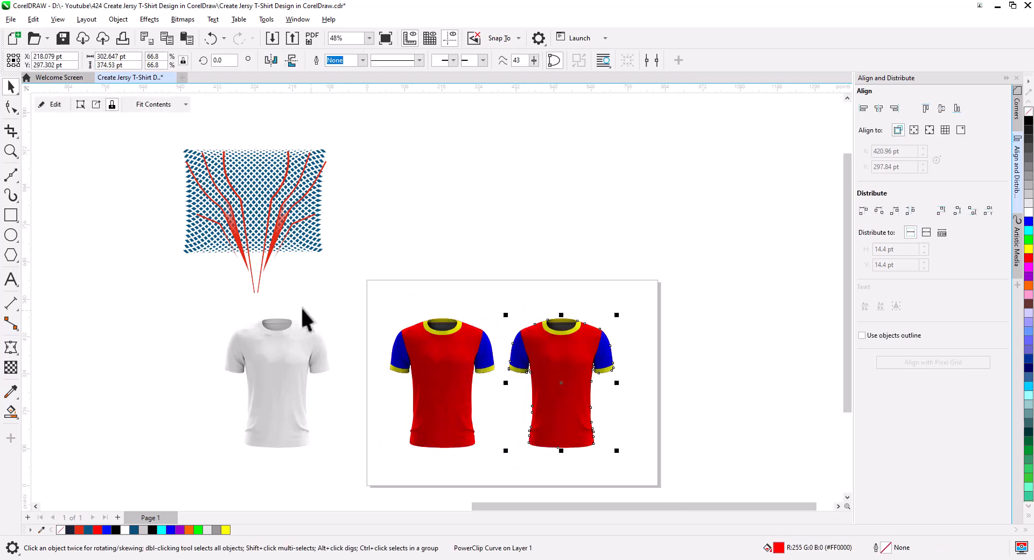
Group the blue diamond mesh with the red stripe artwork above the grey shirt
left_click_drag(346, 286, 353, 292)
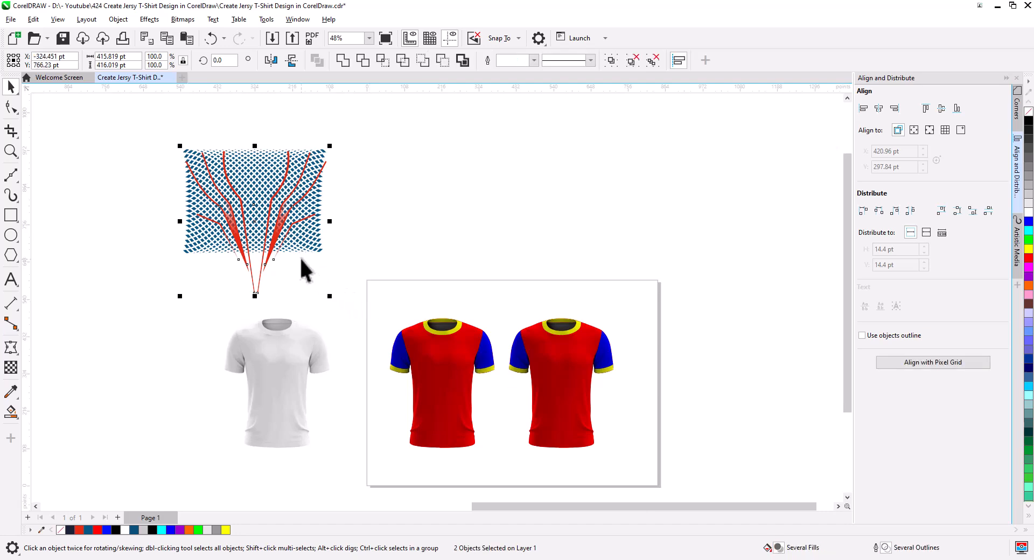
right_click(300, 215)
left_click(331, 231)
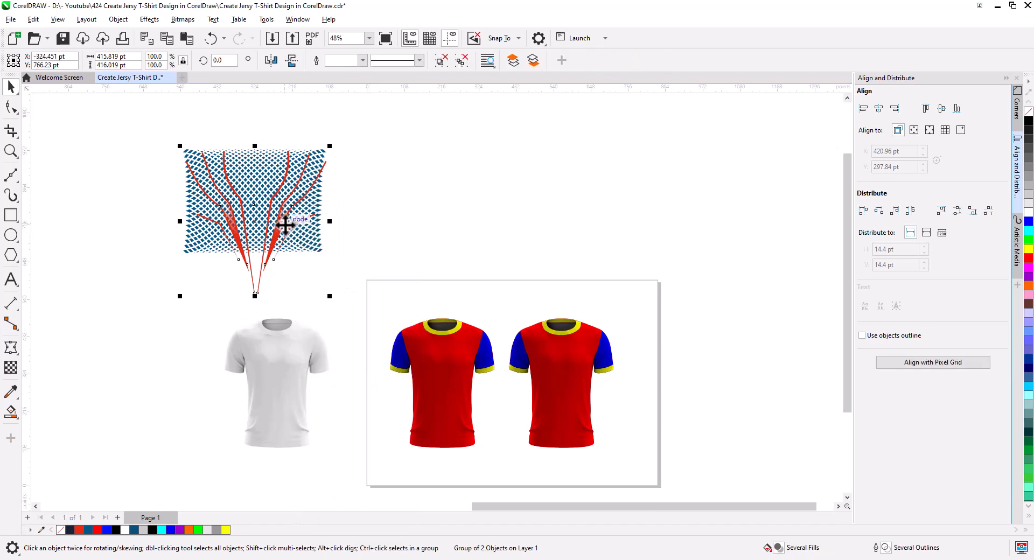
Move the grouped pattern over the duplicated shirt and bring it to the front of the layer
left_click_drag(310, 248, 667, 342)
scroll(604, 356, "up", 6)
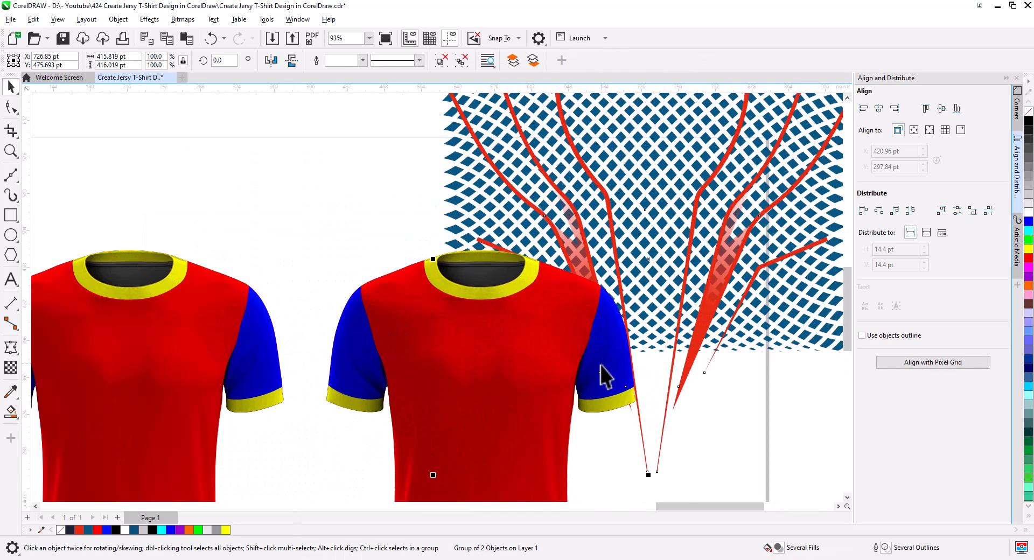
scroll(531, 289, "down", 3)
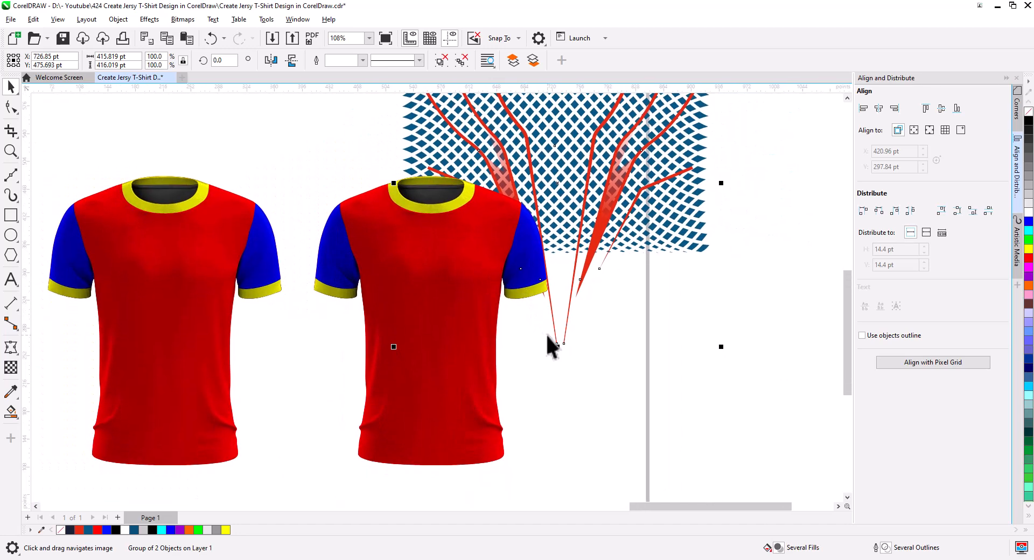
left_click_drag(548, 338, 547, 354)
left_click_drag(563, 193, 481, 310)
key("shift+Page_Up")
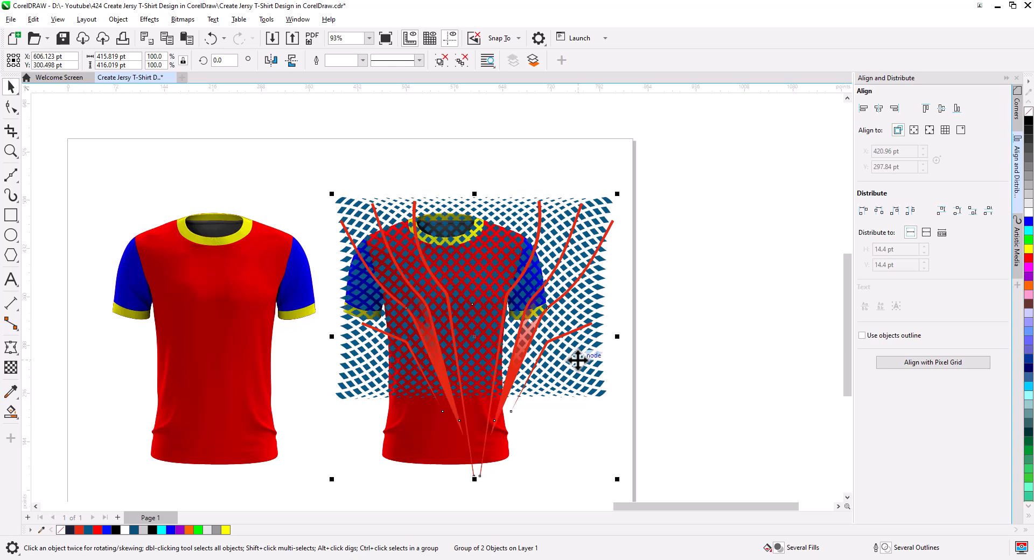
Scale the pattern group down to about 277 pt wide and centre it horizontally on the duplicated shirt
left_click_drag(616, 479, 526, 409)
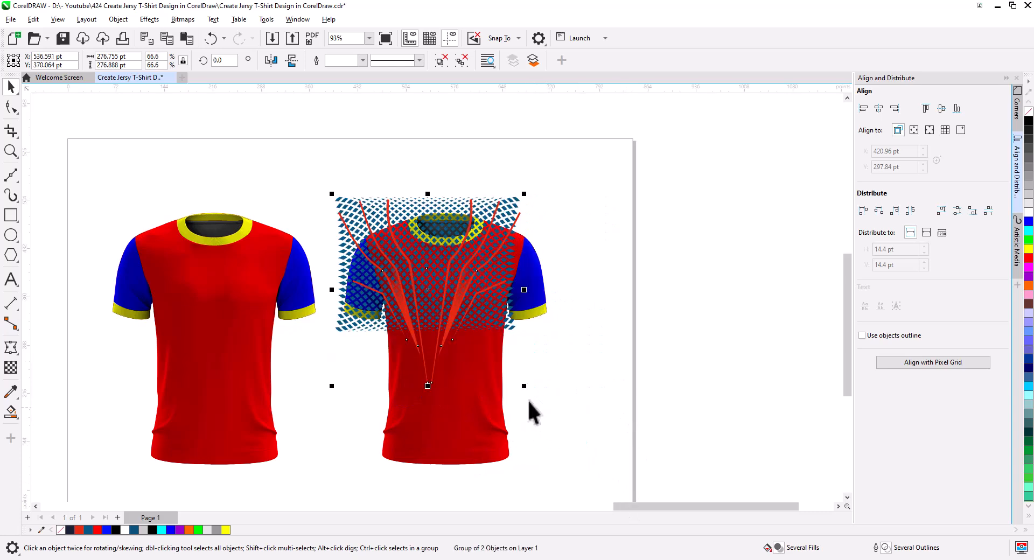
left_click(485, 427, "shift")
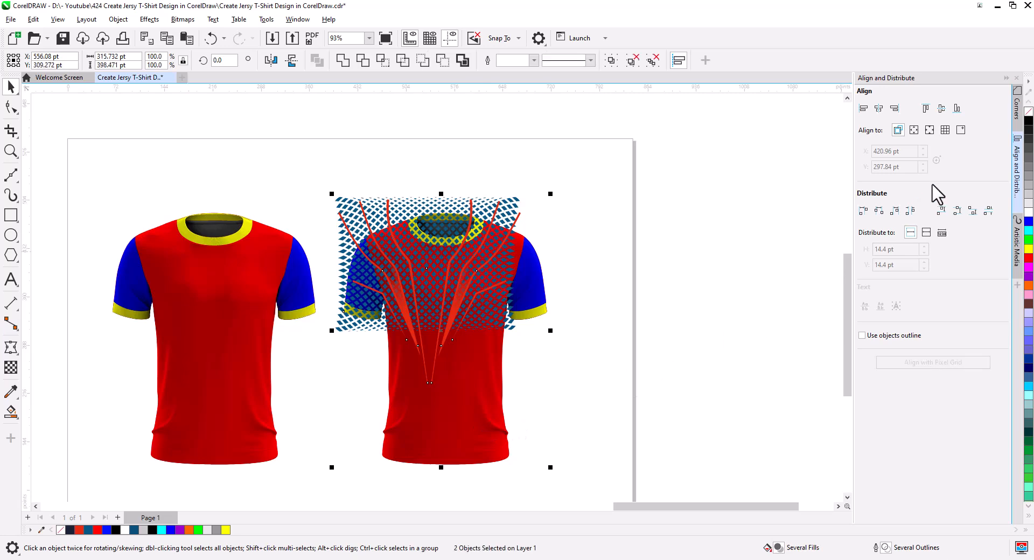
left_click(878, 108)
left_click(683, 326)
scroll(437, 298, "up", 3)
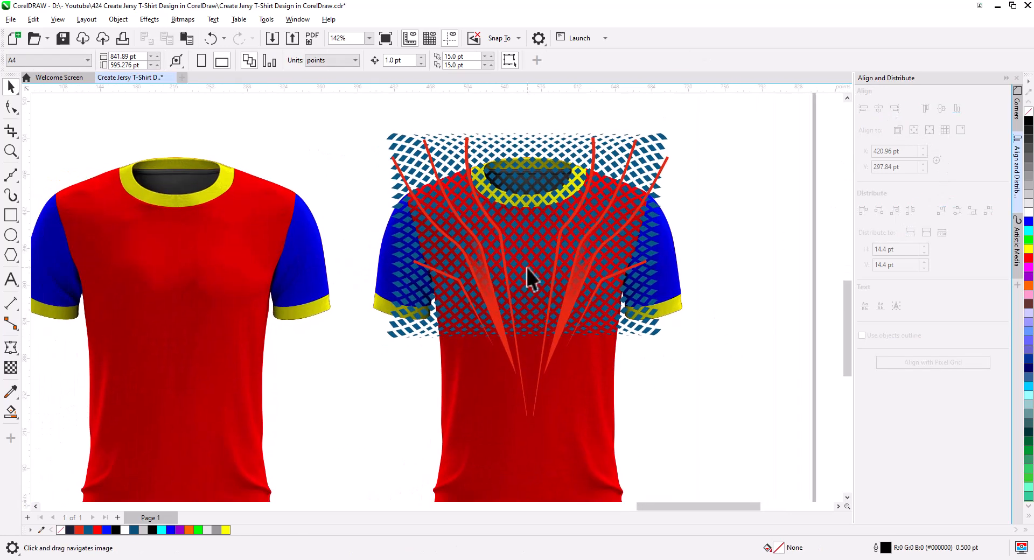
Shrink the pattern group to about 242 pt wide and position it over the shirt's chest, level with the collar
left_click_drag(525, 267, 538, 297)
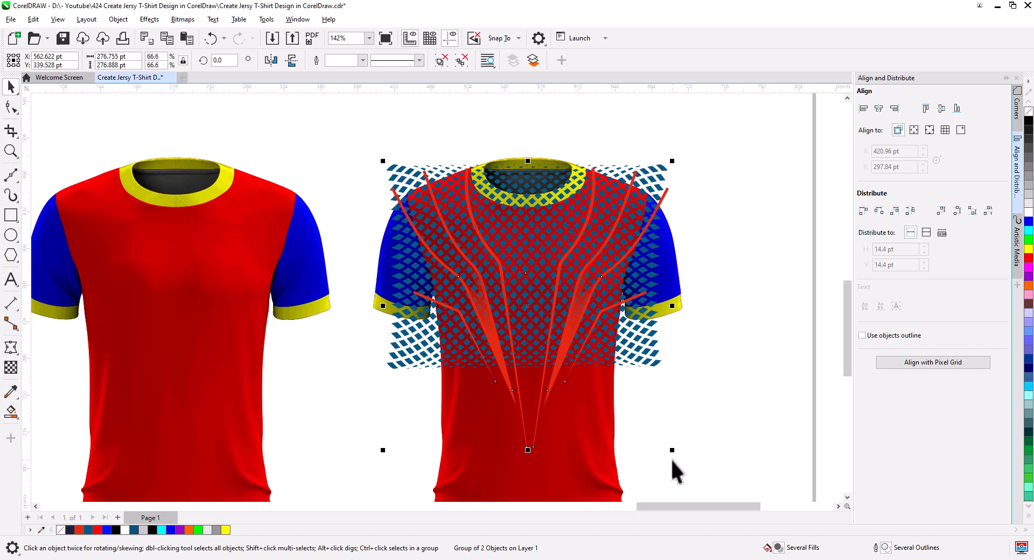
left_click_drag(672, 454, 654, 432)
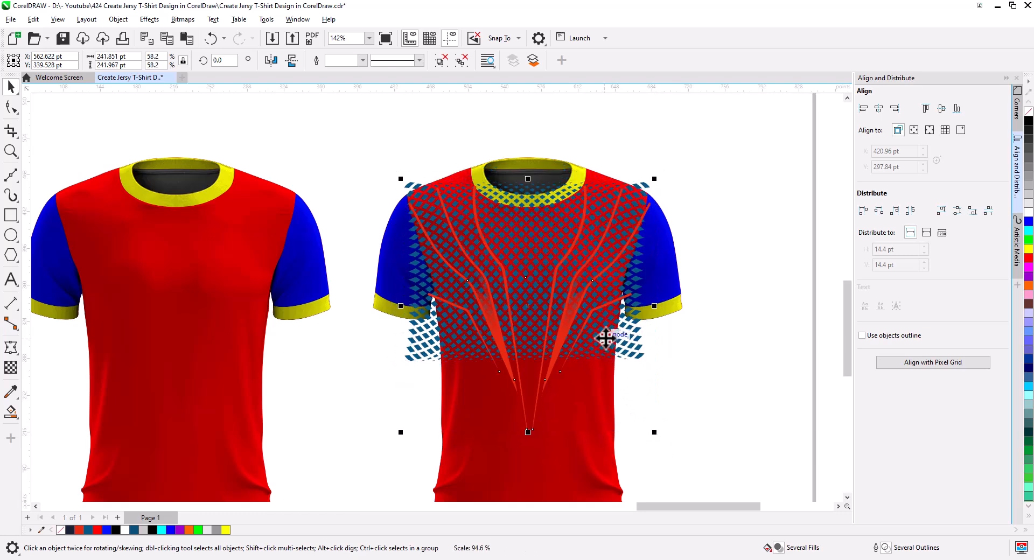
mouse_move(605, 338)
left_mouse_down()
mouse_move(605, 326)
mouse_move(598, 340)
left_mouse_up()
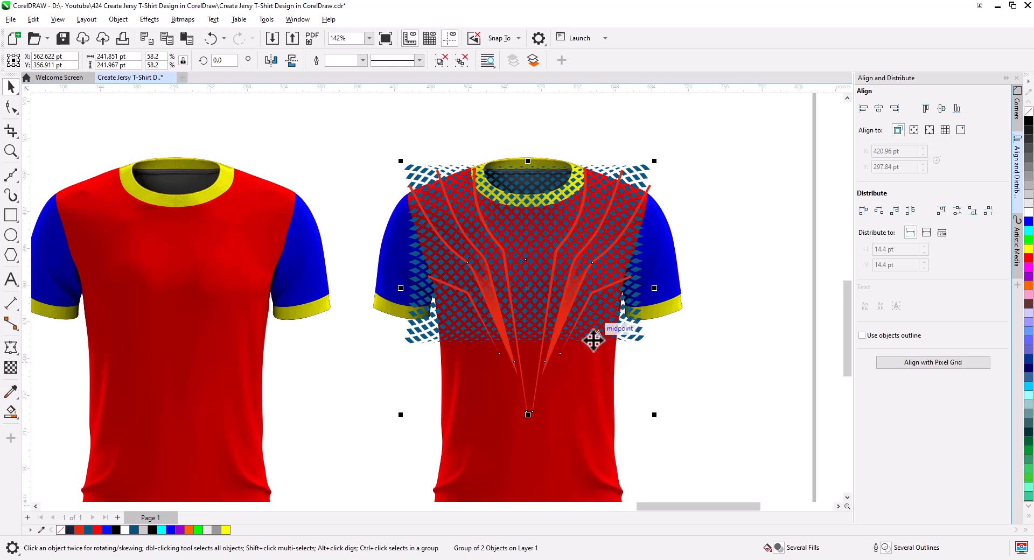
Place the pattern group inside the duplicated shirt with PowerClip Inside
right_click(634, 335)
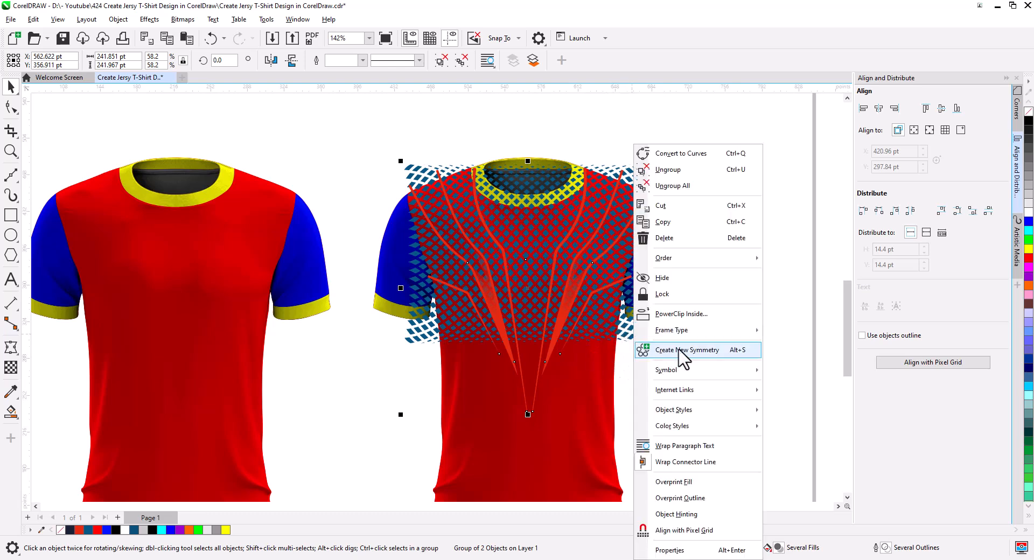
left_click(673, 246)
left_click(587, 383)
left_click(643, 399)
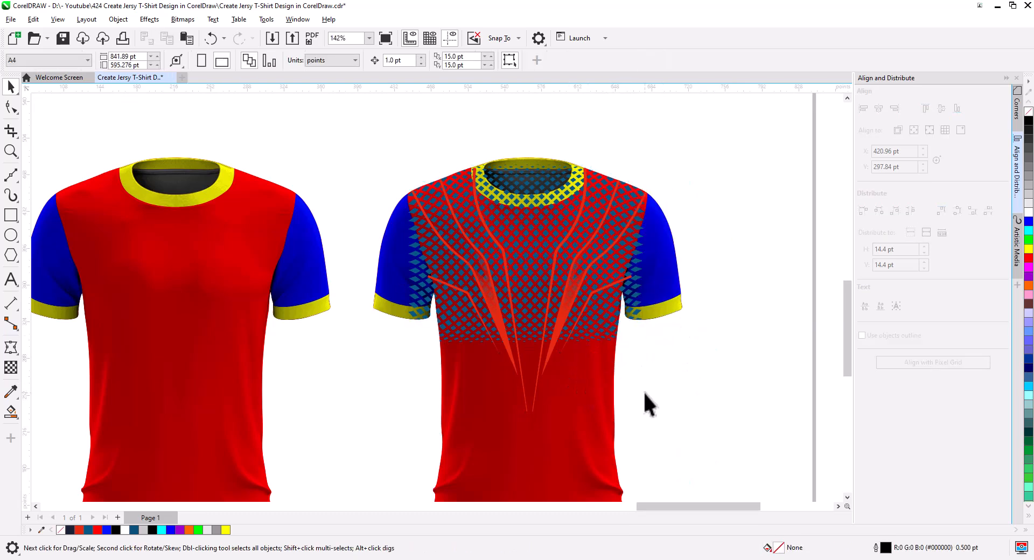
Open the duplicated shirt's PowerClip for editing and send its shading bitmaps to the back of the layer
left_click(591, 409)
left_click(54, 104)
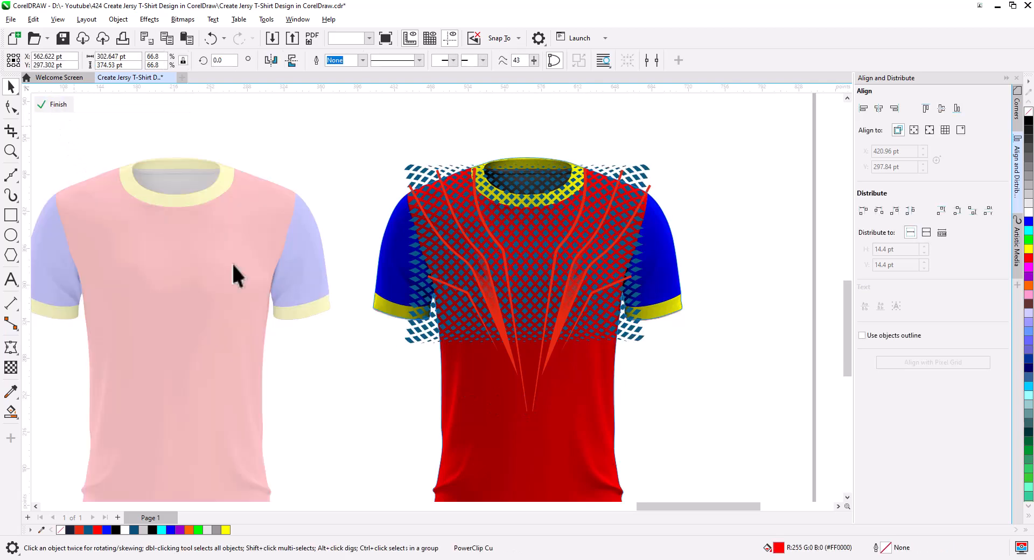
left_click(572, 411)
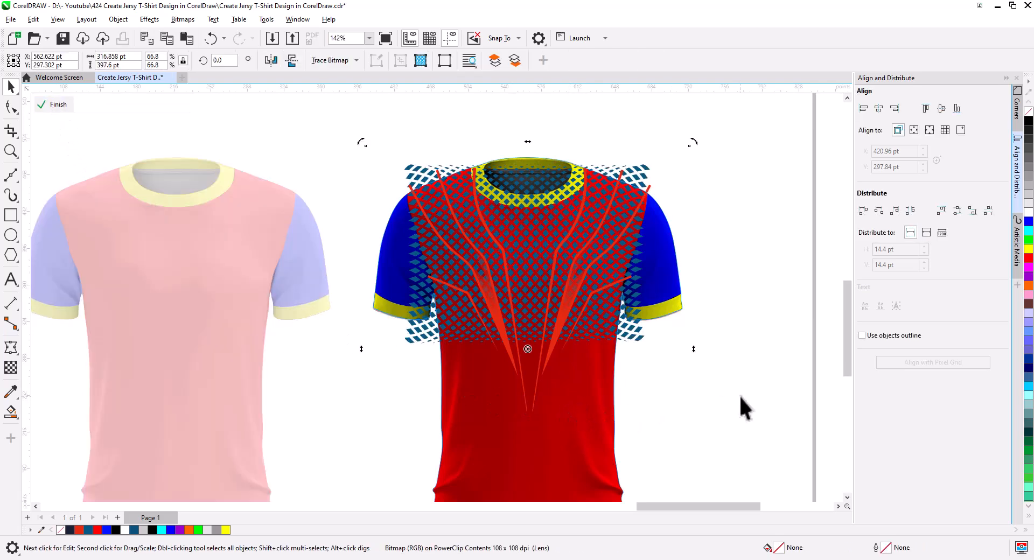
left_click(663, 408)
scroll(662, 408, "down", 2)
left_click_drag(662, 408, 611, 378)
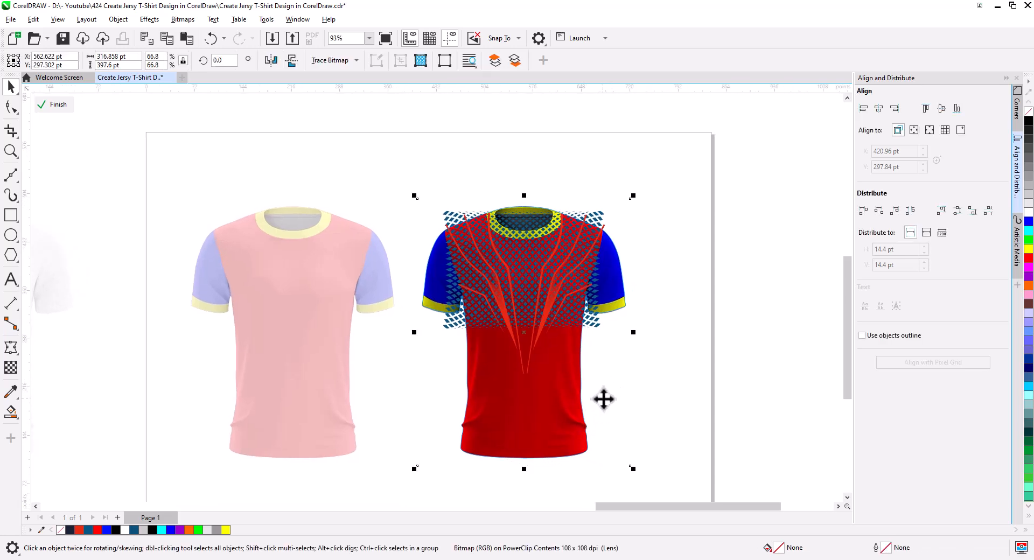
key("shift+Page_Down")
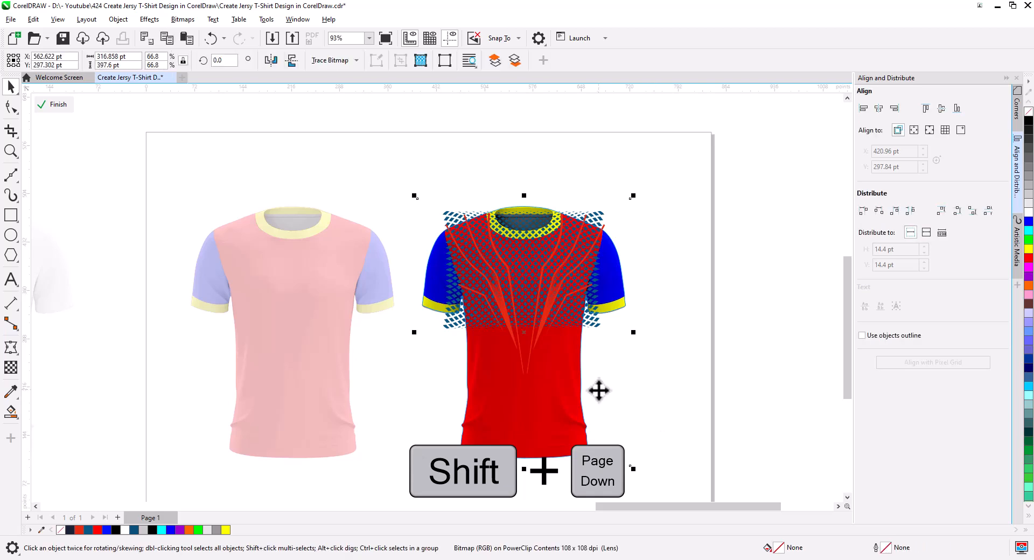
right_click(598, 391)
mouse_move(633, 291)
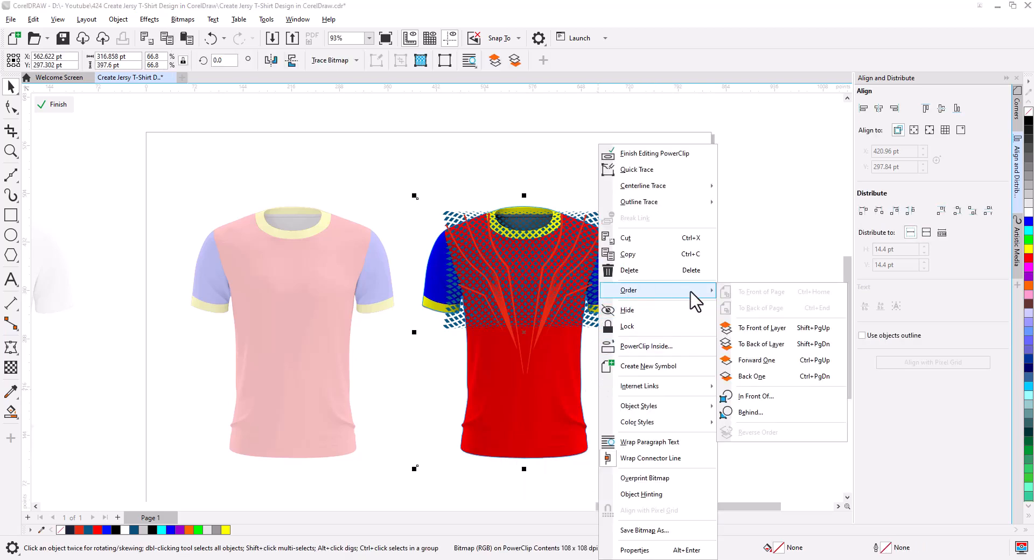
left_click(763, 350)
left_click(759, 350)
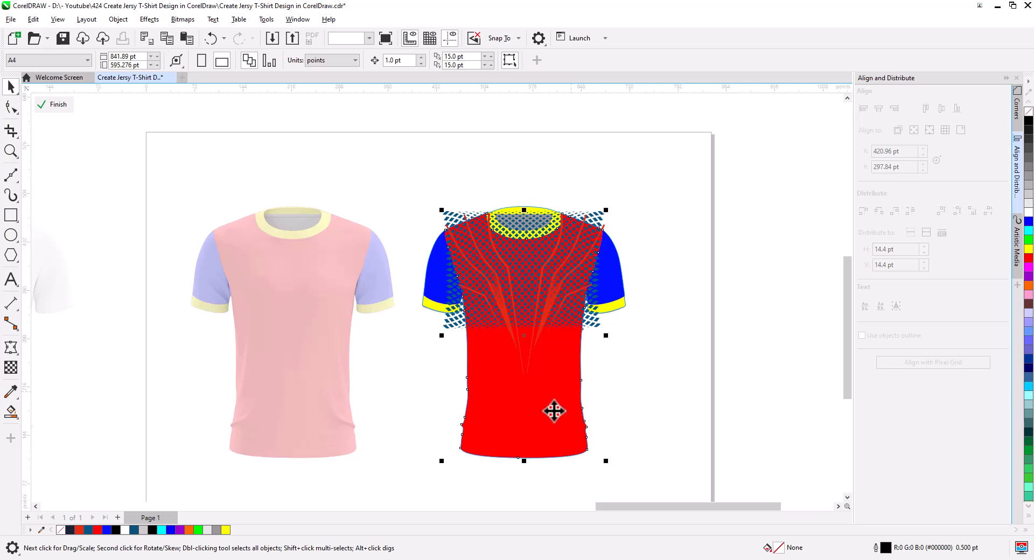
left_click_drag(554, 410, 743, 448)
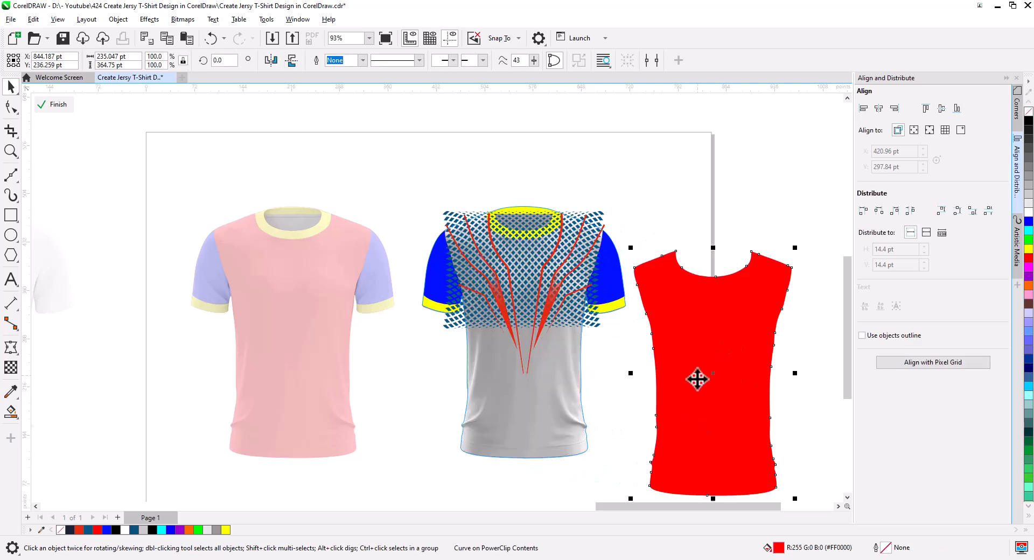
key("ctrl+z")
left_click(633, 239)
PowerClip the pattern group inside the red body curve so it is kept off the sleeves and collar
left_click(599, 214)
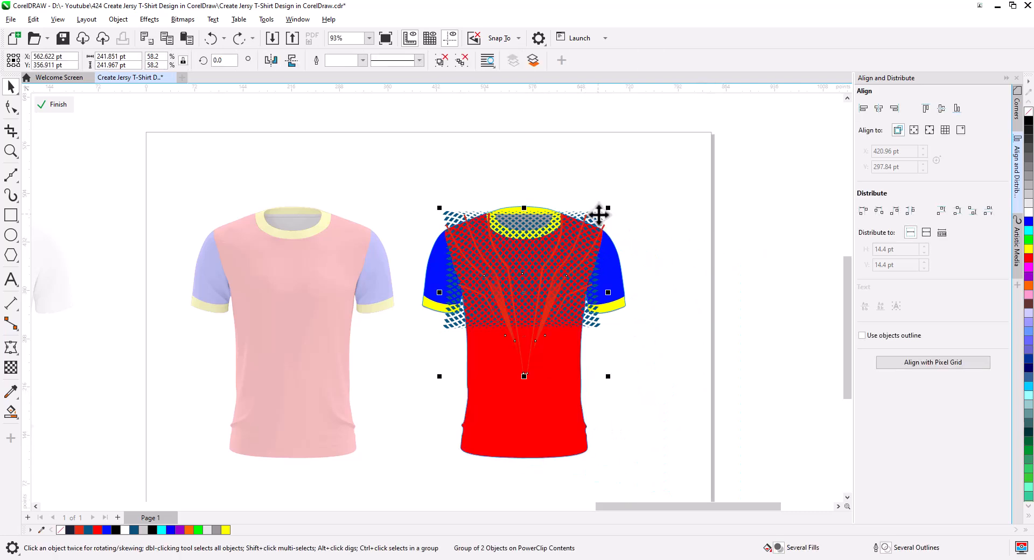
right_click(600, 213)
left_click(646, 333)
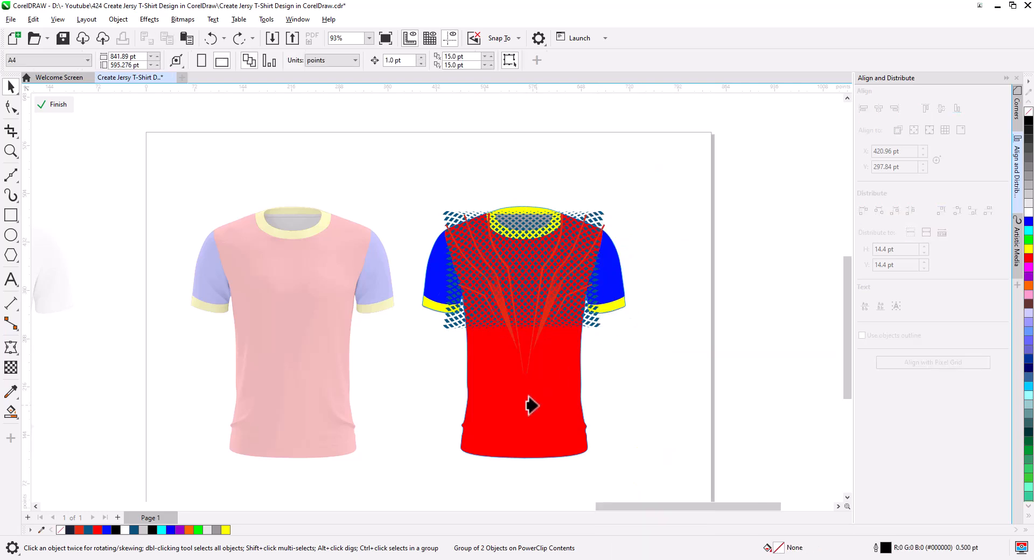
left_click(525, 414)
left_click(703, 328)
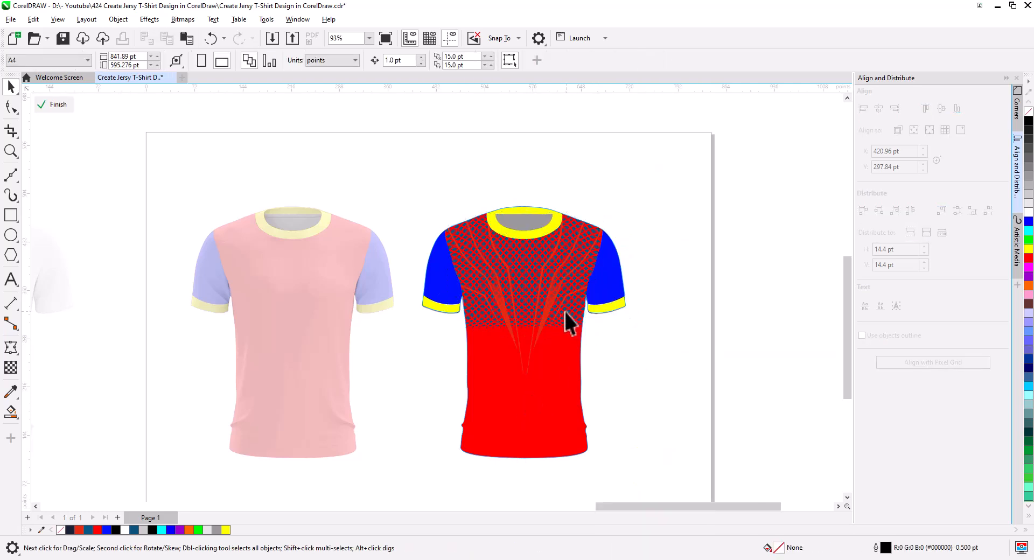
Fill the shirt's body curve with dark navy (#1A2334)
scroll(565, 323, "up", 1)
left_click(541, 405)
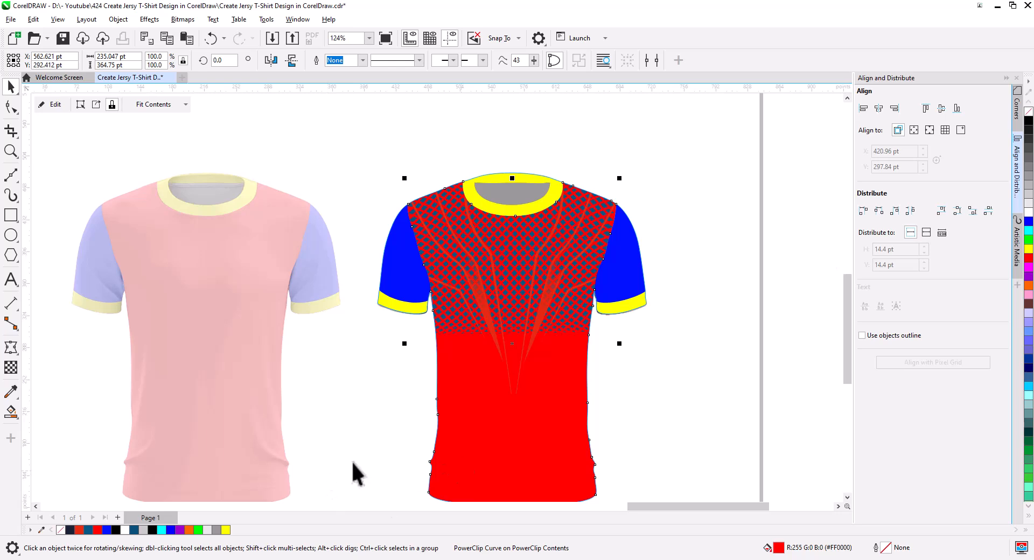
left_click(70, 529)
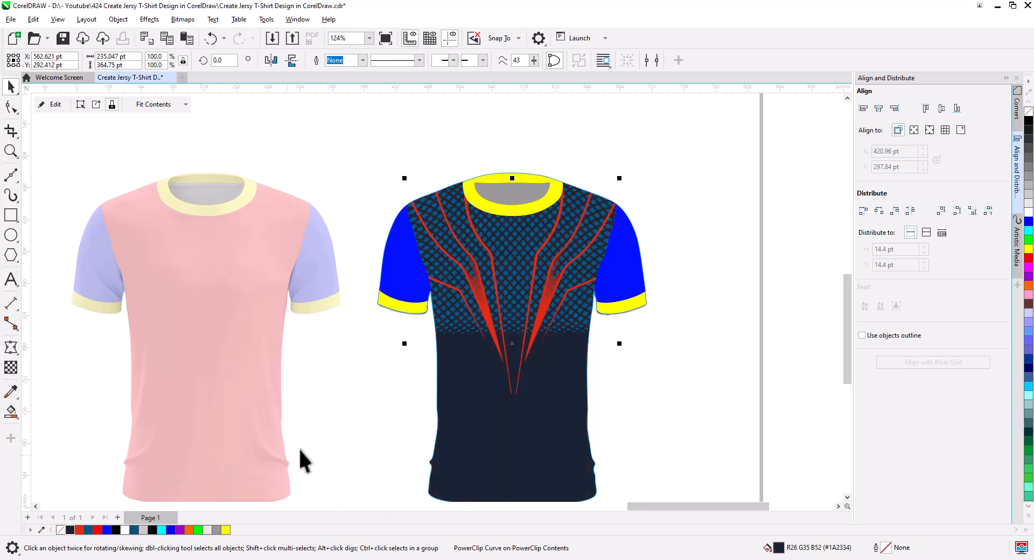
left_click(683, 361)
Fill both sleeves with the same dark navy (#1A2334) as the body
left_click(622, 279)
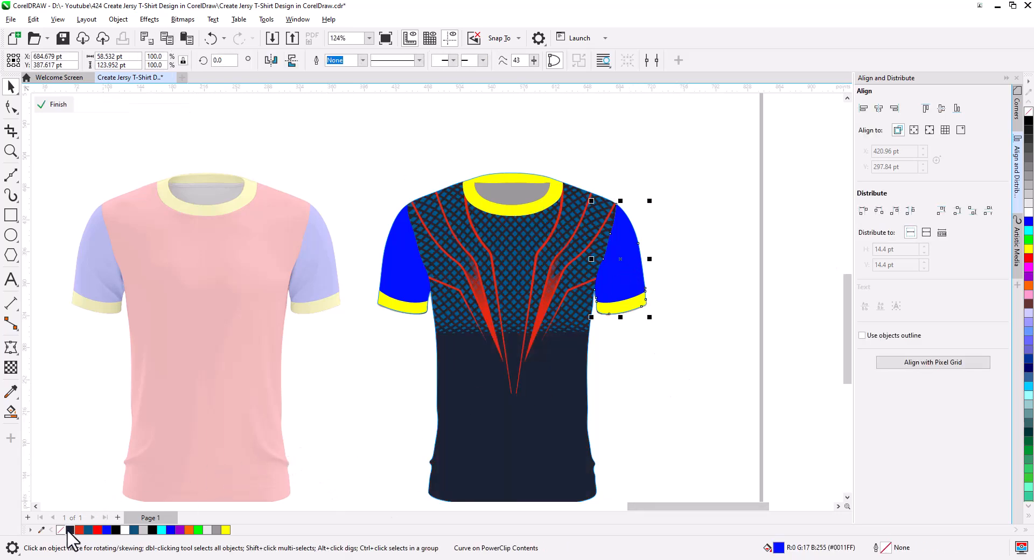
left_click(398, 272)
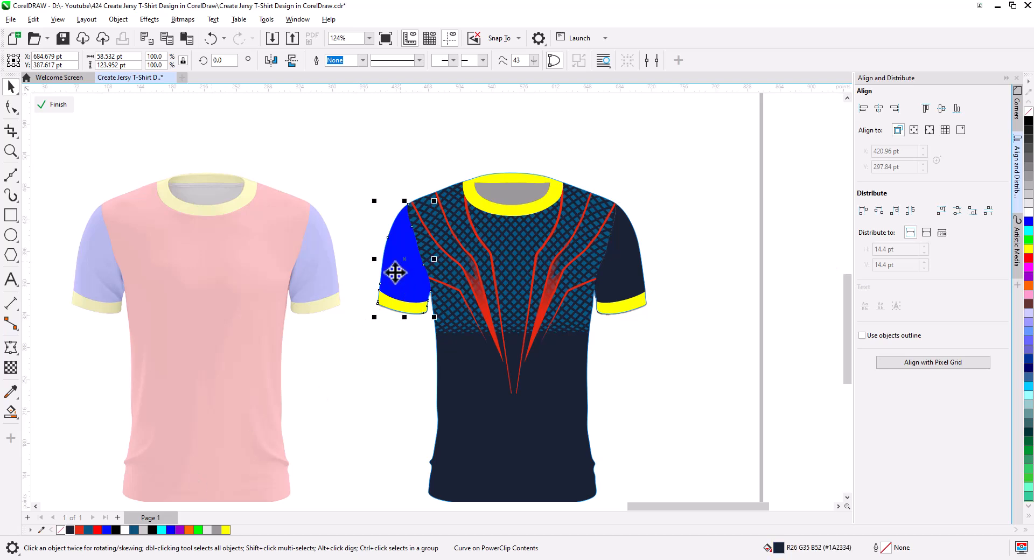
left_click(69, 530)
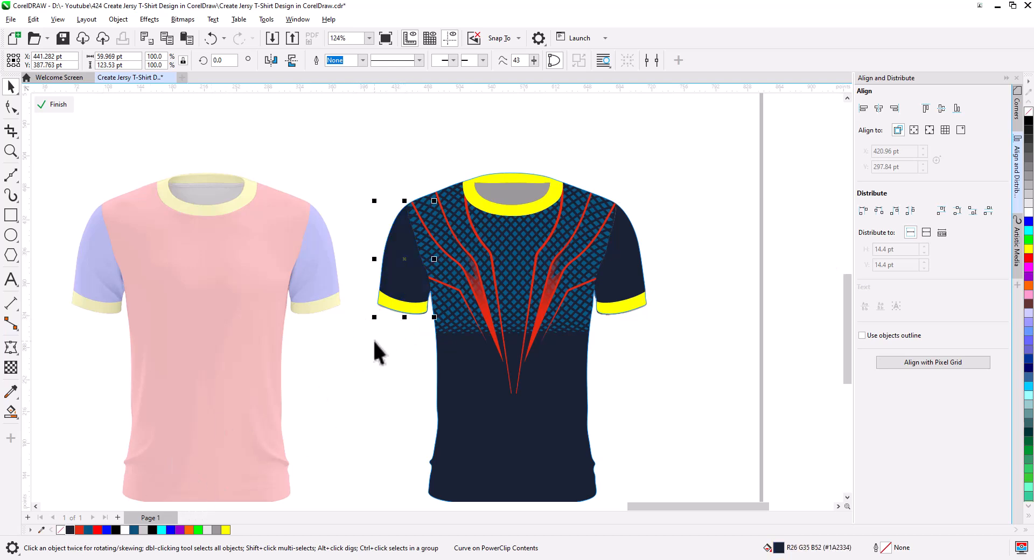
Fill both sleeve cuffs and the collar band with red (#E62A11)
left_click(395, 307)
left_click(396, 307)
left_click(609, 307, "shift")
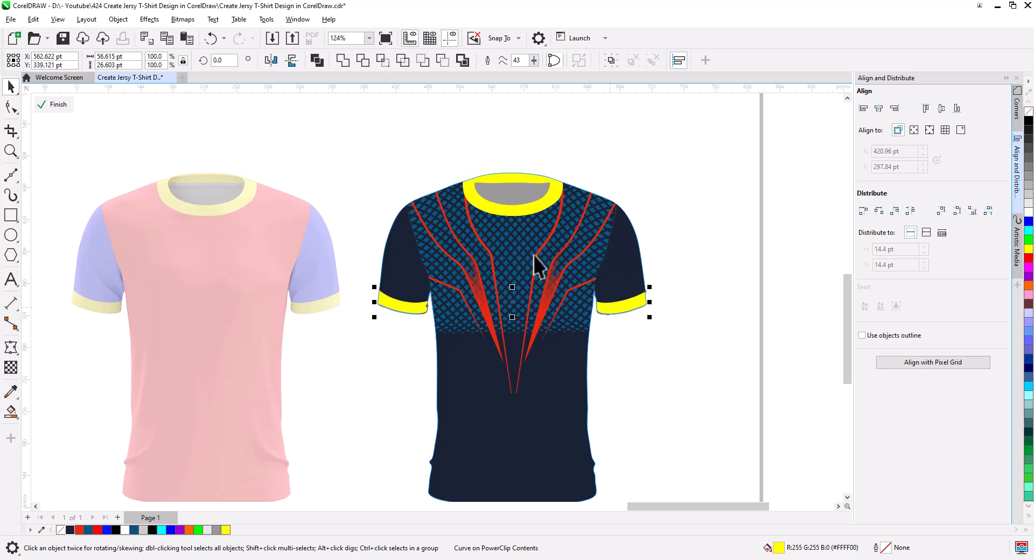
left_click(492, 210, "shift")
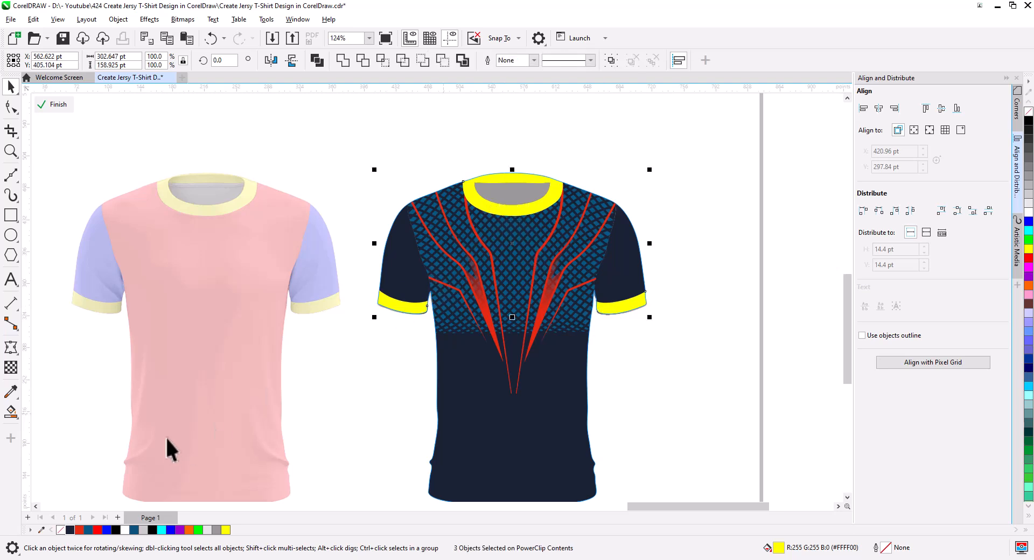
left_click(79, 529)
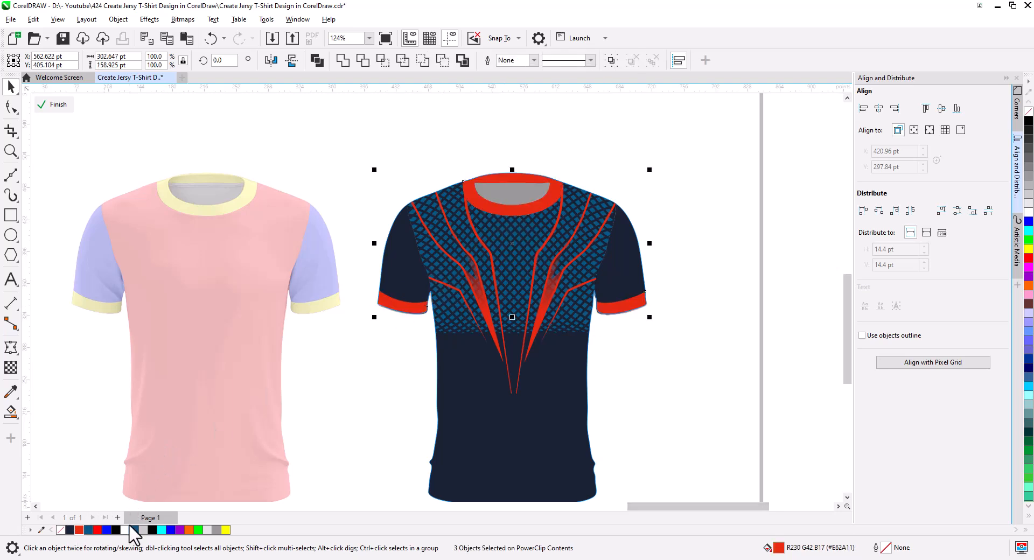
left_click(735, 358)
Send all the navy shirt's vector pieces to the back of the layer beneath the shading bitmaps and finish editing the PowerClip
scroll(511, 211, "up", 4)
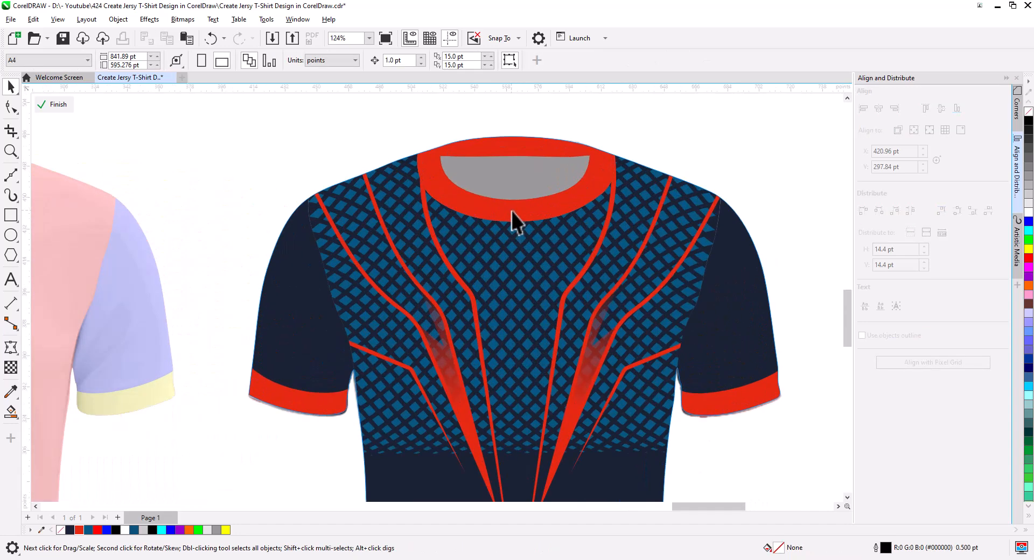
left_click_drag(476, 340, 520, 129)
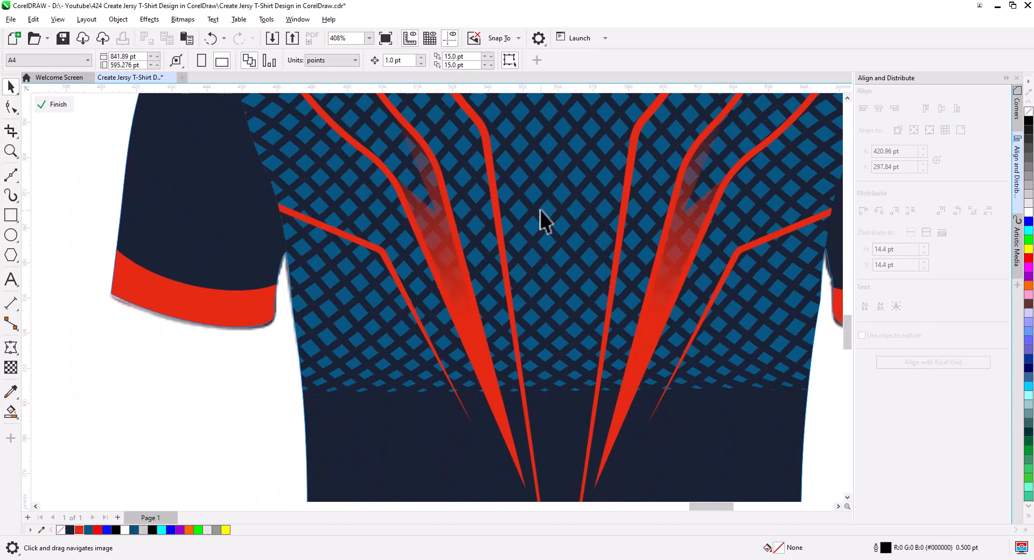
scroll(479, 258, "down", 2)
scroll(534, 260, "down", 2)
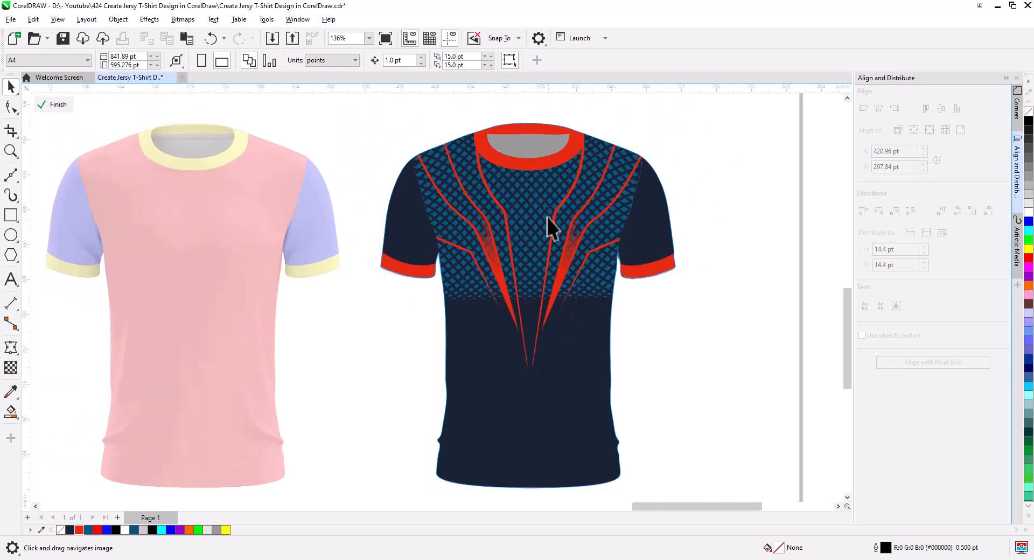
scroll(534, 251, "down", 2)
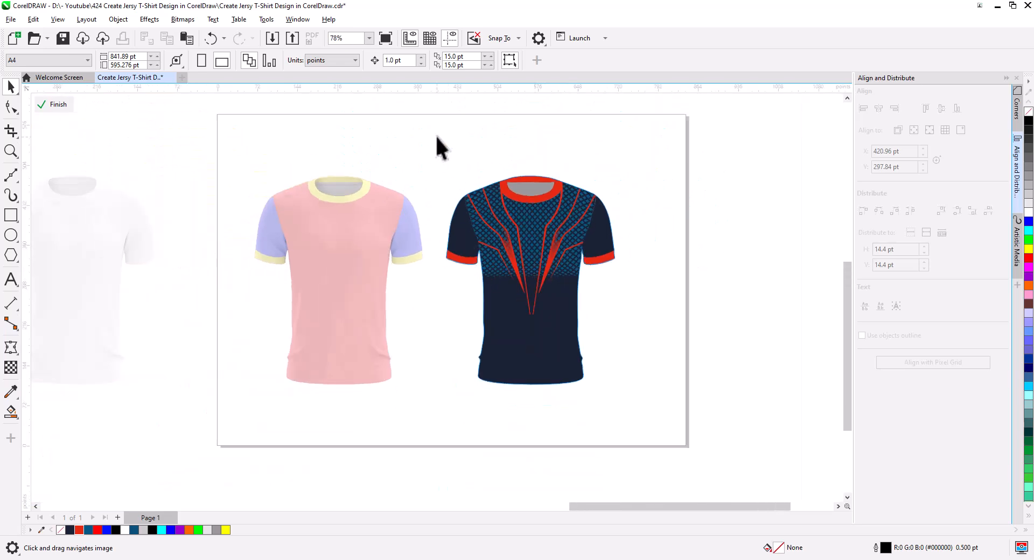
left_click_drag(607, 320, 647, 386)
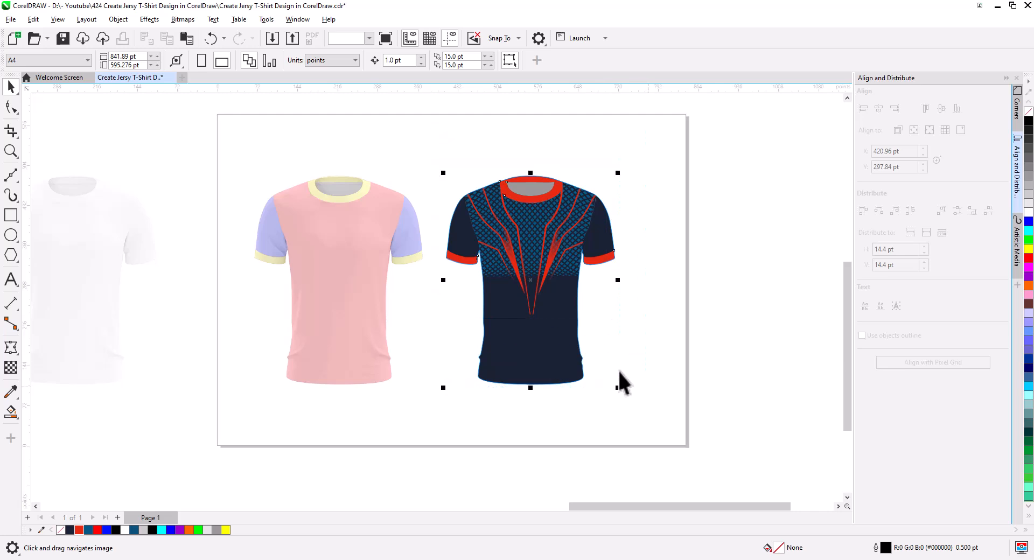
right_click(549, 300)
mouse_move(587, 315)
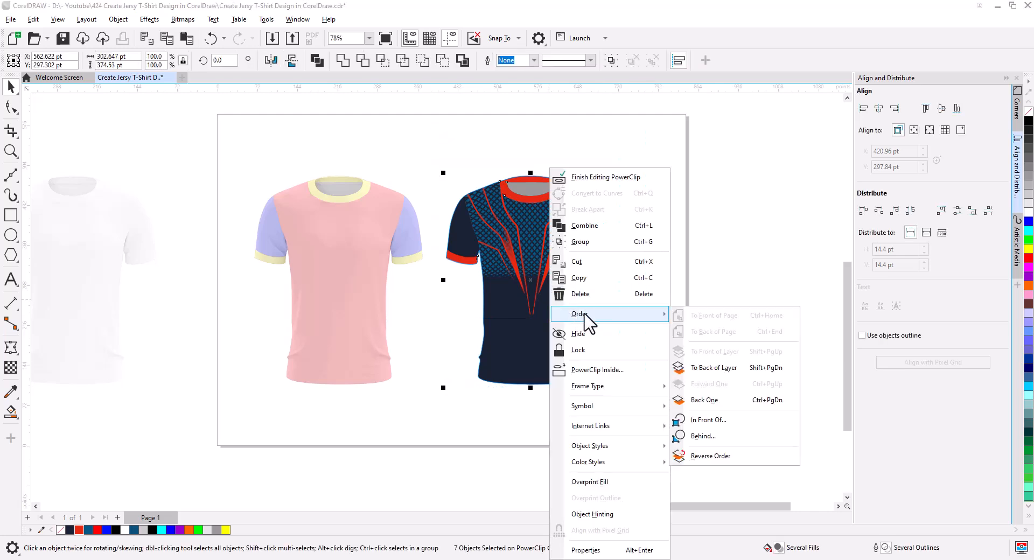
left_click(717, 367)
left_click(608, 317)
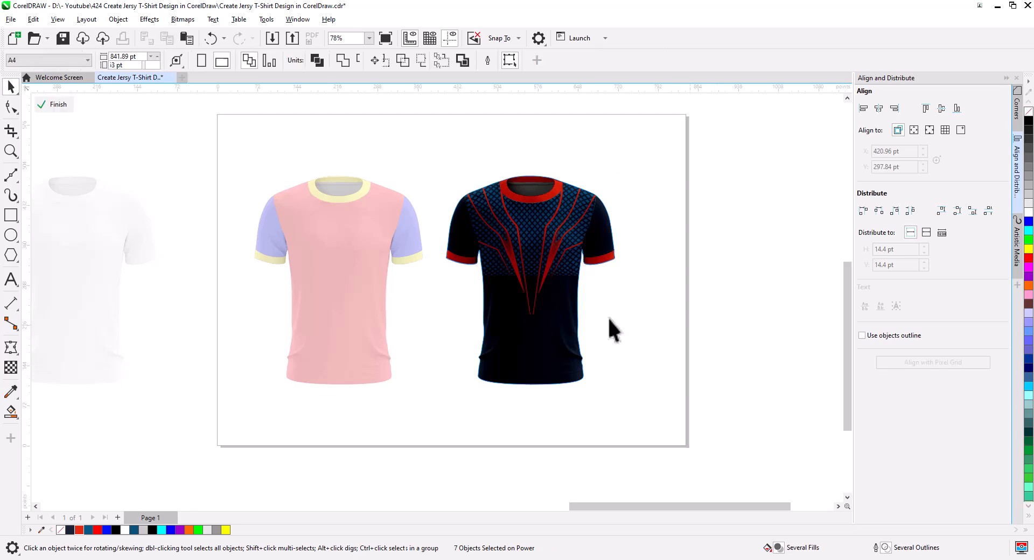
left_click(54, 106)
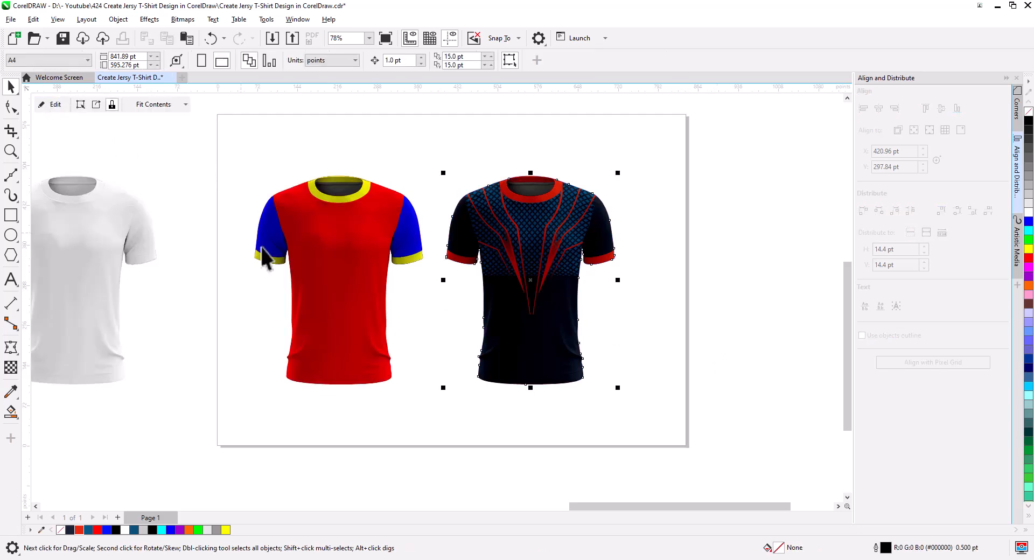
Reopen the navy shirt's PowerClip for editing and check the merge mode of its shading bitmap
left_click(722, 323)
scroll(565, 291, "up", 2)
left_click_drag(580, 288, 546, 325)
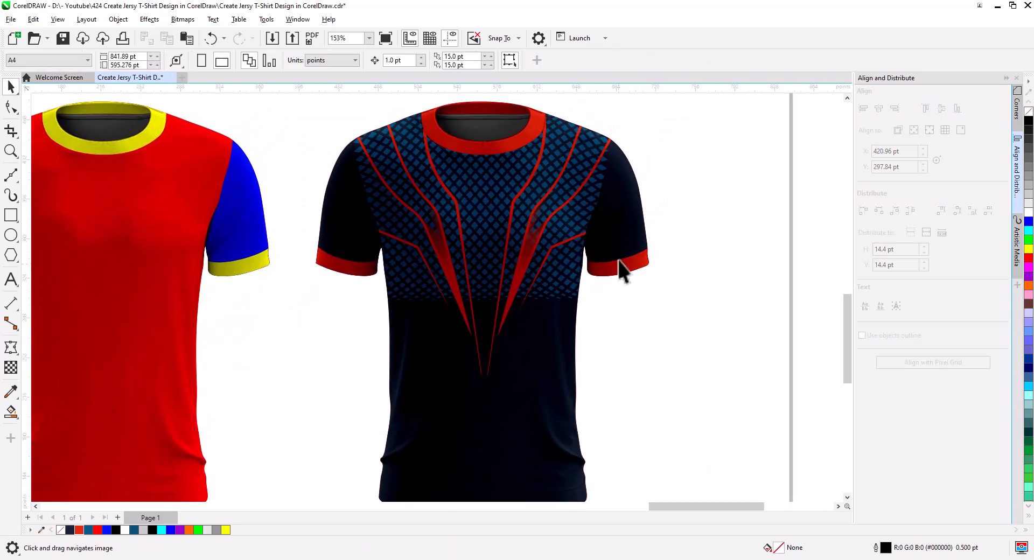
scroll(501, 305, "down", 1)
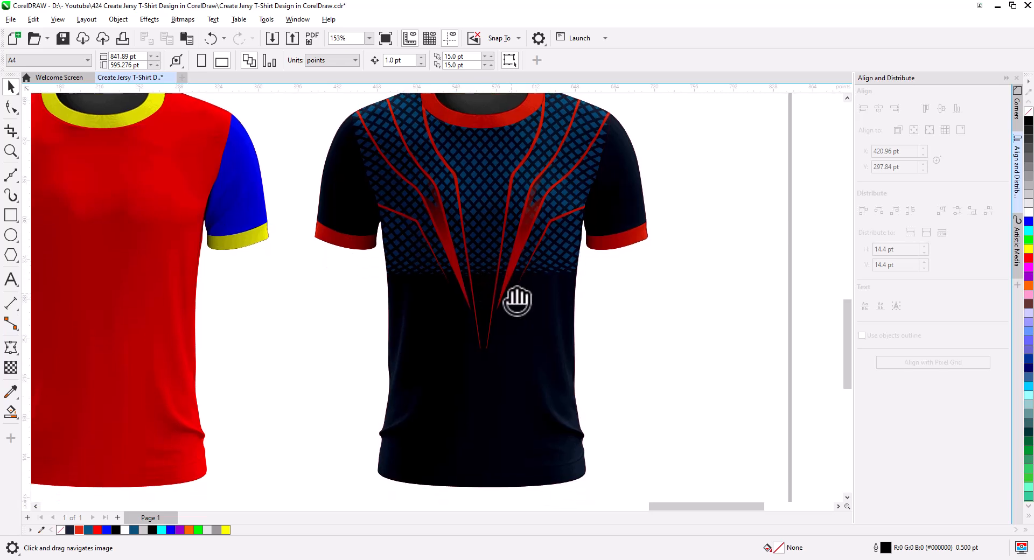
left_click(533, 364)
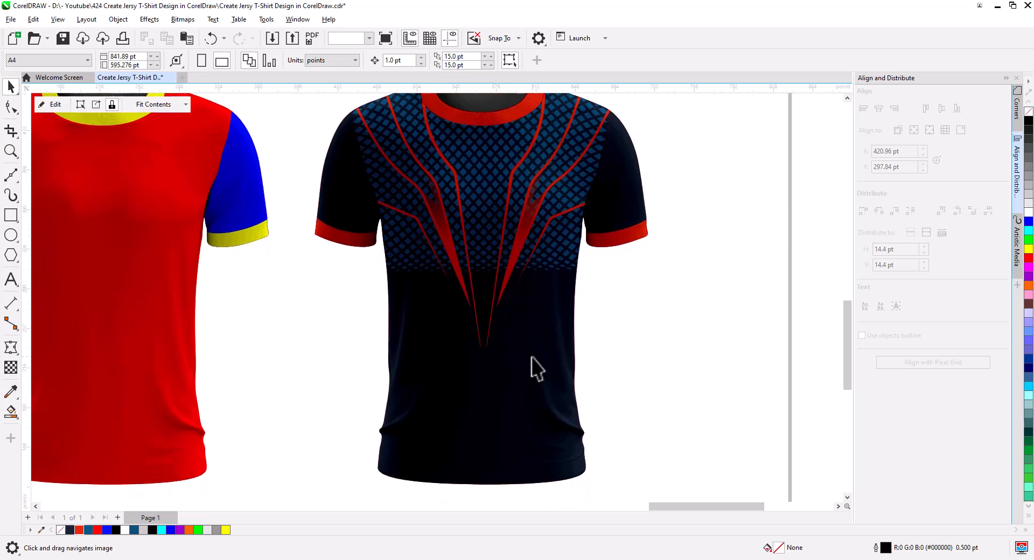
left_click(51, 104)
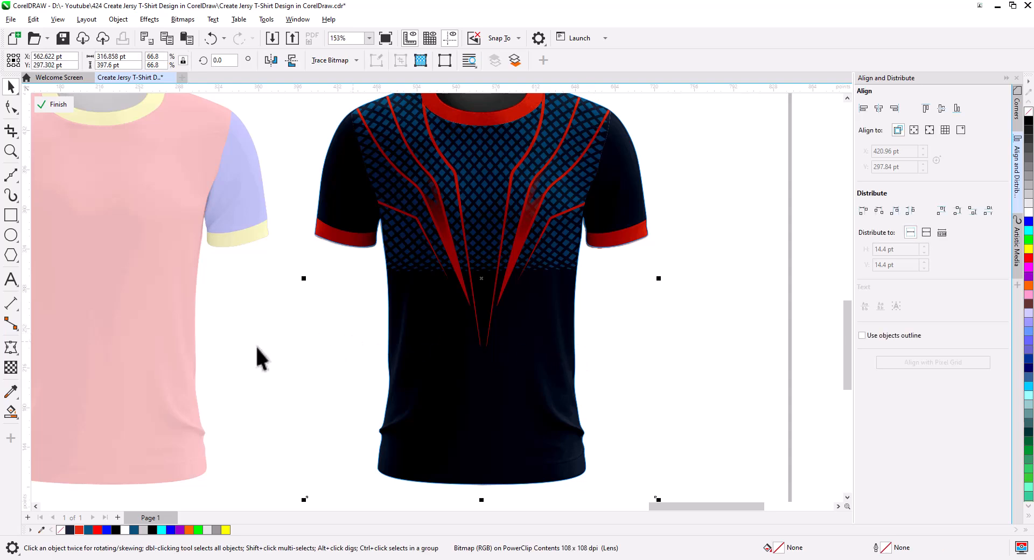
left_click(11, 367)
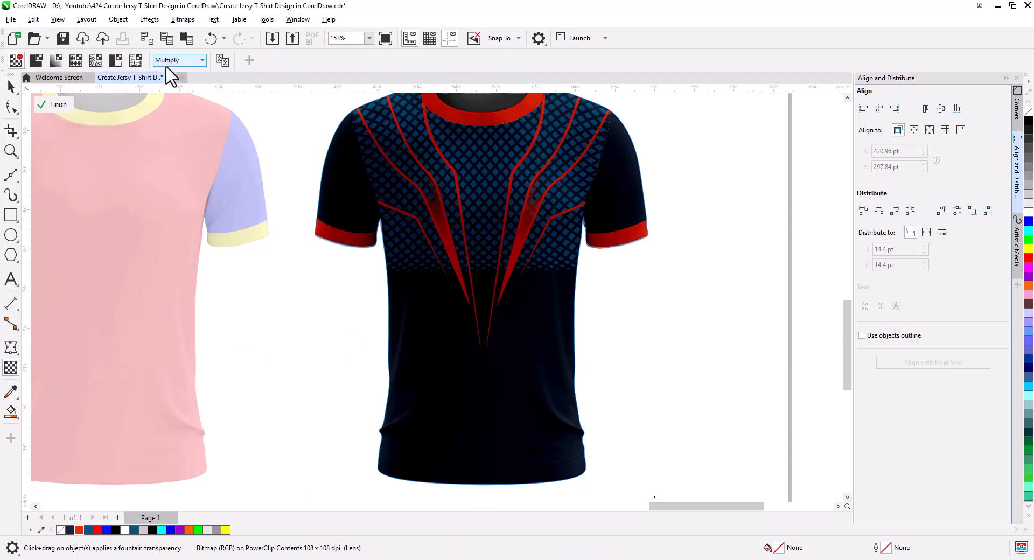
left_click(11, 87)
key("space")
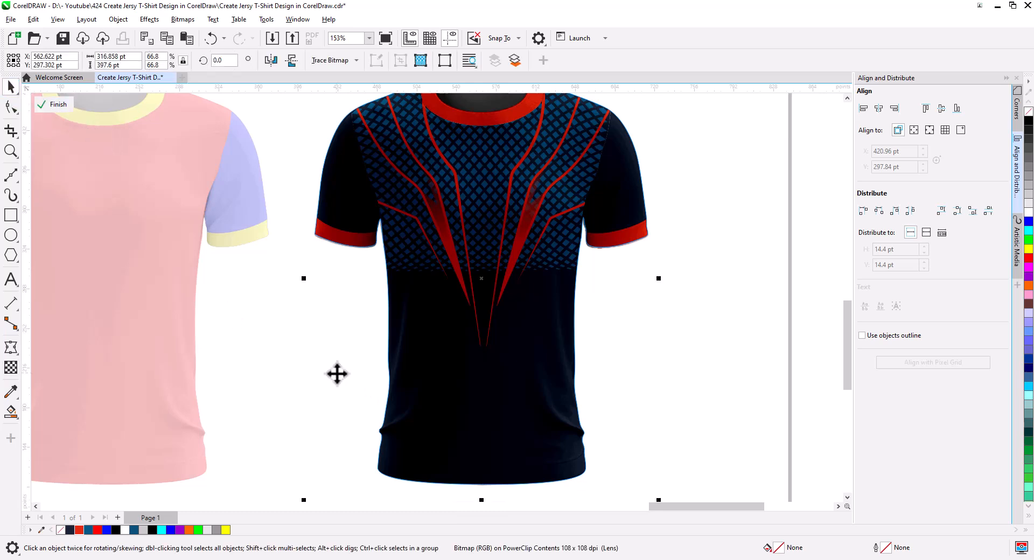
Move the selected Multiply shading bitmap sideways completely off the navy shirt and finish editing the PowerClip
left_click_drag(344, 379, 745, 371)
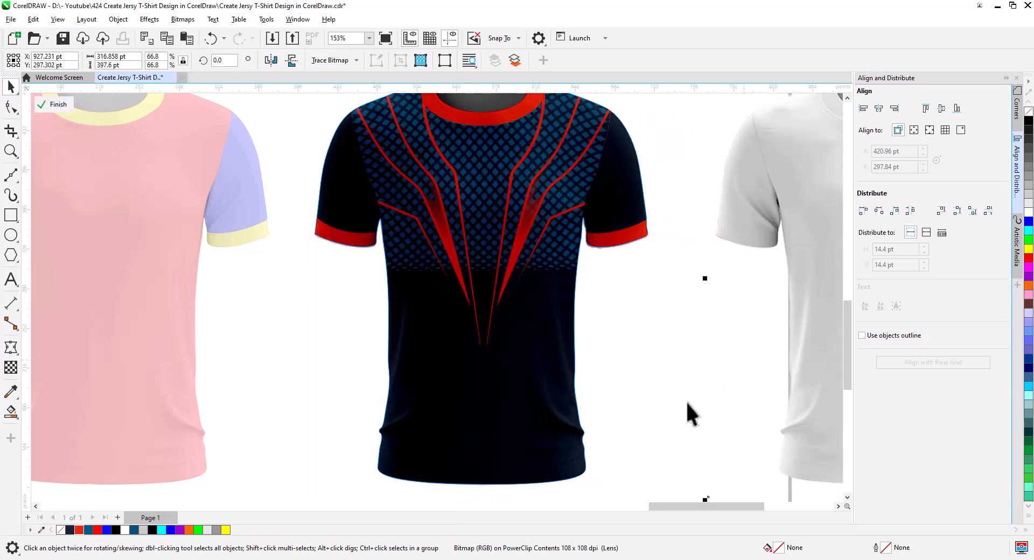
left_click(50, 104)
left_click(676, 315)
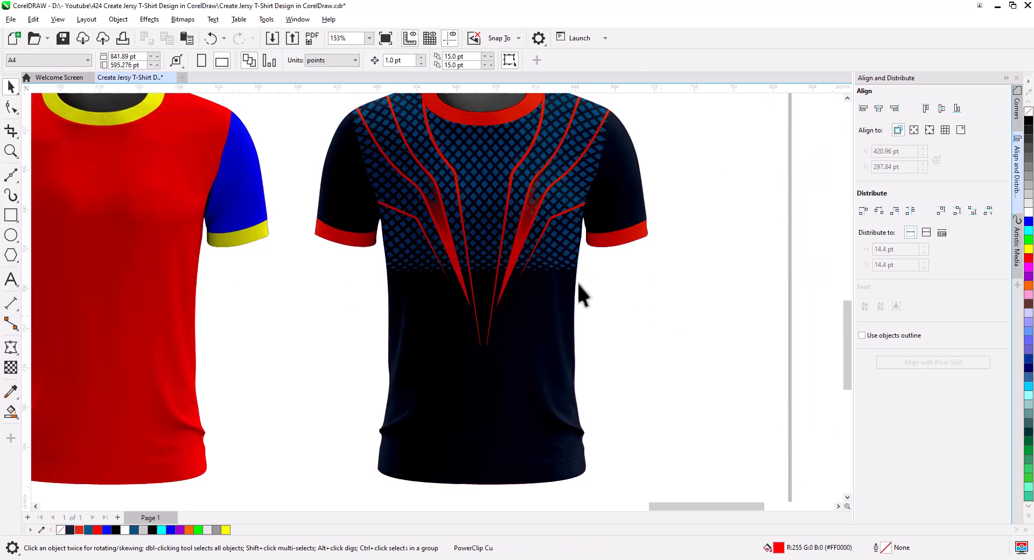
Examine the navy shirt's shading up close, from the collar and mesh pattern down the red stripes to the lower body
scroll(532, 214, "up", 1)
left_click_drag(532, 216, 580, 358)
scroll(585, 368, "up", 1)
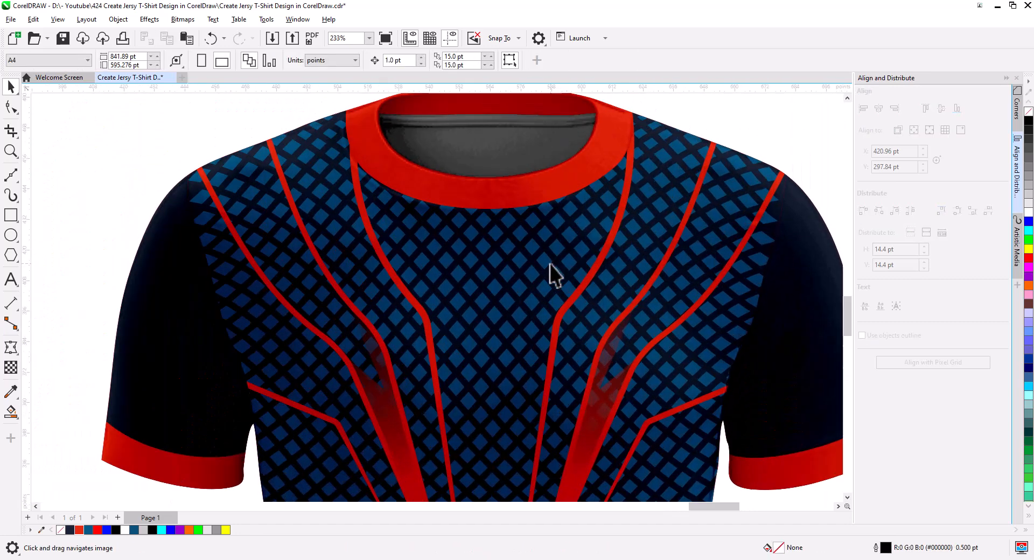
left_click_drag(582, 256, 593, 302)
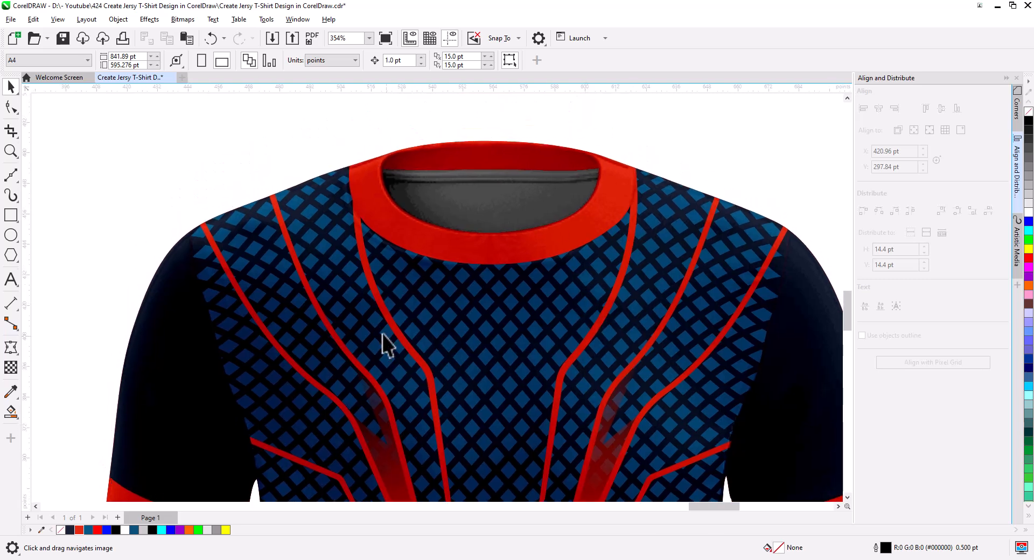
left_click_drag(456, 363, 482, 237)
mouse_move(533, 297)
left_mouse_down()
mouse_move(500, 286)
mouse_move(436, 300)
mouse_move(478, 311)
mouse_move(489, 341)
mouse_move(501, 255)
left_mouse_up()
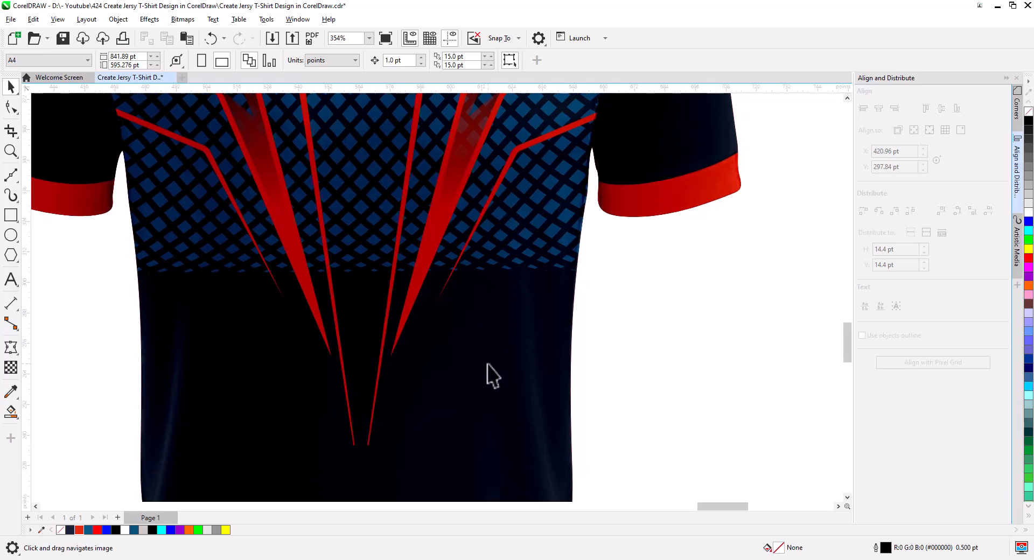
left_click_drag(487, 372, 501, 254)
scroll(501, 295, "down", 3)
scroll(501, 291, "down", 3)
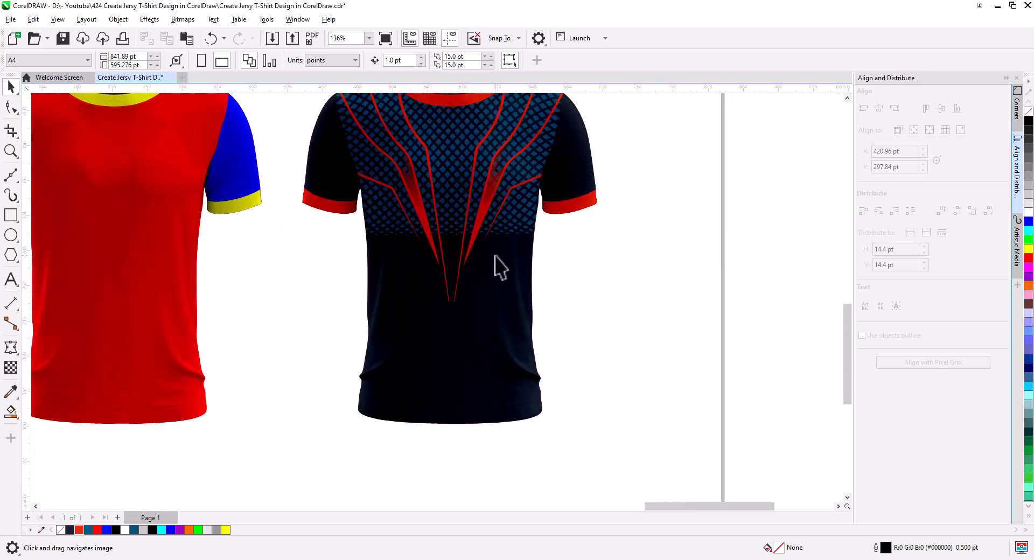